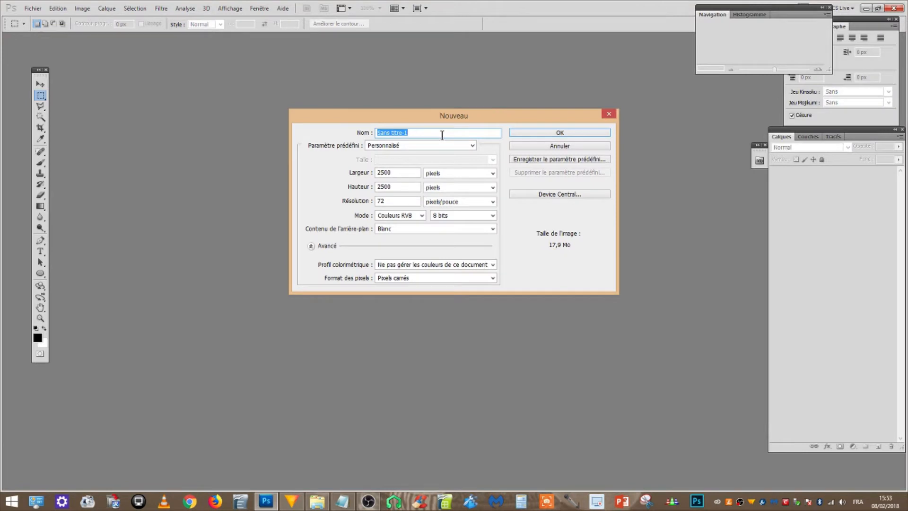
Create a document named FORME FLORALE, 2500 × 2500 pixels at 72 pixels/inch in RGB, with a white background
text(FORME FLORALE)
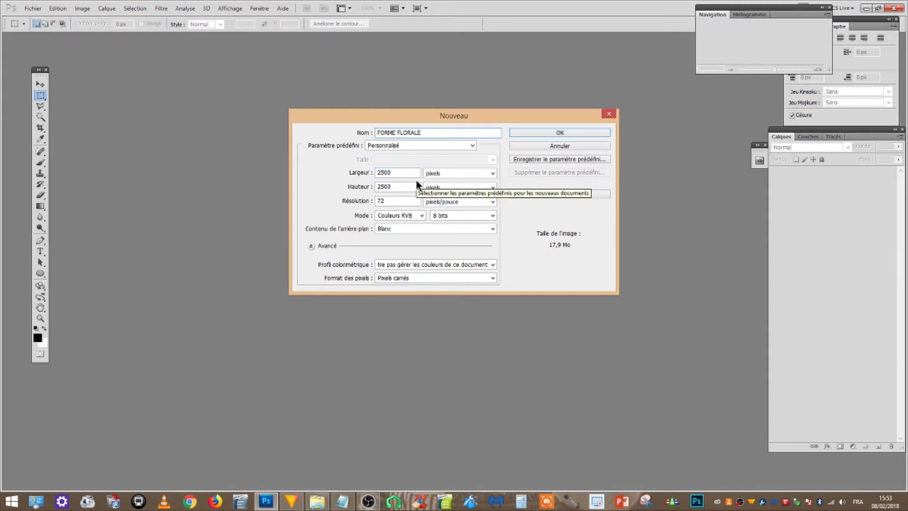
click(424, 230)
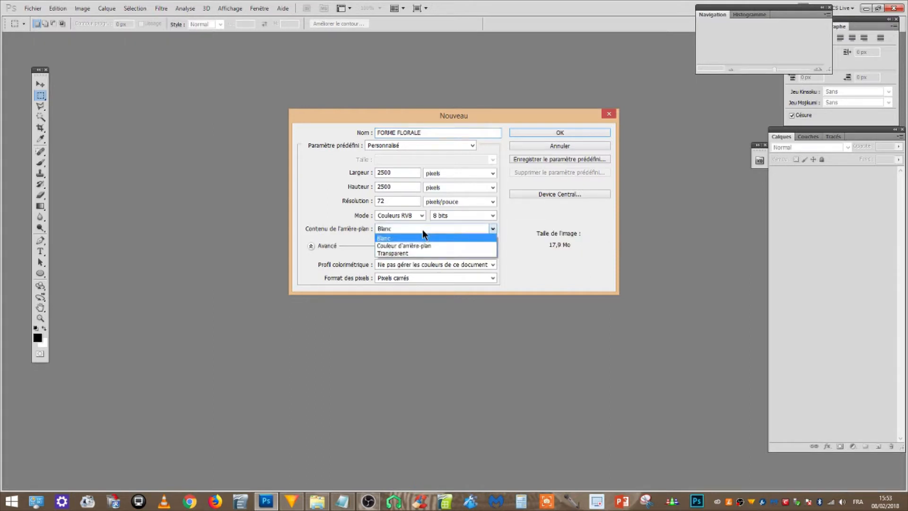
click(417, 237)
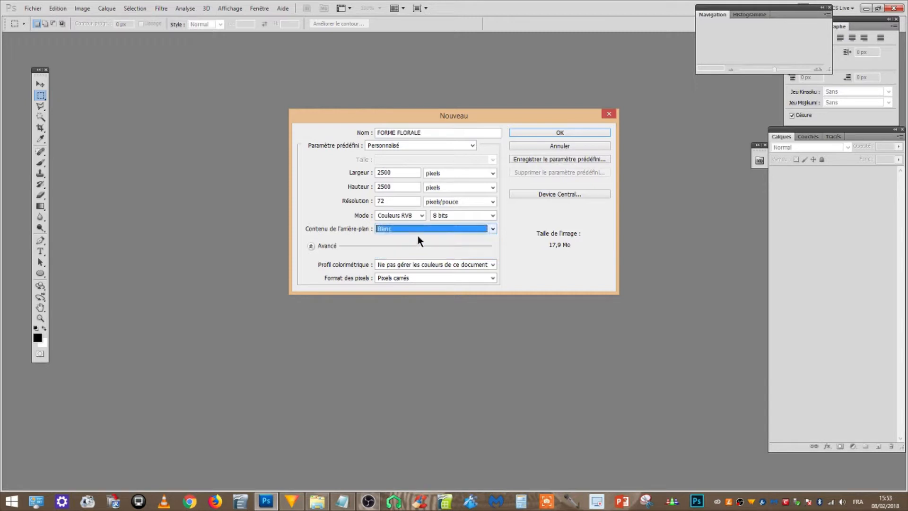
click(558, 134)
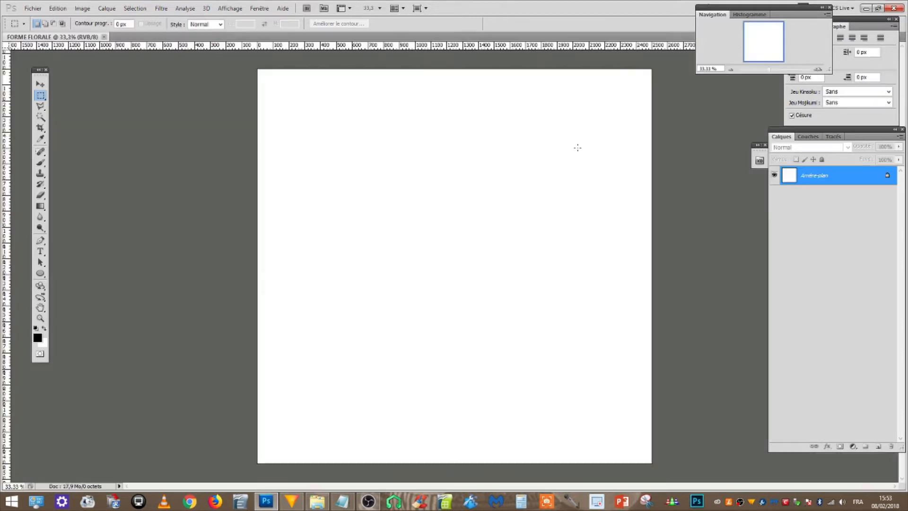
Convert the locked background into a regular layer named BLANC
double_click(787, 179)
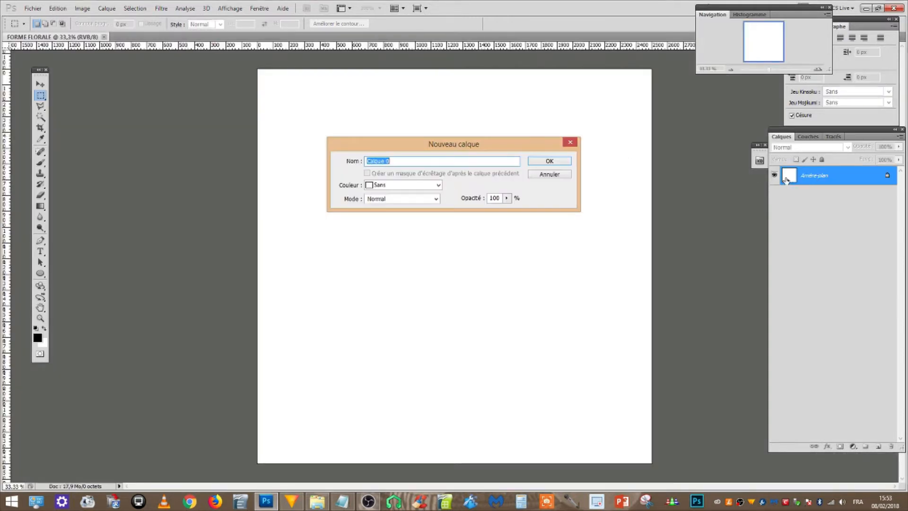
text(BLANC)
key(Return)
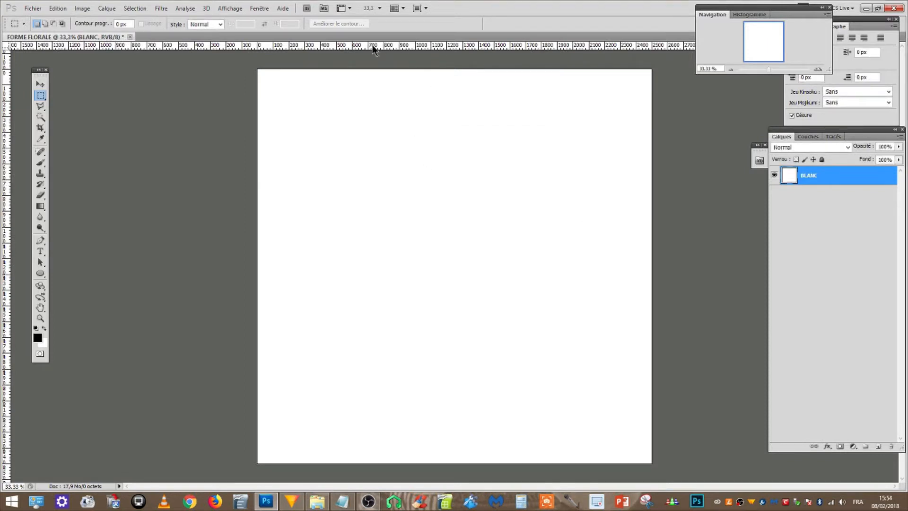
Place guides along the canvas edges and through its horizontal and vertical centre
click(41, 84)
drag(207, 48, 334, 463)
drag(6, 301, 652, 296)
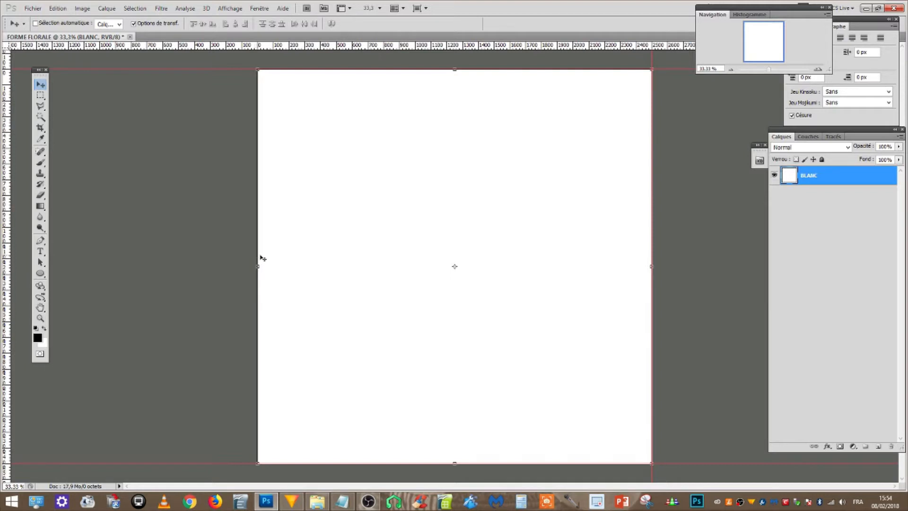
drag(6, 271, 458, 281)
drag(355, 55, 374, 266)
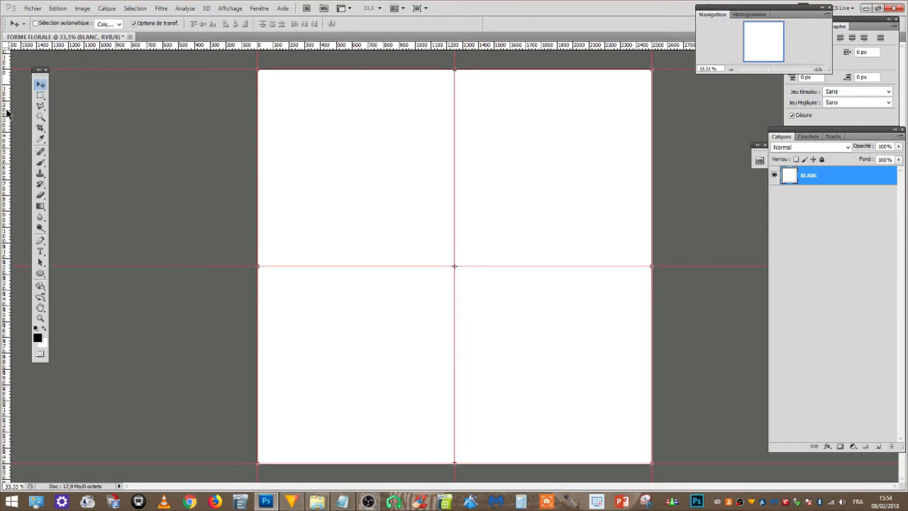
Add two vertical and two horizontal guides about 100 px inside the four canvas edges
drag(6, 113, 273, 113)
drag(81, 45, 84, 86)
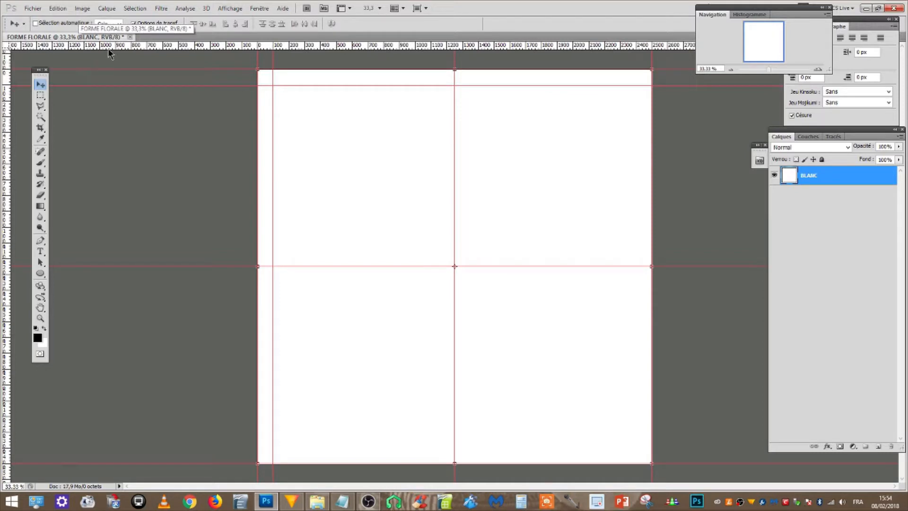
drag(111, 45, 274, 447)
drag(5, 355, 637, 268)
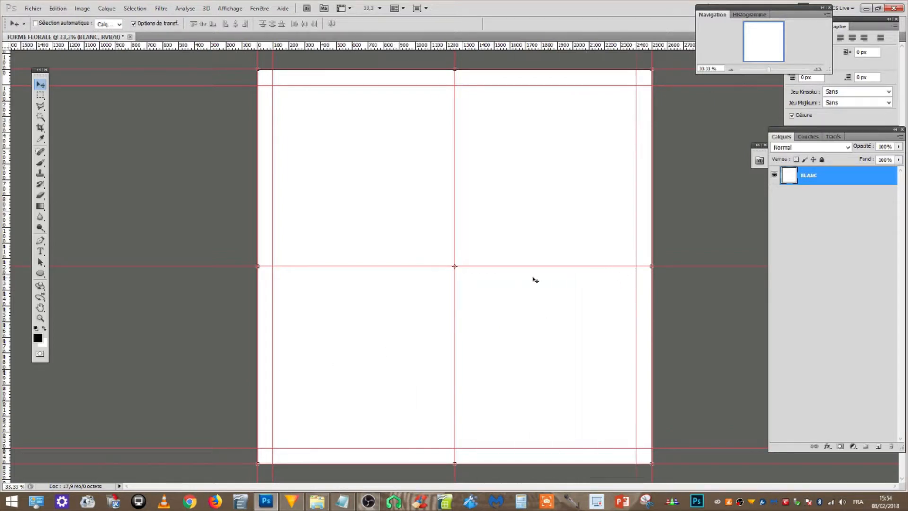
Fine-tune the inner vertical guide near the canvas's upper-left corner to the 100 px ruler mark
scroll(476, 341, up, 2)
scroll(454, 344, up, 2)
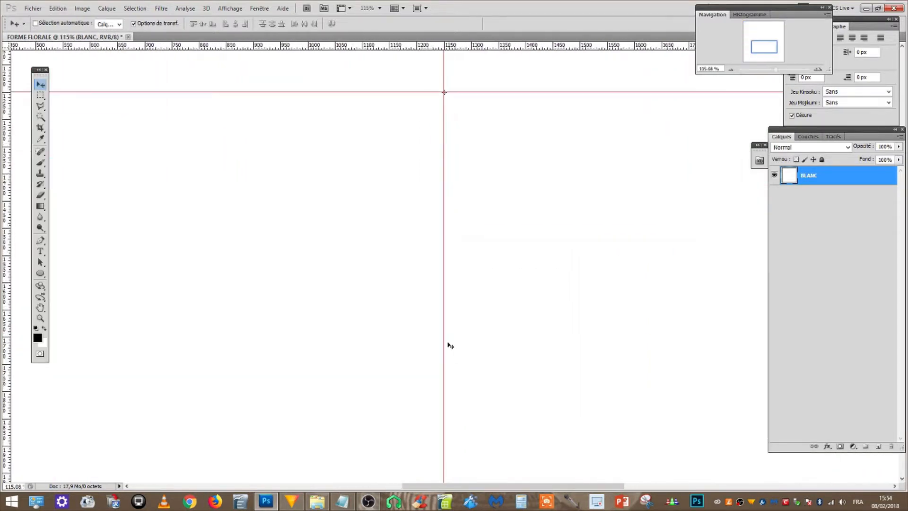
click(41, 308)
click(88, 309)
drag(213, 223, 346, 335)
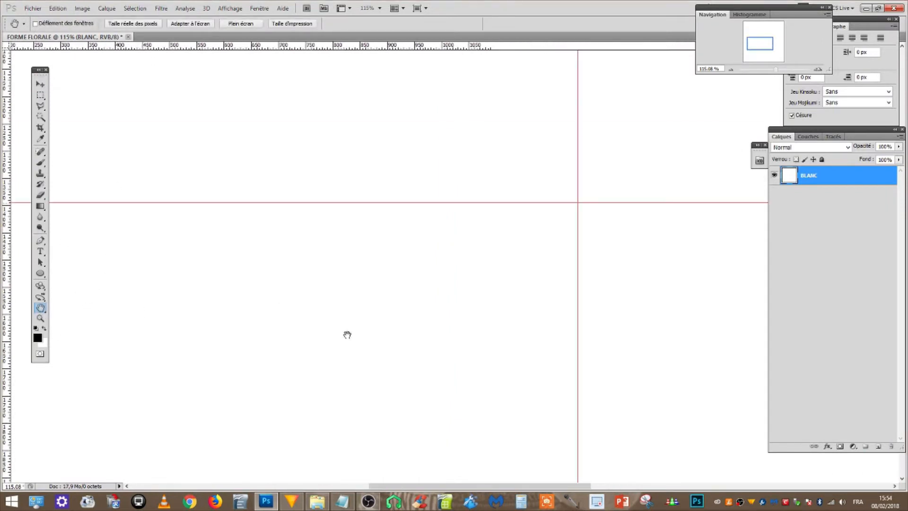
drag(272, 160, 296, 410)
drag(298, 147, 282, 353)
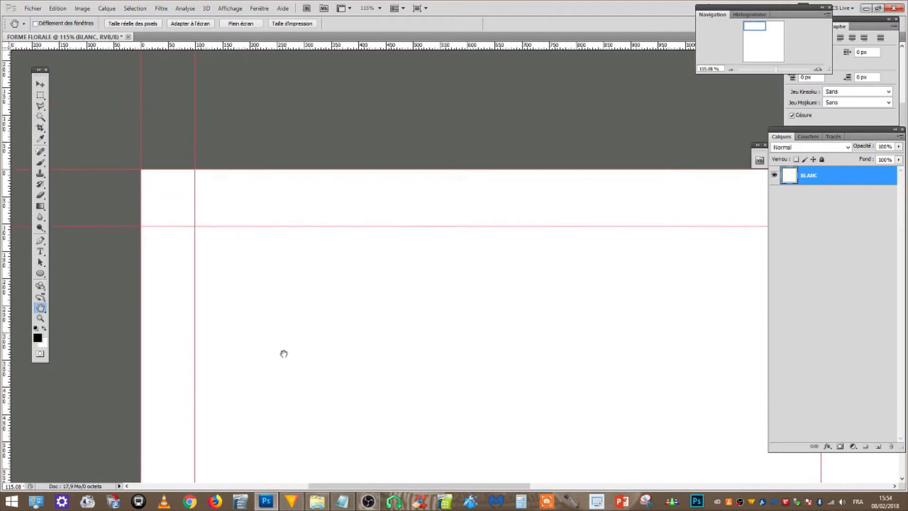
scroll(230, 362, up, 1)
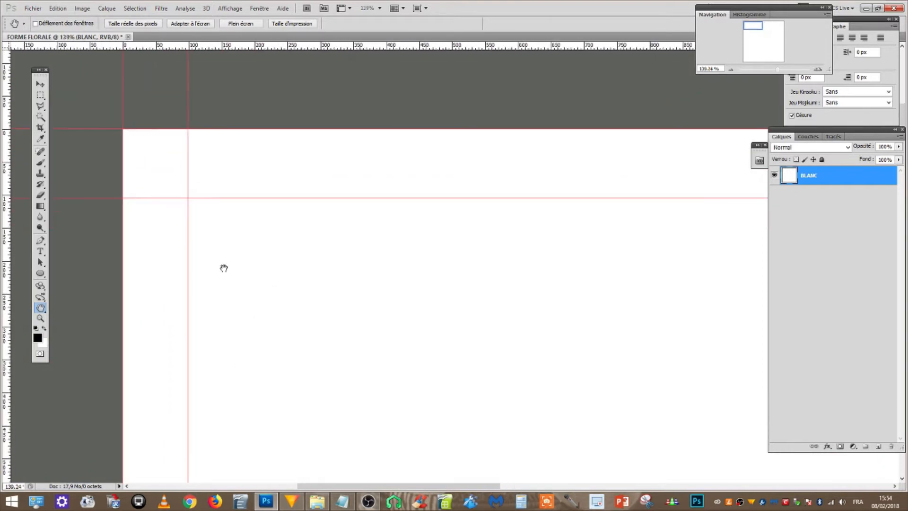
scroll(213, 287, up, 1)
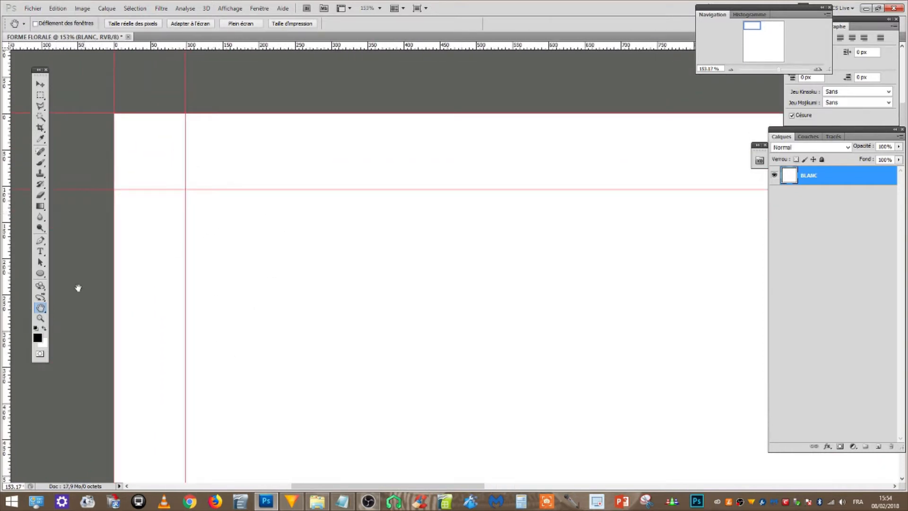
scroll(167, 302, up, 1)
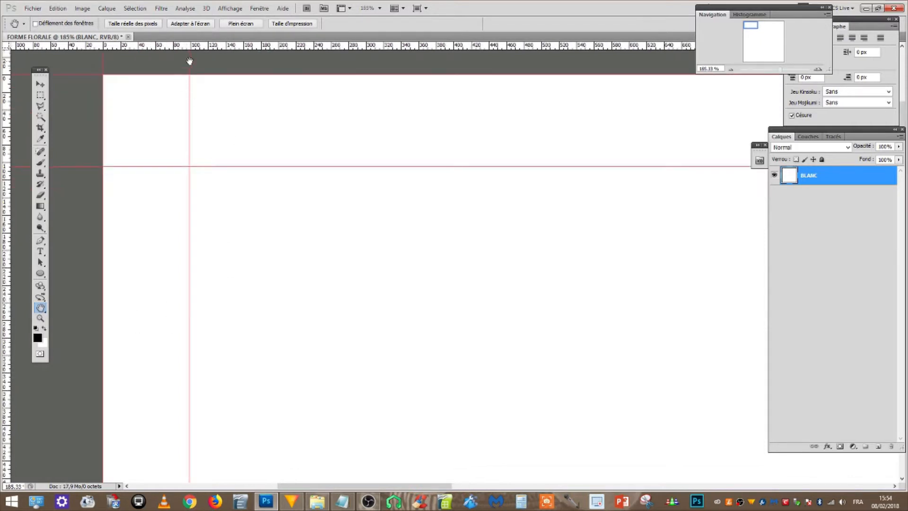
scroll(212, 142, up, 1)
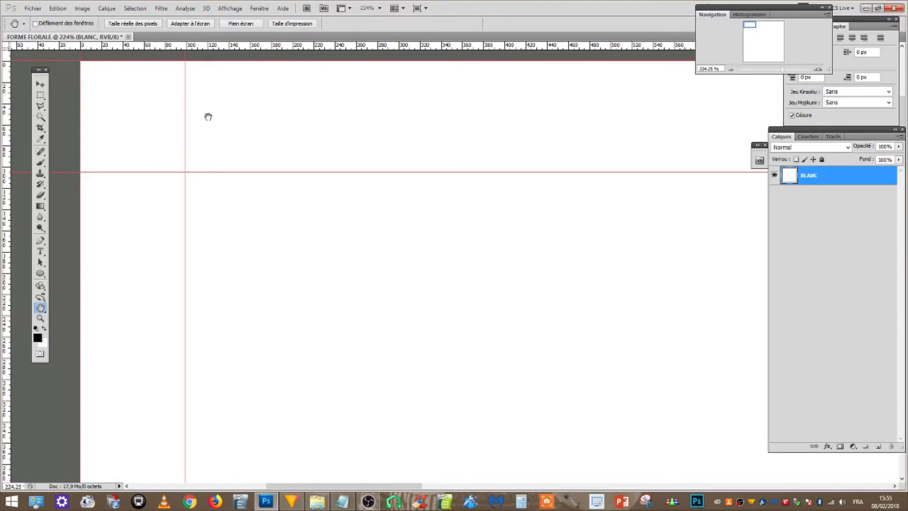
click(45, 84)
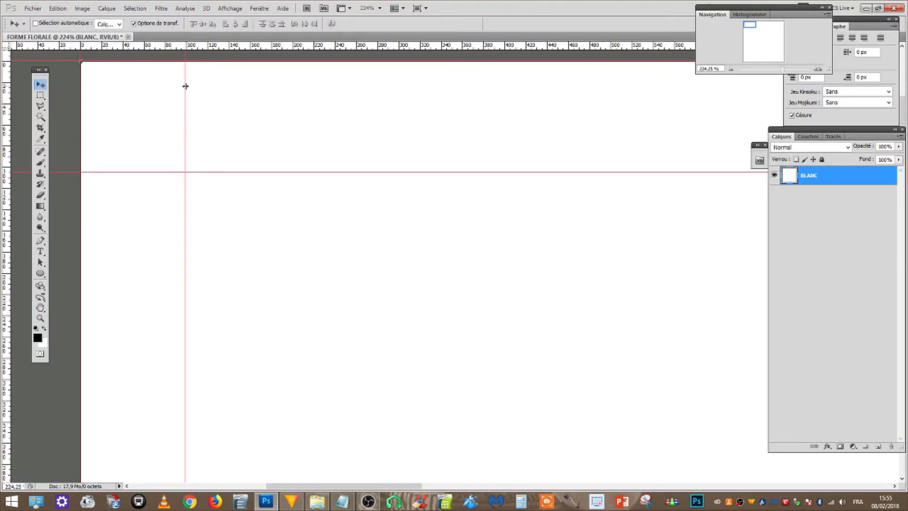
drag(186, 86, 186, 86)
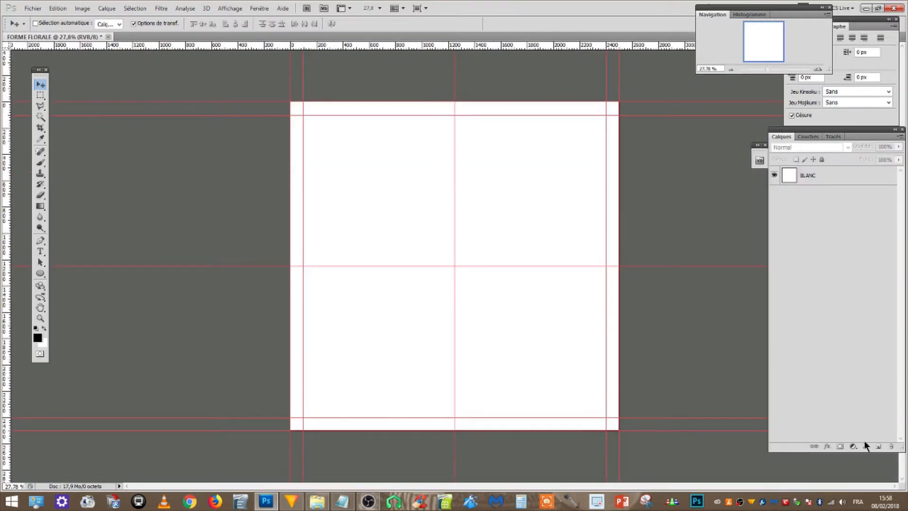
On a new layer, outline a diagonal bow-tie selection with the Polygonal Lasso, from the upper-left to the lower-right corner, narrowing at the centre
click(878, 446)
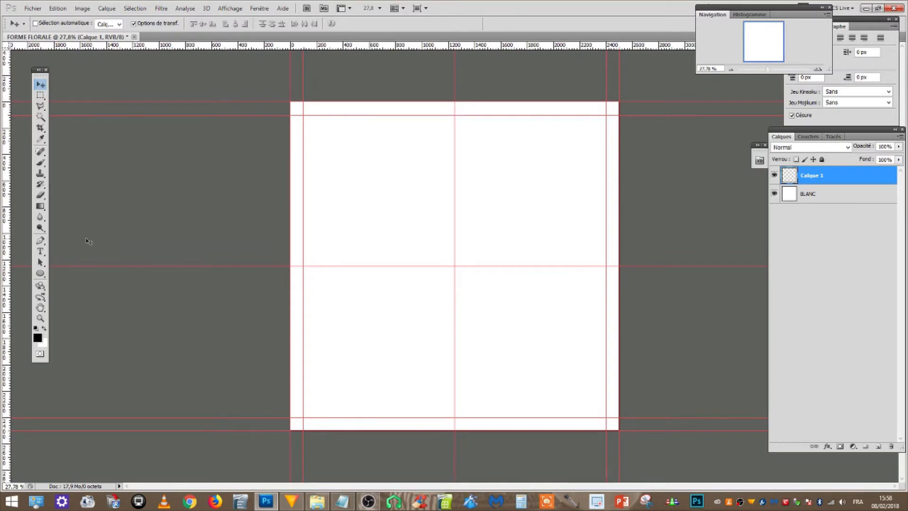
drag(41, 244, 123, 242)
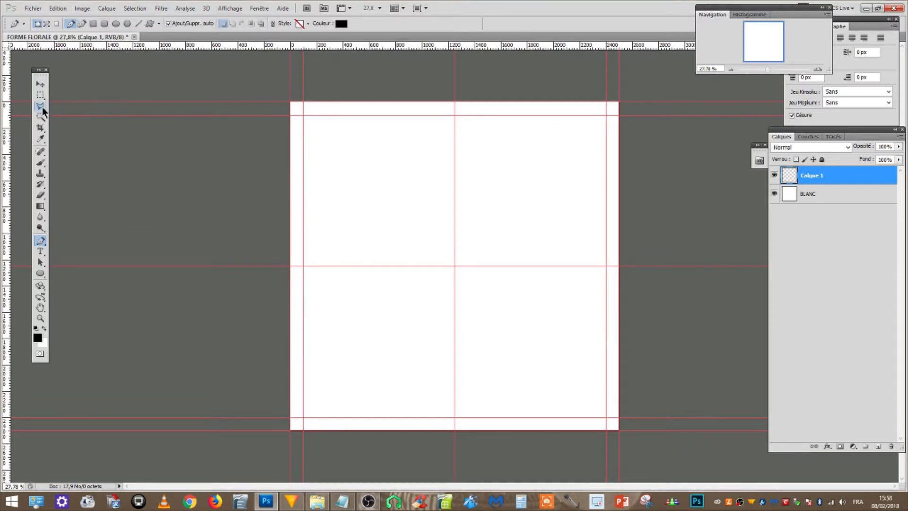
drag(41, 109, 66, 115)
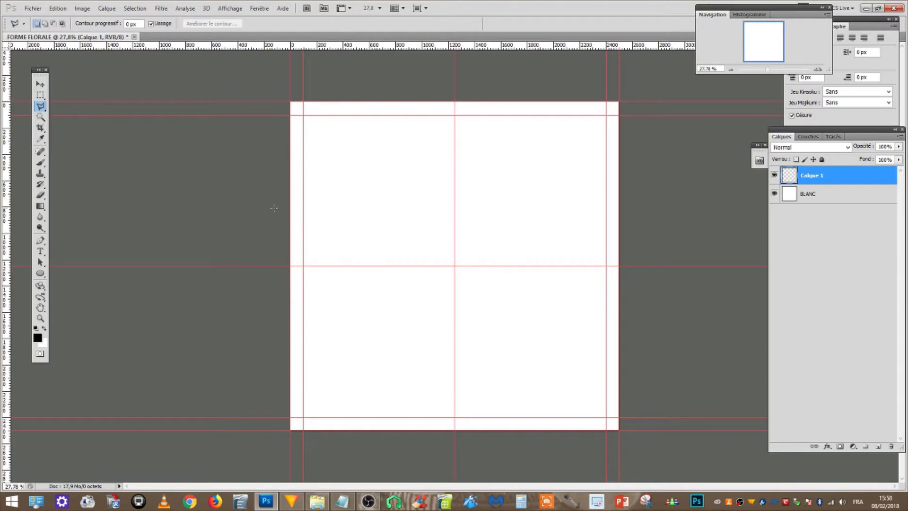
scroll(274, 208, up, 2)
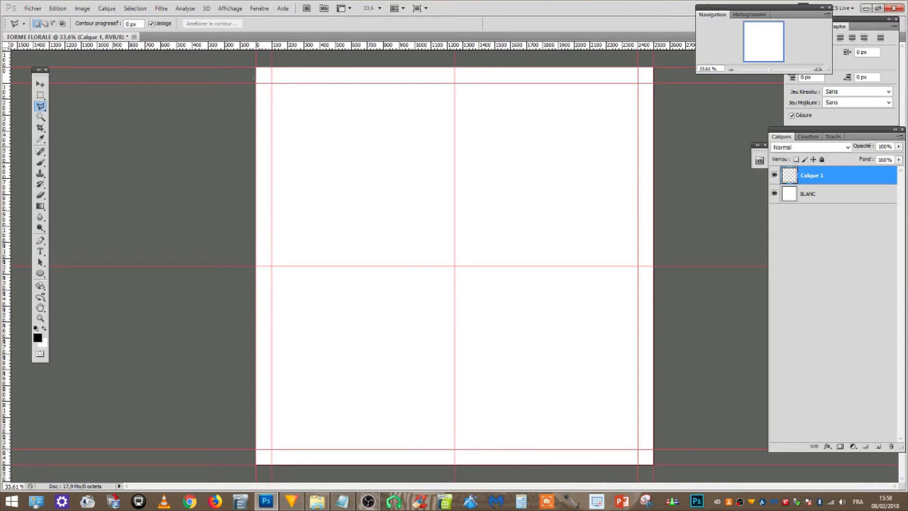
click(256, 84)
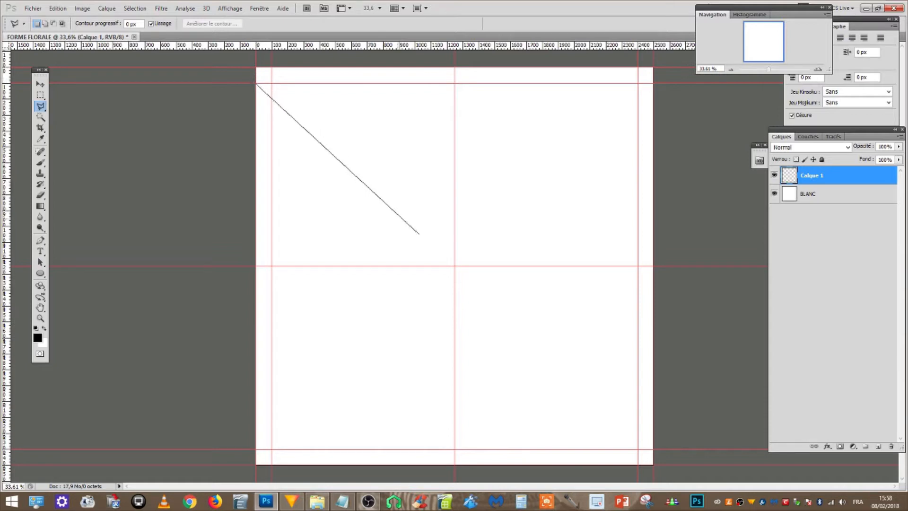
click(455, 266)
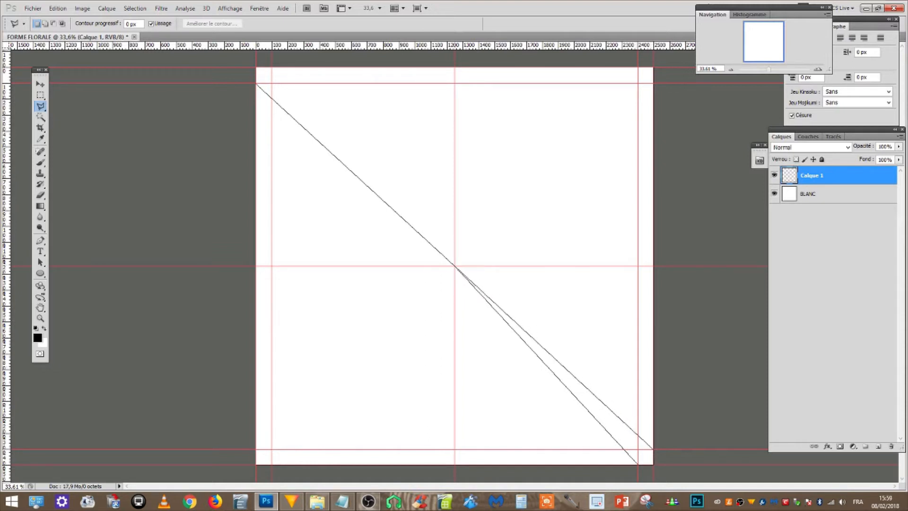
click(637, 464)
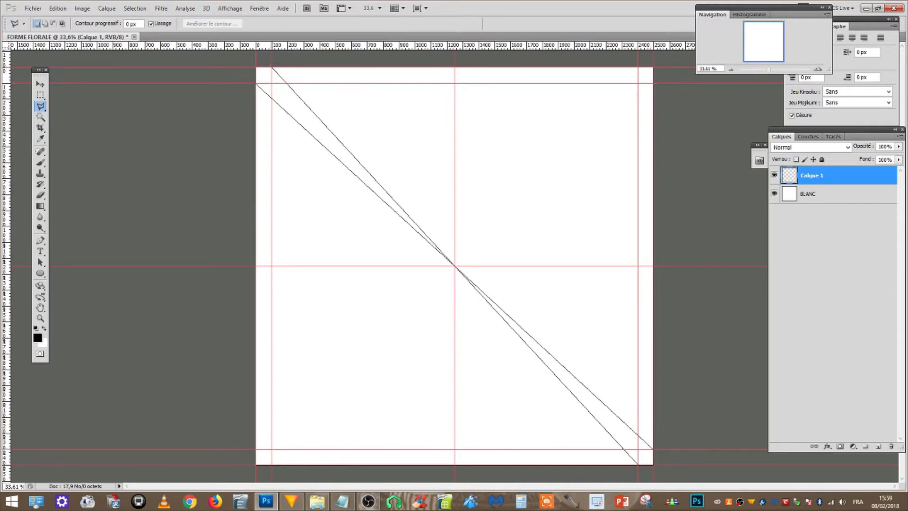
click(255, 65)
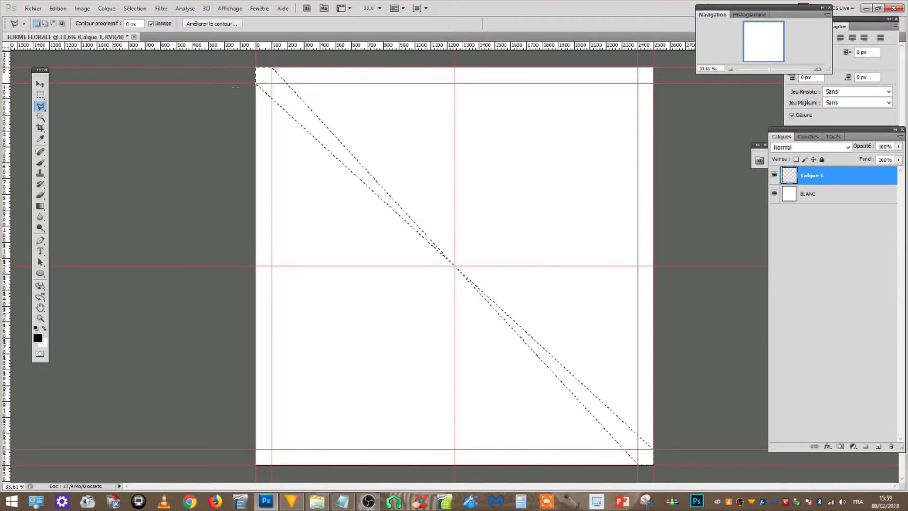
Fill the bow-tie selection with the black foreground colour in Normal mode, and deselect it
click(58, 8)
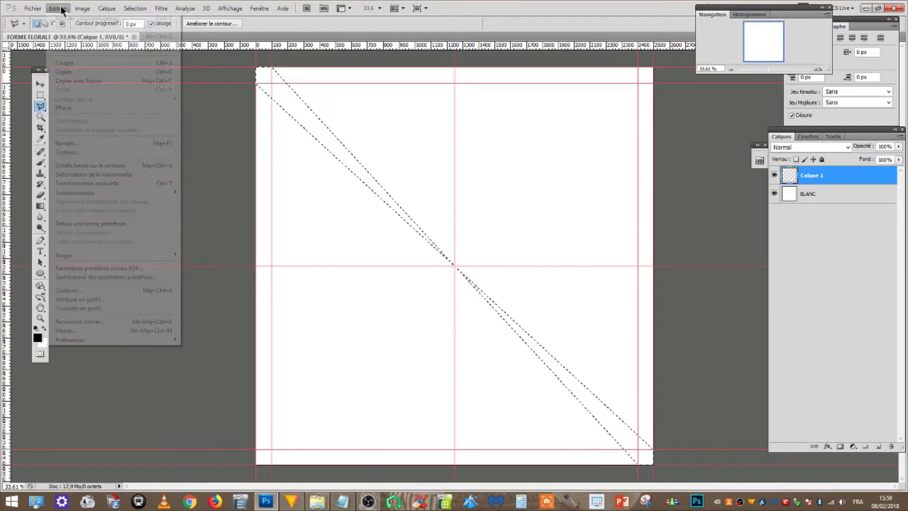
click(101, 142)
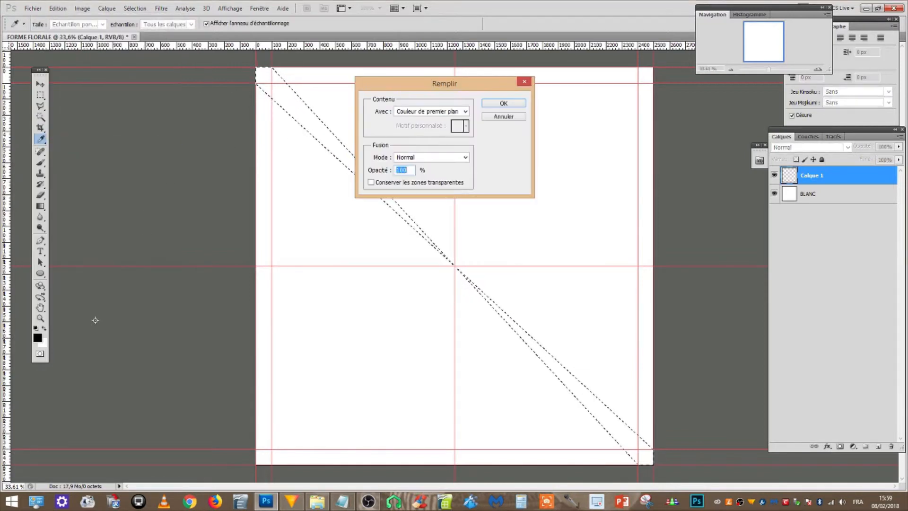
click(493, 100)
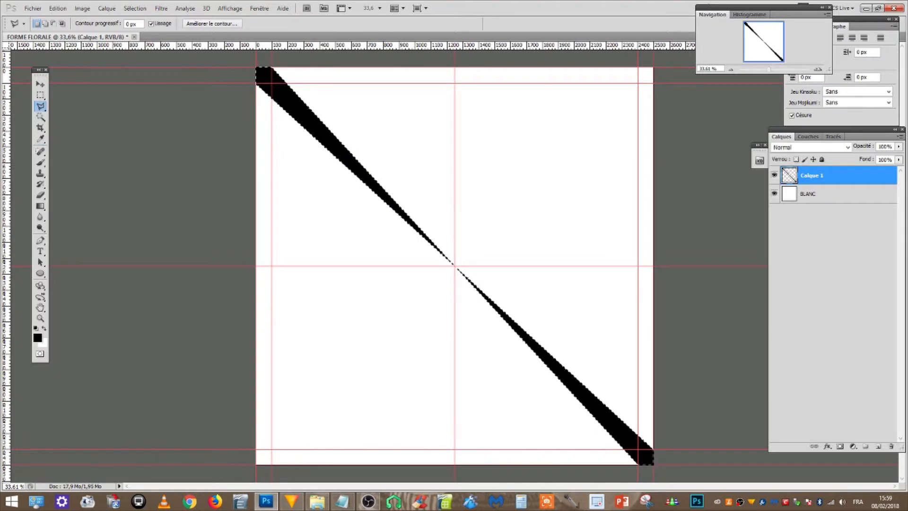
click(147, 12)
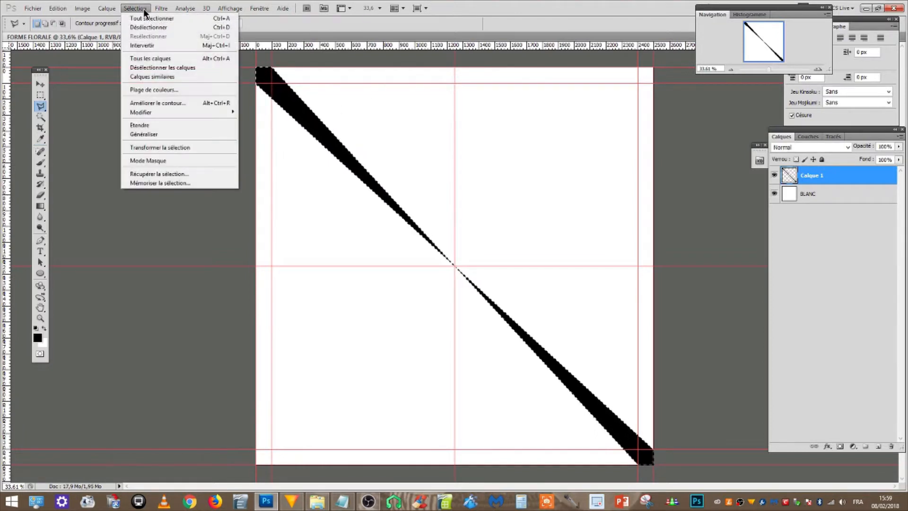
click(150, 27)
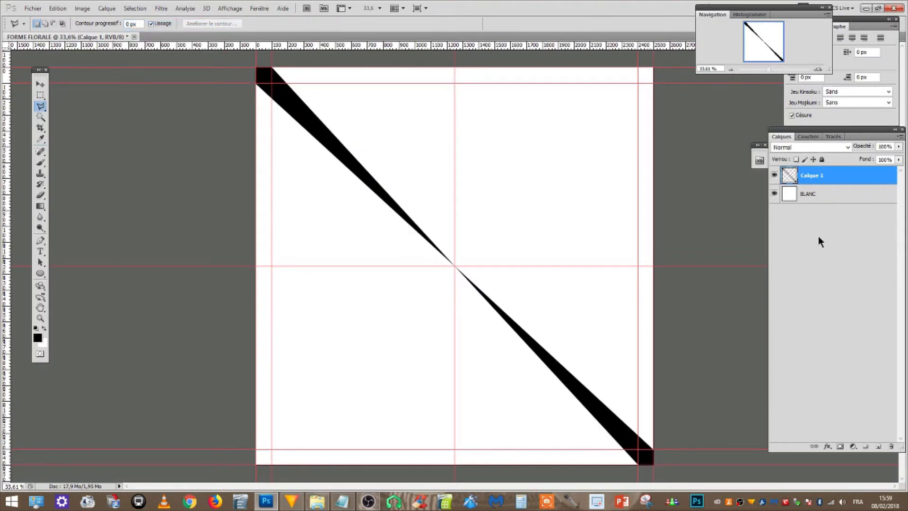
Rename the layer holding the black diagonal shape to F1
double_click(810, 176)
text(F1)
key(Return)
Apply a Perspective transform to the F1 shape, moving its upper-left corner onto the lower-left corner to bend it into an arch
click(40, 84)
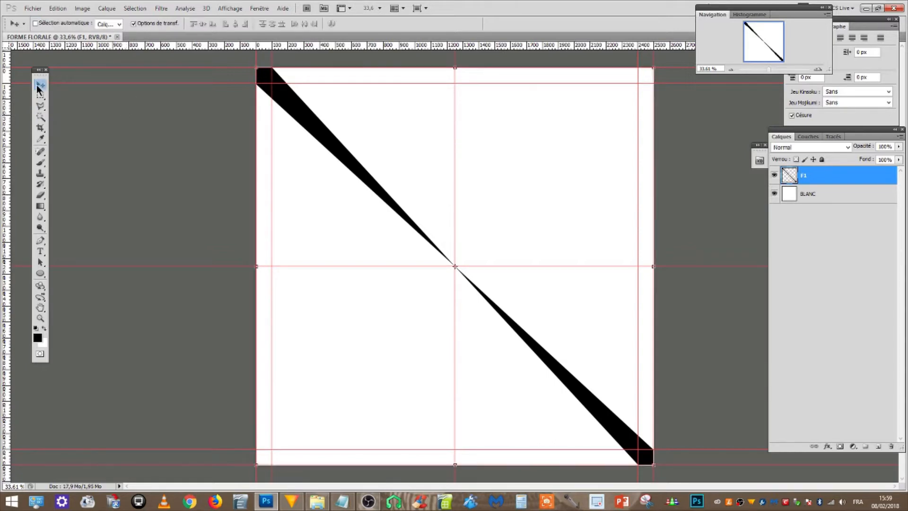
click(58, 8)
mouse_move(106, 192)
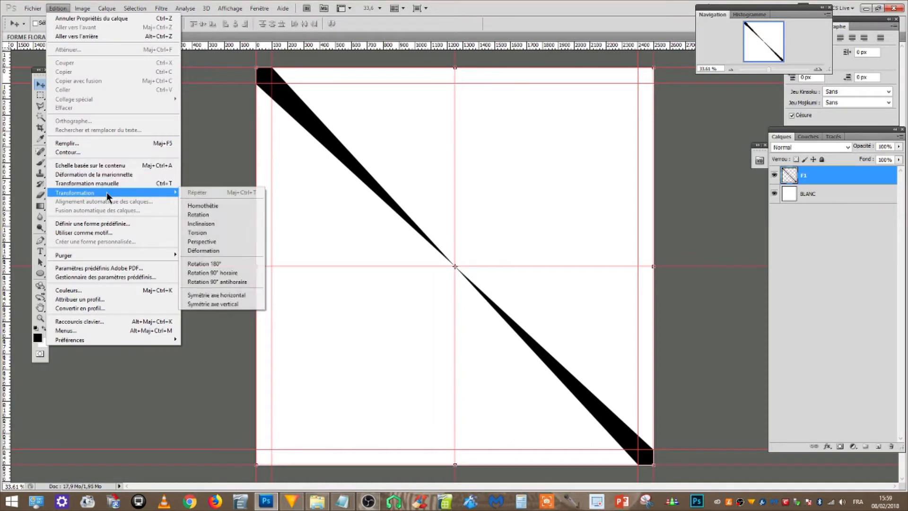
click(217, 251)
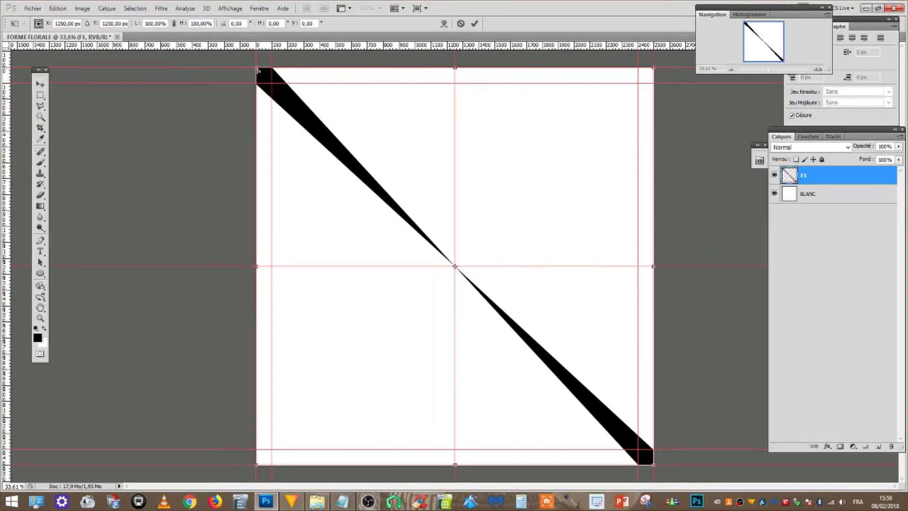
mouse_move(258, 70)
mouse_down()
mouse_move(249, 270)
mouse_move(267, 396)
mouse_move(261, 467)
mouse_up()
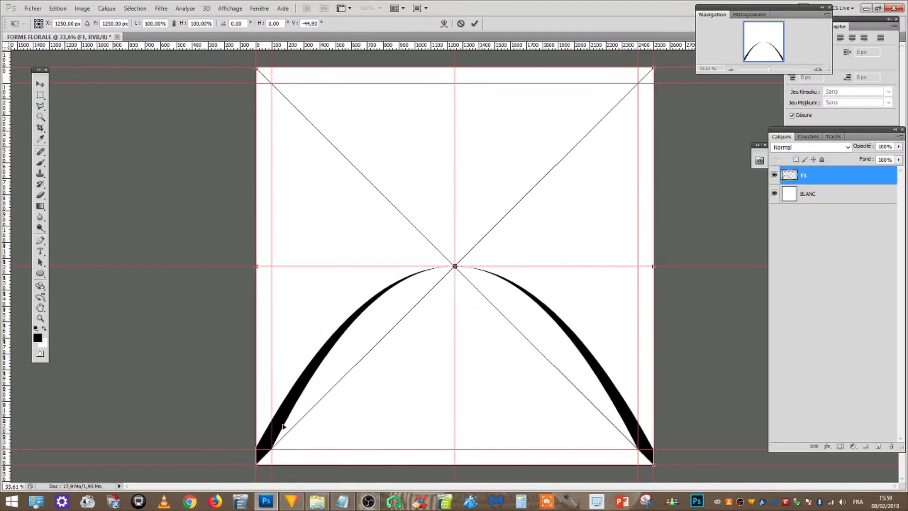
click(40, 84)
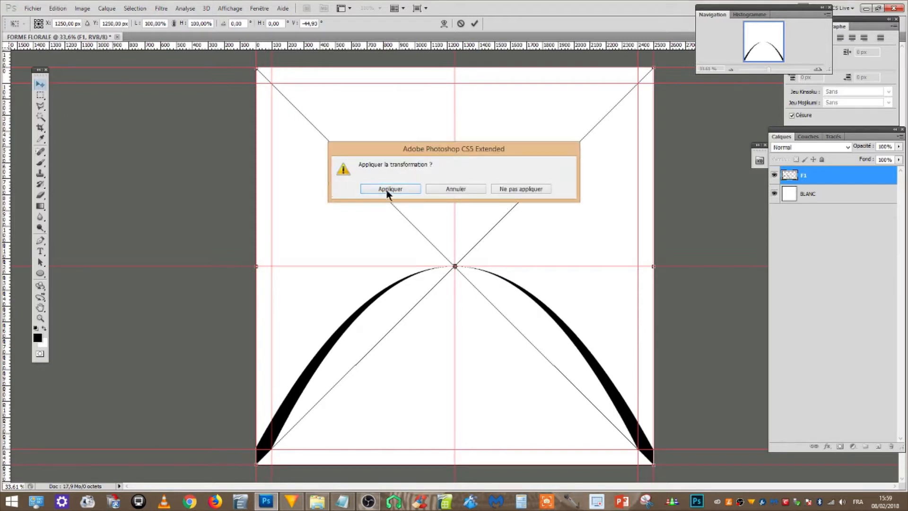
click(384, 188)
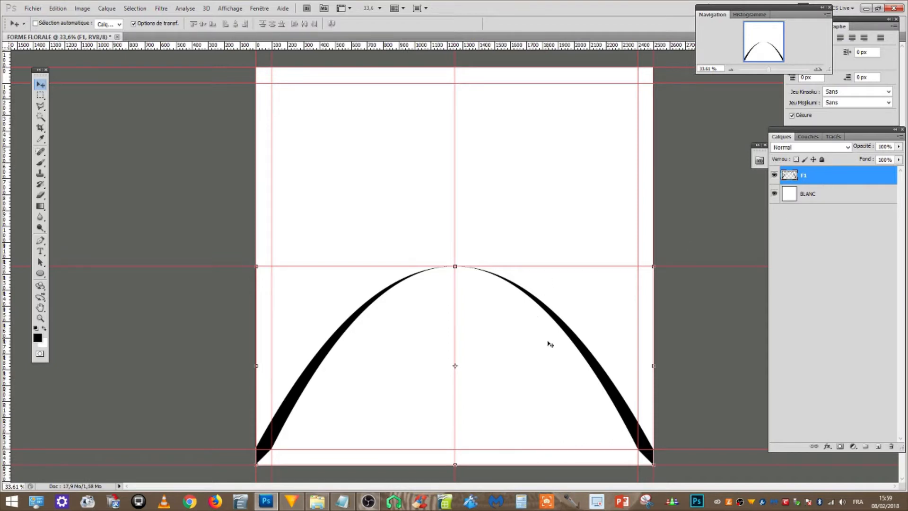
Duplicate the F1 arch layer and rename the copy F2
drag(835, 182, 879, 446)
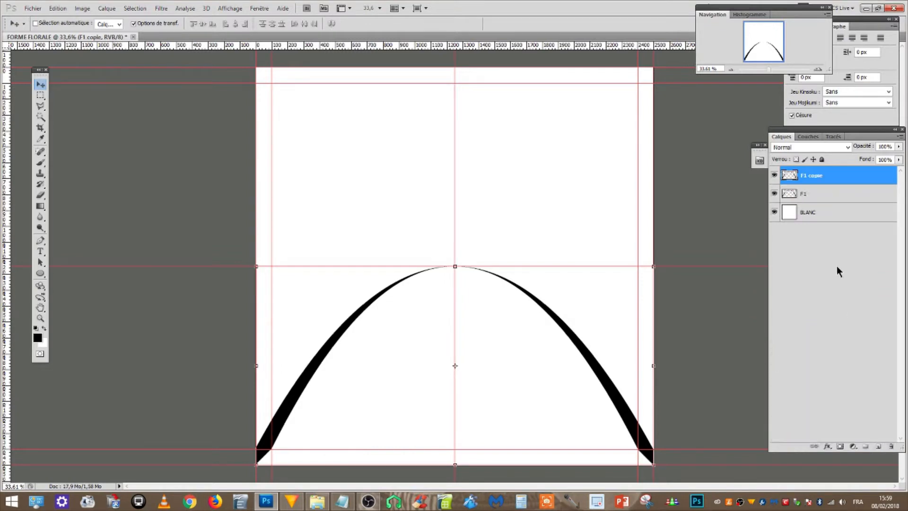
double_click(814, 176)
text(F2)
key(Return)
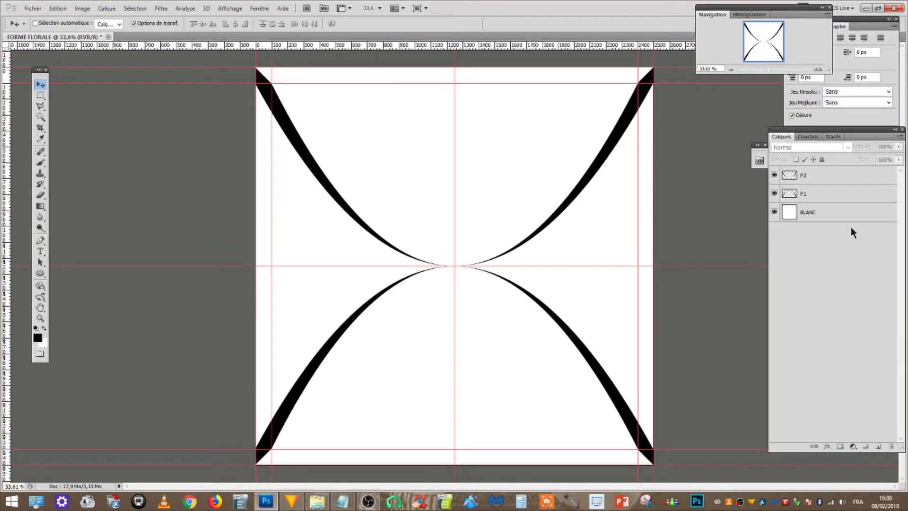
Duplicate the F1 and F2 layers together
click(823, 197)
shift+click(816, 179)
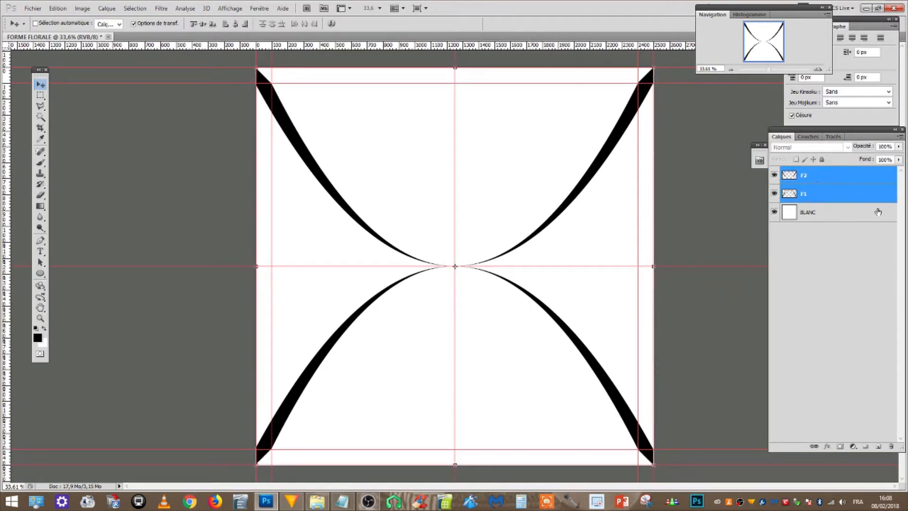
drag(866, 200, 884, 441)
drag(879, 448, 879, 447)
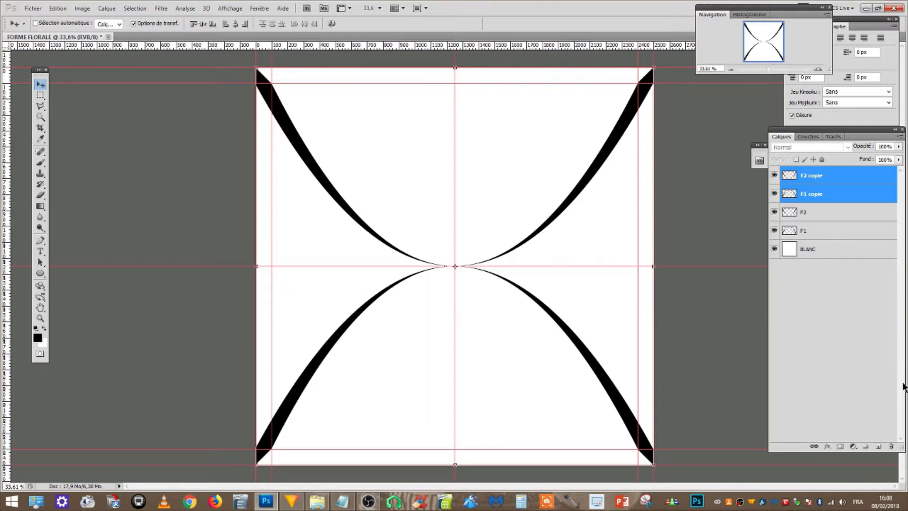
Rotate the F1 and F2 copies together by 90° about the canvas centre and apply the transformation
click(59, 8)
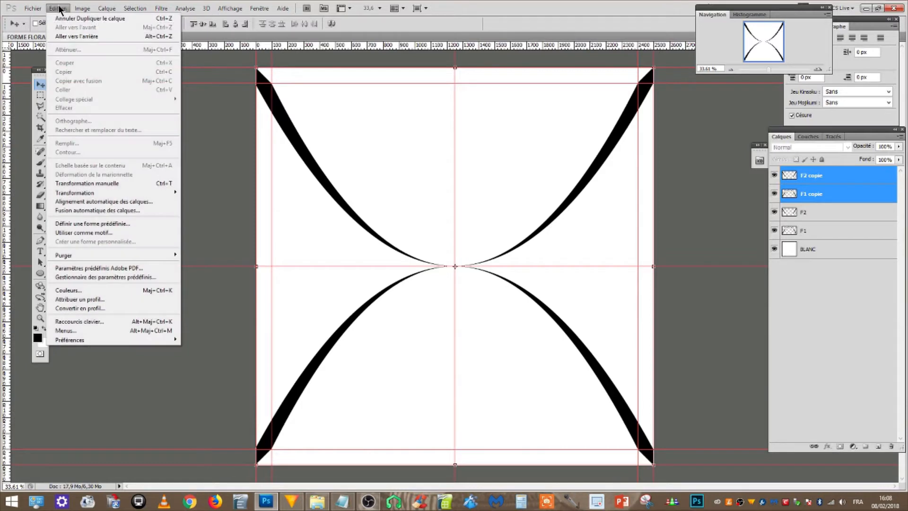
mouse_move(121, 193)
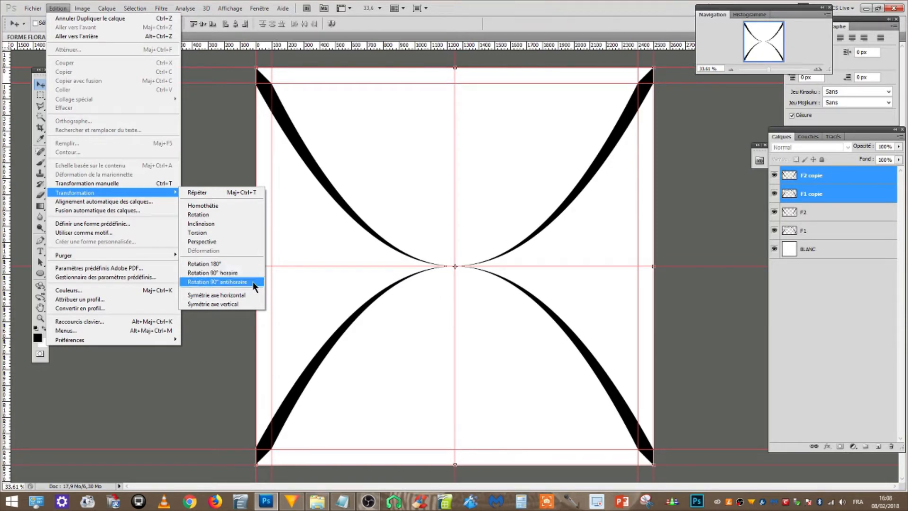
click(139, 185)
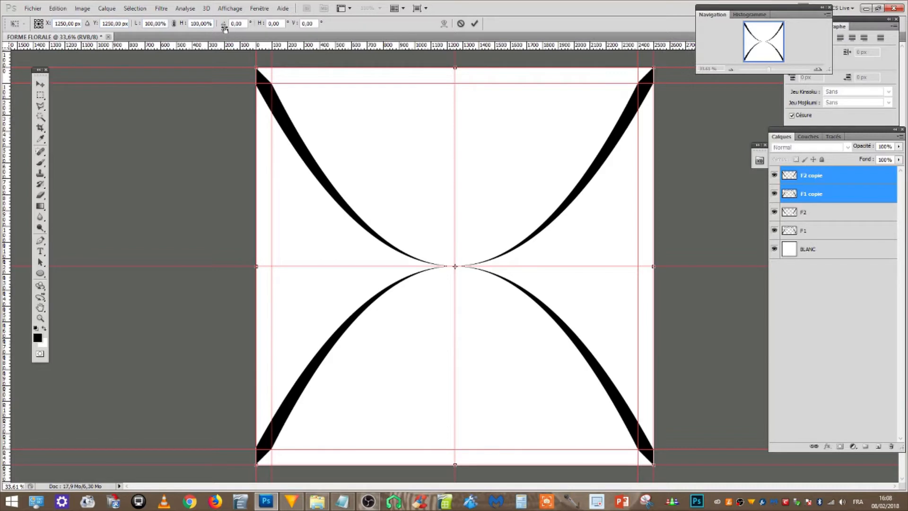
mouse_move(225, 29)
mouse_down()
mouse_move(812, 43)
mouse_move(237, 31)
mouse_up()
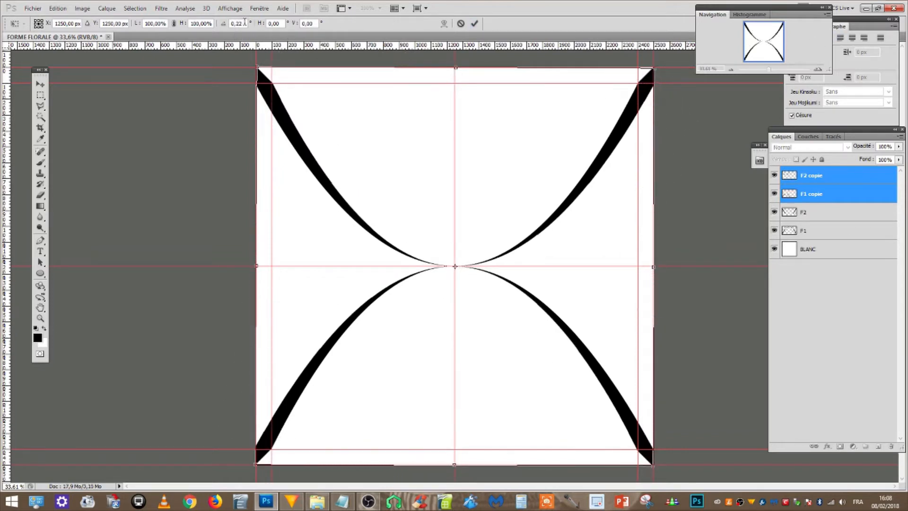
double_click(244, 22)
text(9)
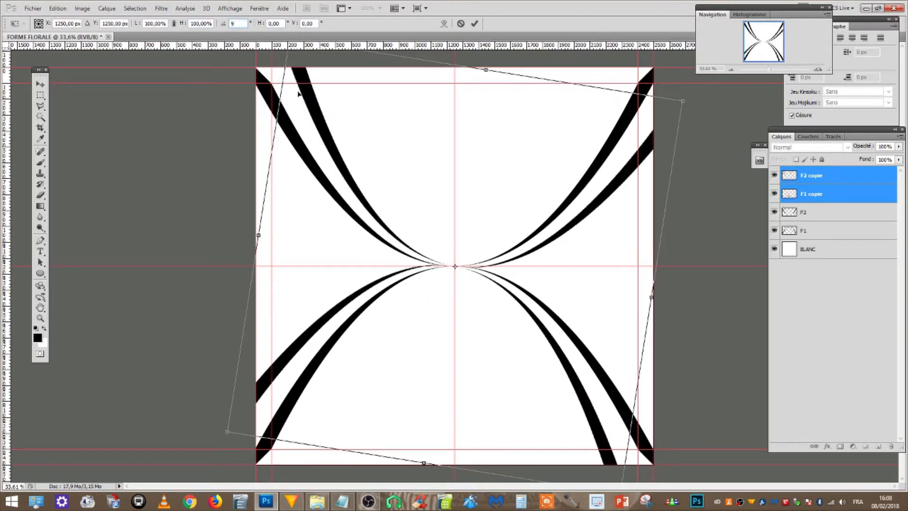
text(0)
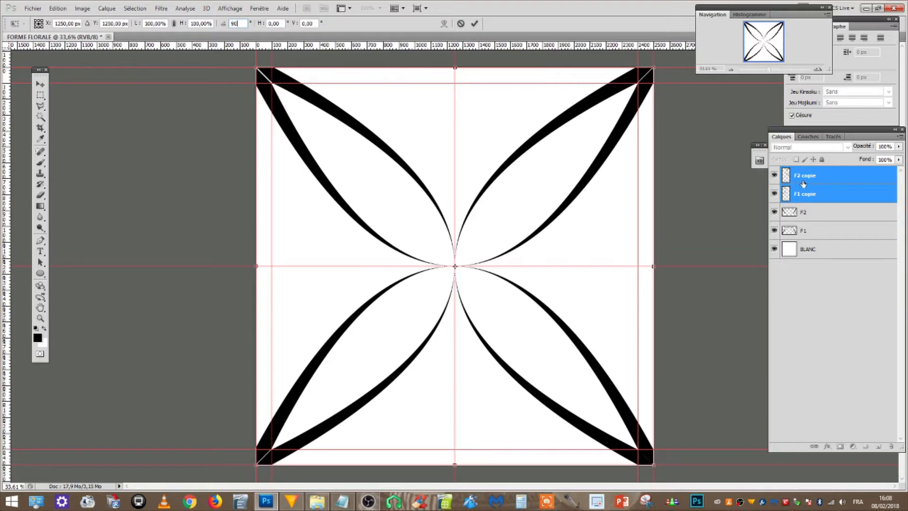
click(41, 84)
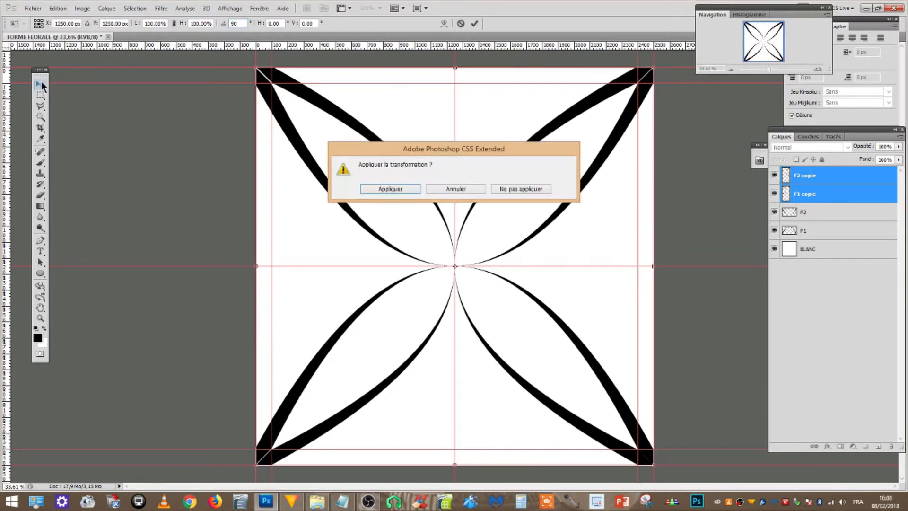
click(381, 189)
Nudge the F2 copie layer slightly to the right so its curves meet the adjoining petal corners
click(774, 176)
click(774, 175)
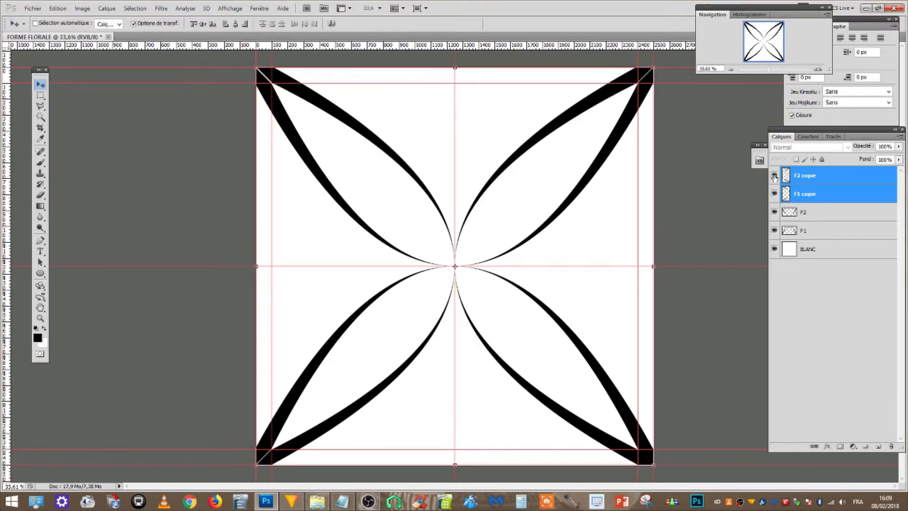
click(801, 176)
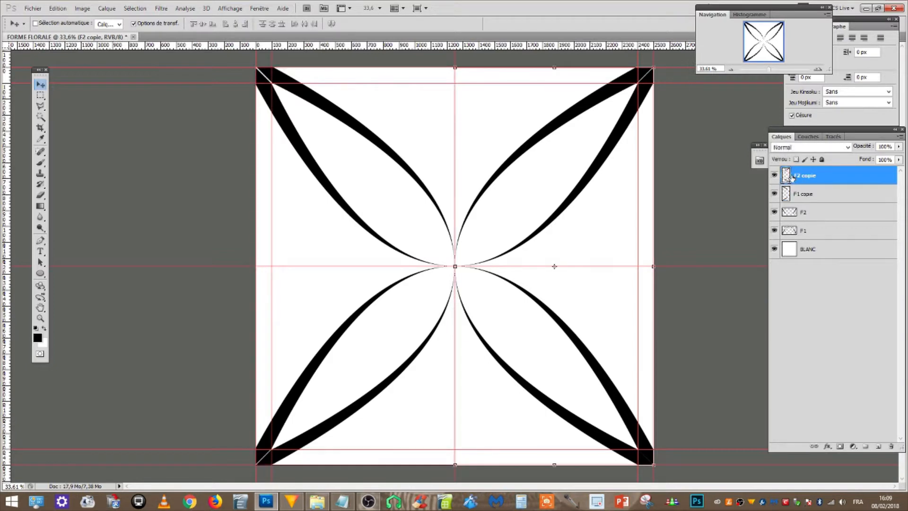
key(Right)
key(Right)
key(Right)
key(Right)
key(Right)
key(Right)
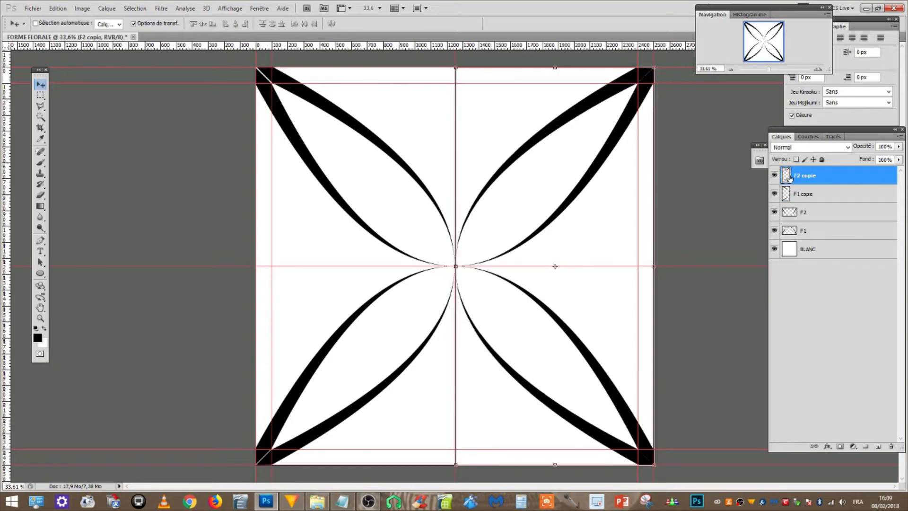
Nudge the F1 copie layer slightly to the left so its curves close up with the adjoining petal corners
click(807, 194)
click(774, 193)
click(774, 194)
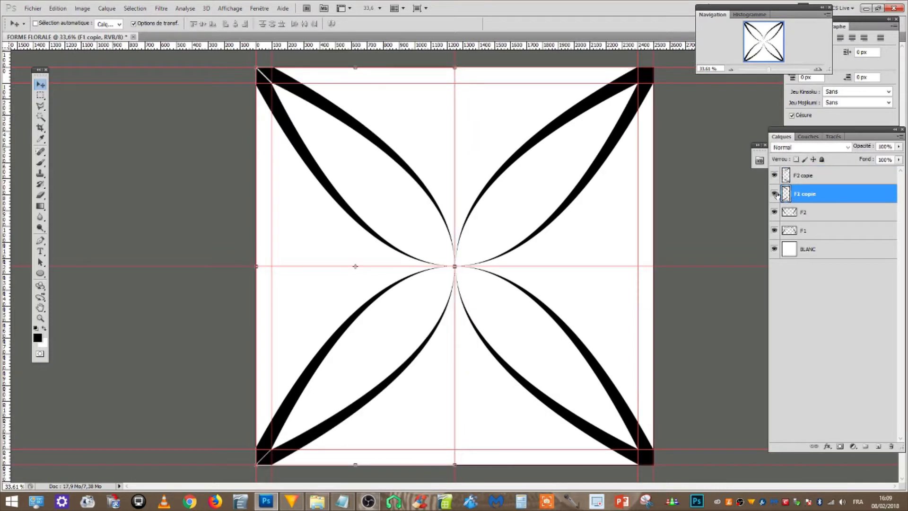
key(Left)
key(Left)
key(Left)
key(Left)
key(Left)
key(Left)
key(Left)
key(Left)
key(Left)
key(Left)
key(Left)
key(Left)
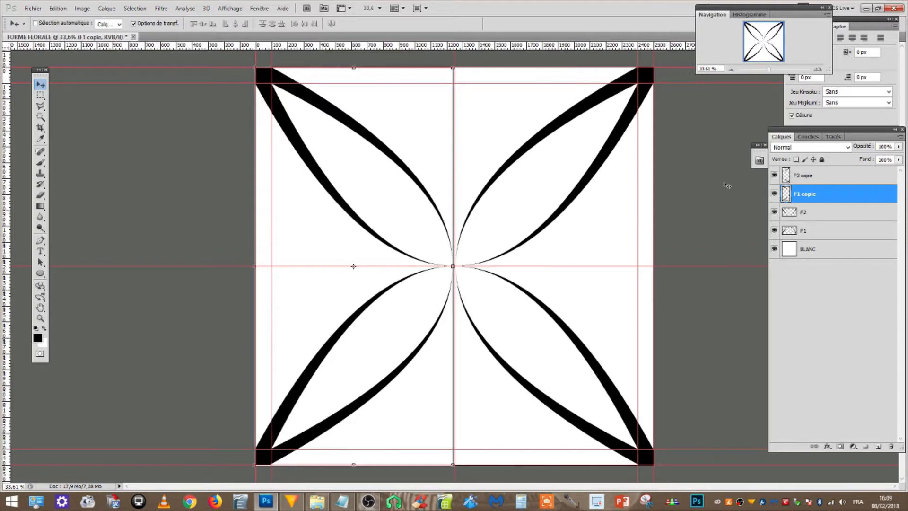
Scale all four petal layers together to 92% so the flower fits within the inner guides, and apply the transformation
click(822, 217)
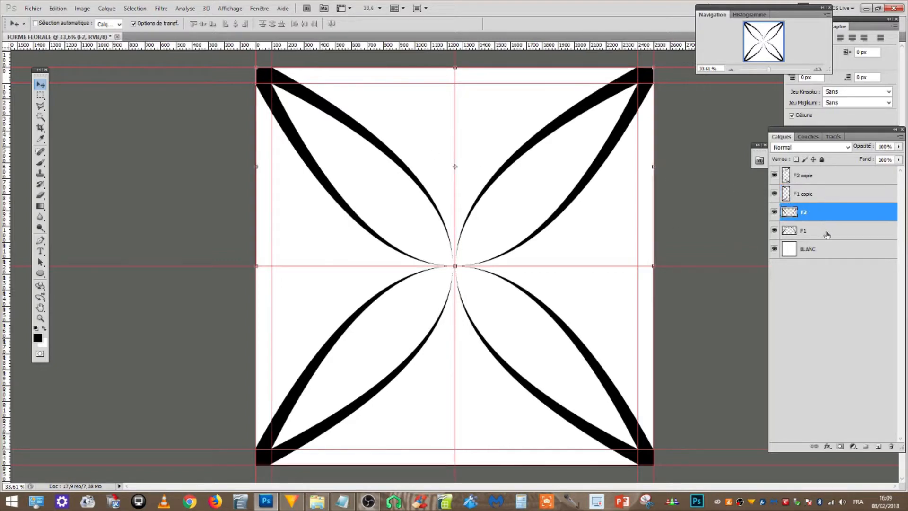
click(825, 238)
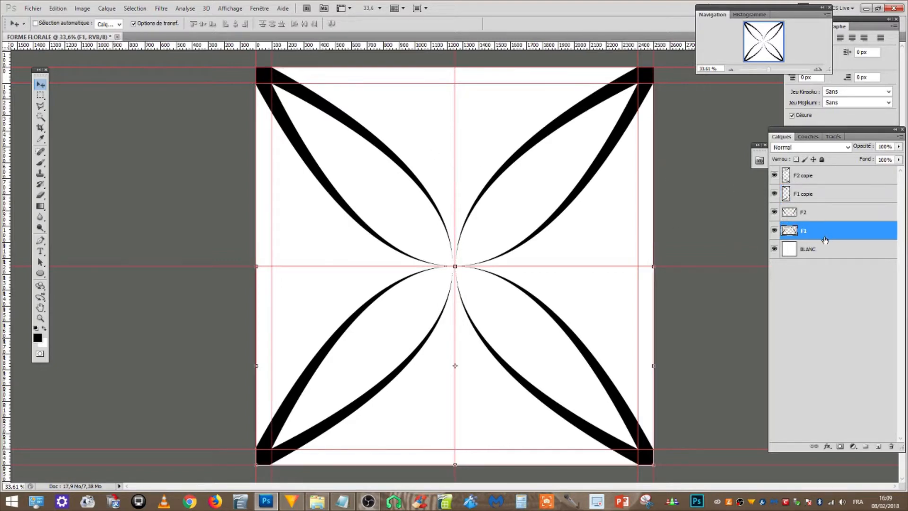
shift+click(826, 178)
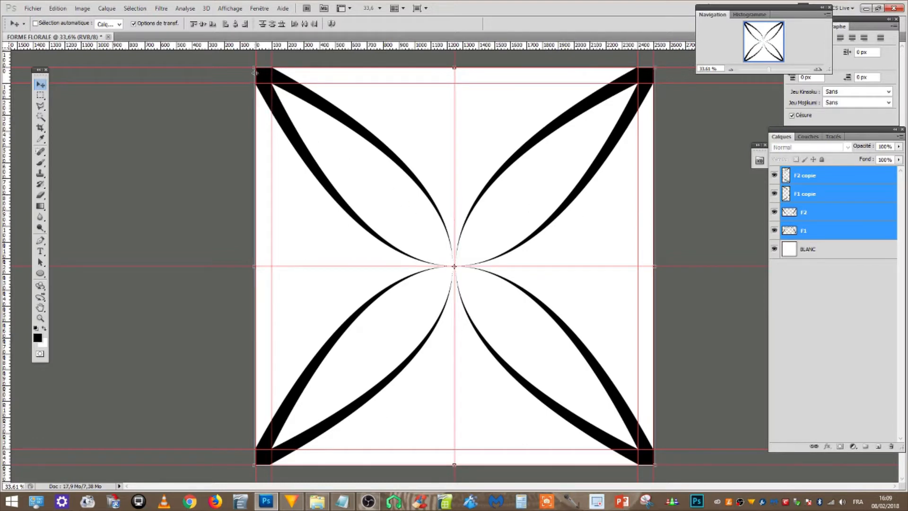
drag(253, 68, 270, 83)
drag(656, 466, 637, 455)
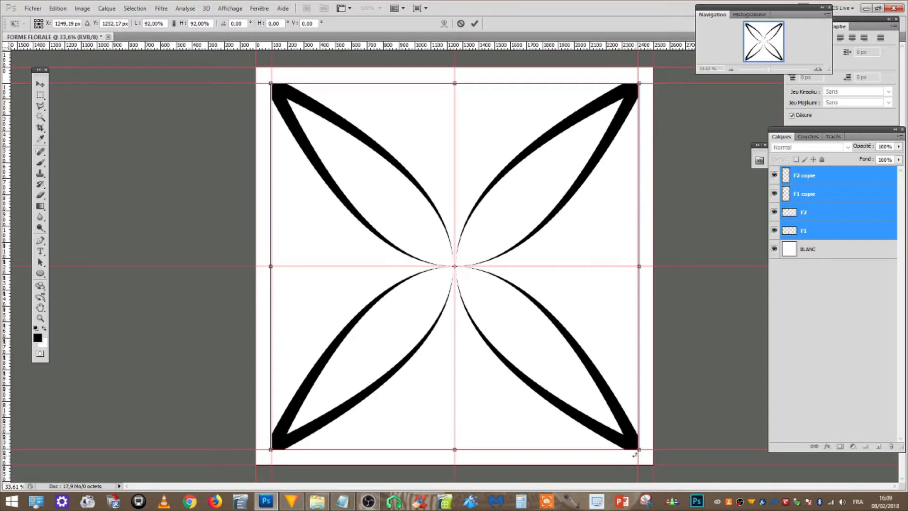
key(v)
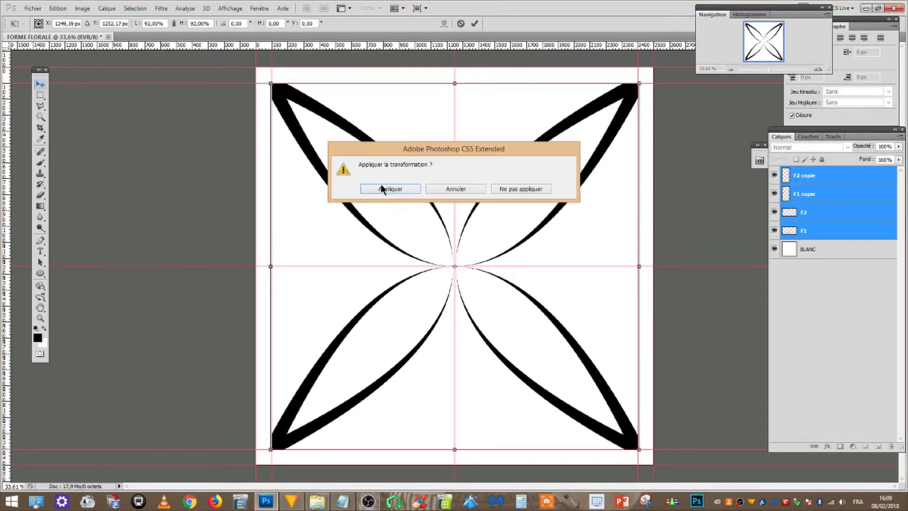
click(382, 189)
click(842, 287)
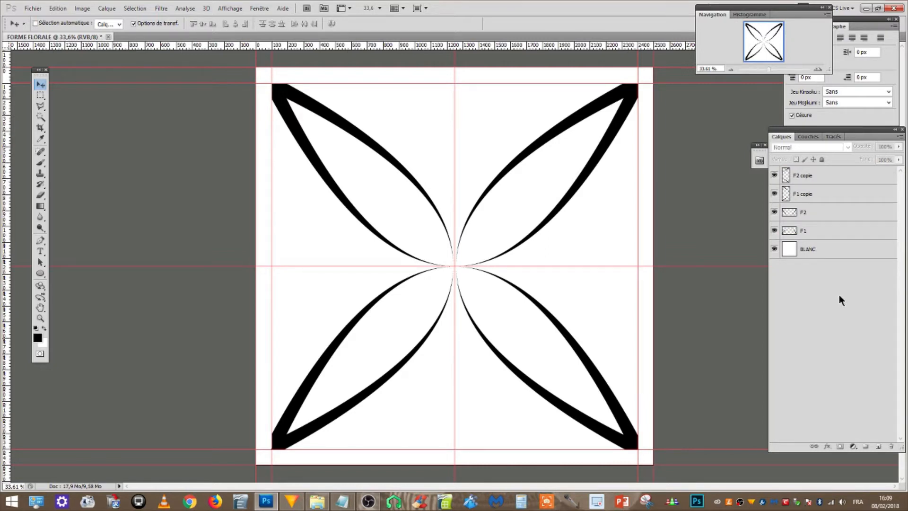
On a new layer above the petals, stamp the thin curved-stroke brush tip once at 432 px across the upper-left petal
click(818, 179)
click(878, 447)
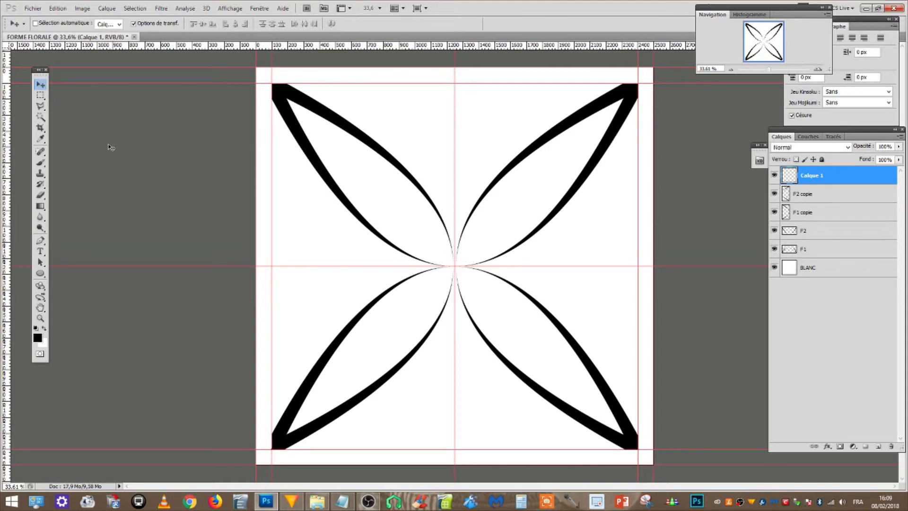
drag(44, 157, 92, 164)
click(48, 25)
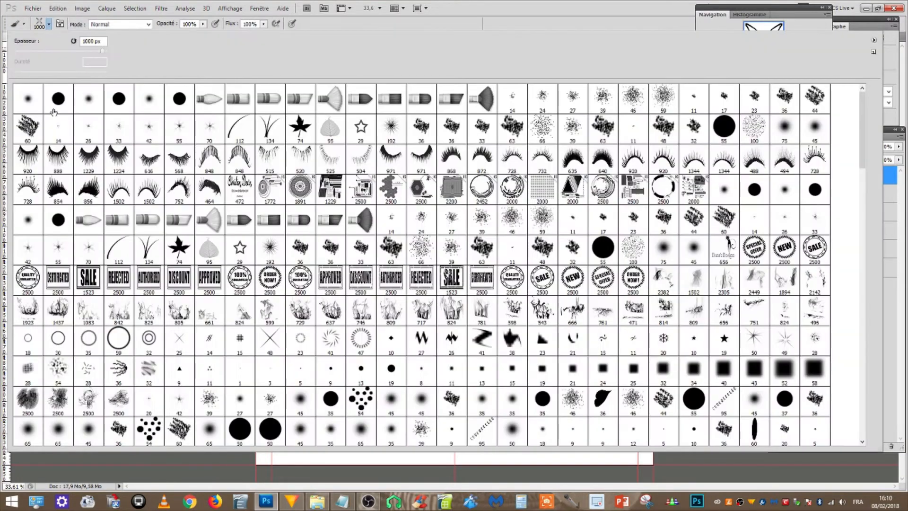
drag(864, 136, 861, 236)
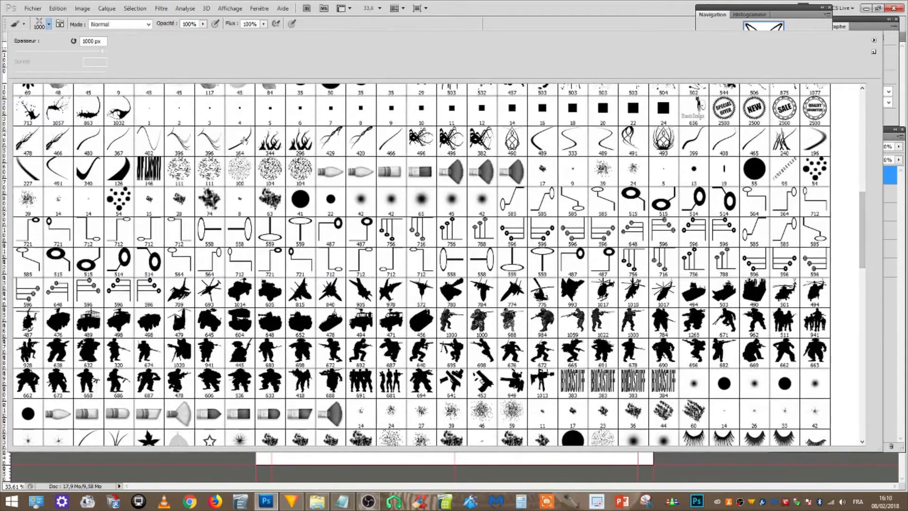
click(245, 141)
click(87, 50)
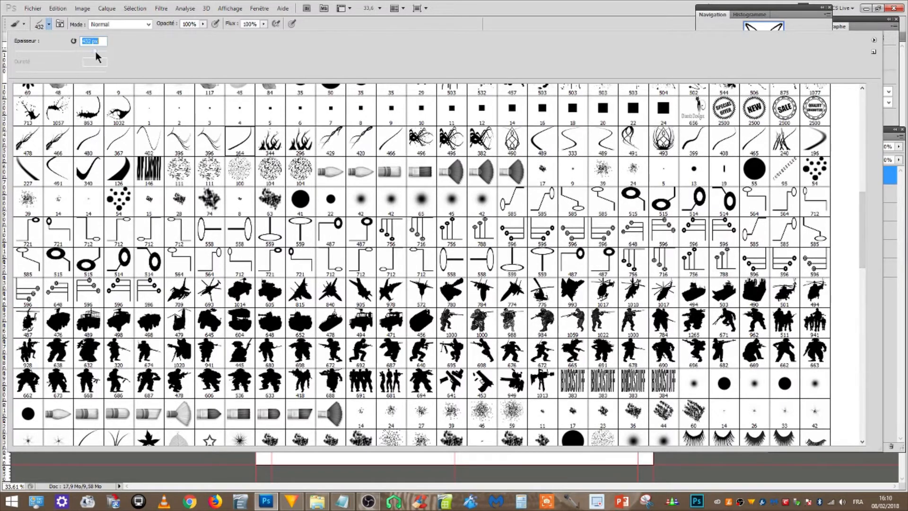
click(50, 24)
click(365, 174)
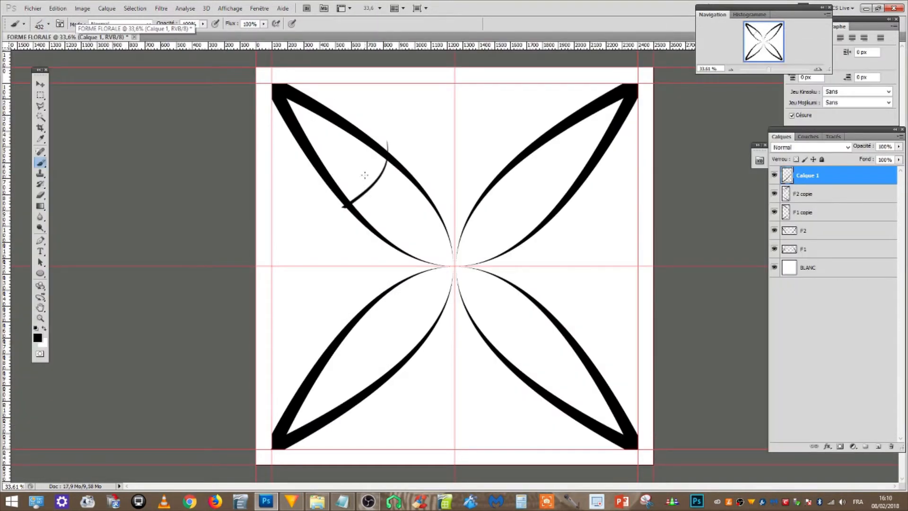
Scale the curved stroke to about 238%, rotate it about -68.5°, place it inside the upper-left petal, and apply the transformation
click(42, 84)
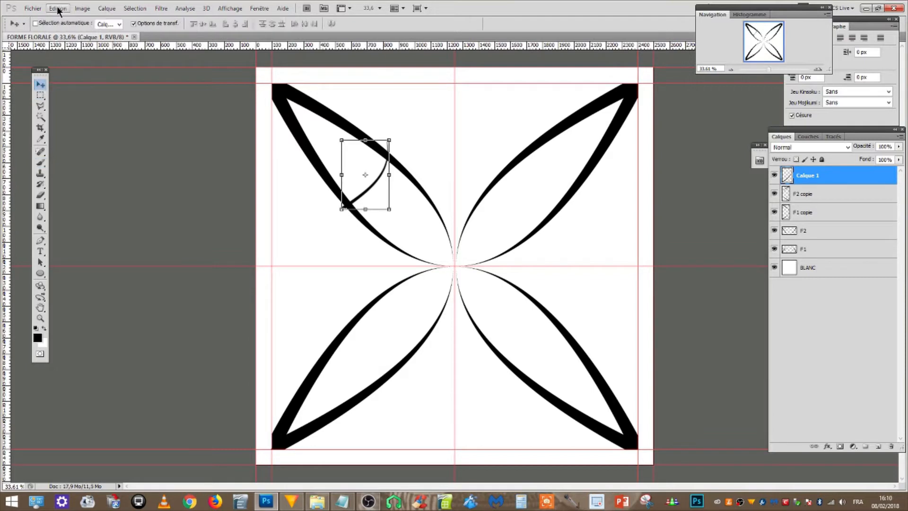
click(58, 9)
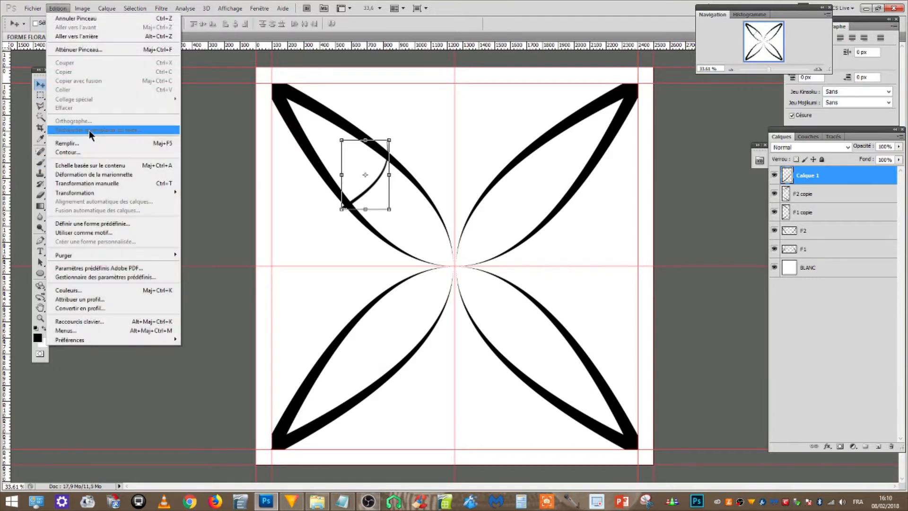
click(394, 139)
drag(390, 140, 427, 84)
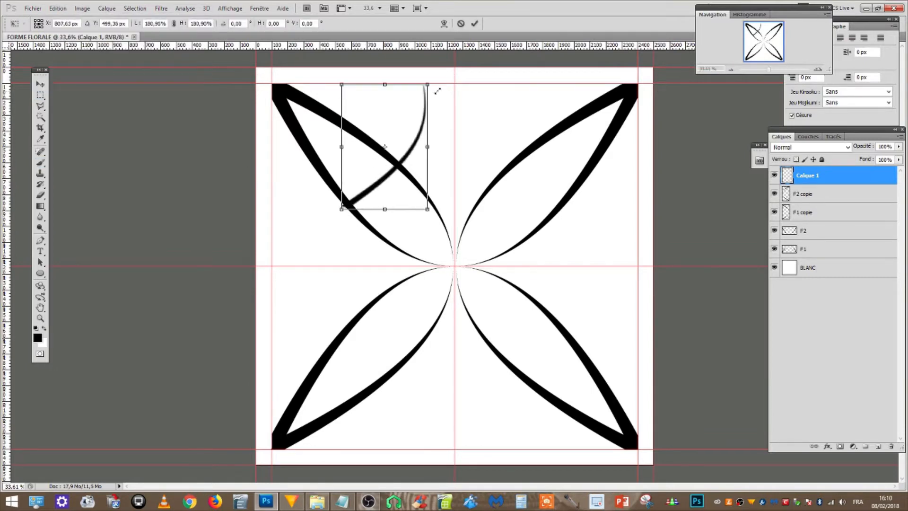
drag(333, 210, 441, 247)
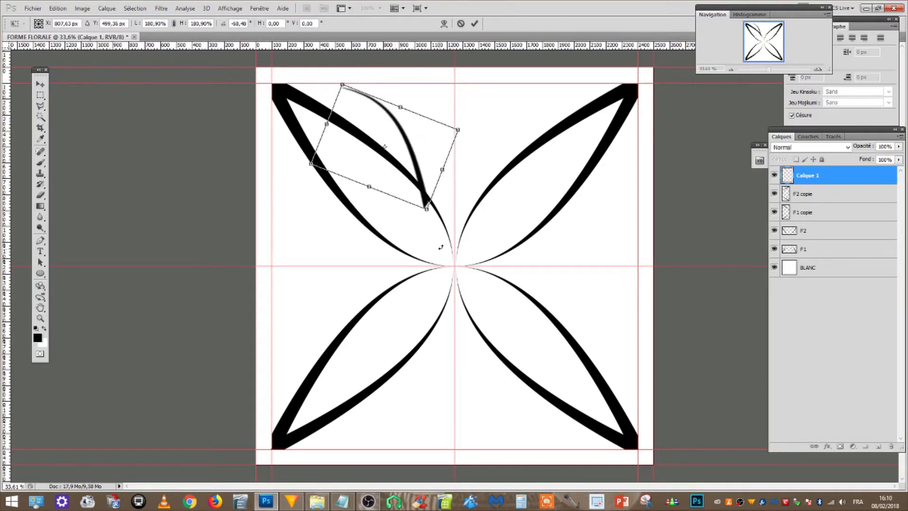
mouse_move(427, 192)
mouse_down()
mouse_move(405, 233)
mouse_move(432, 289)
mouse_up()
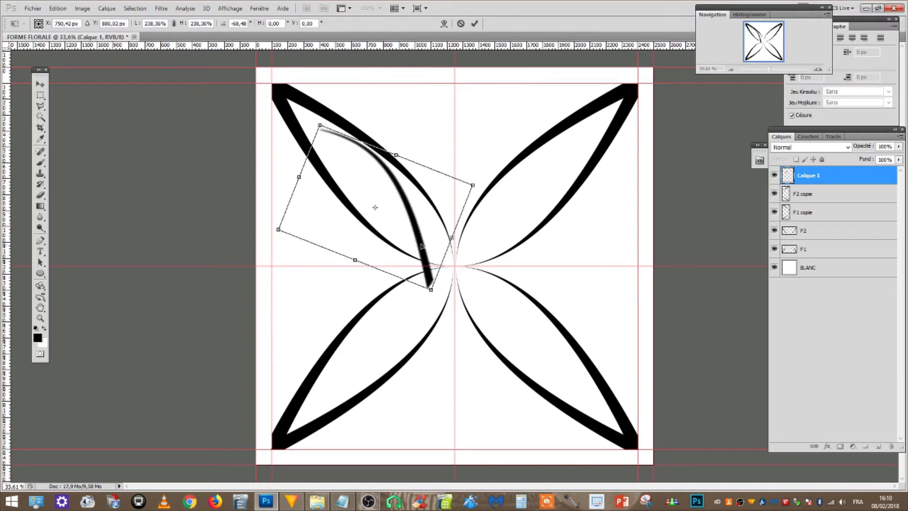
drag(423, 246, 401, 222)
click(41, 84)
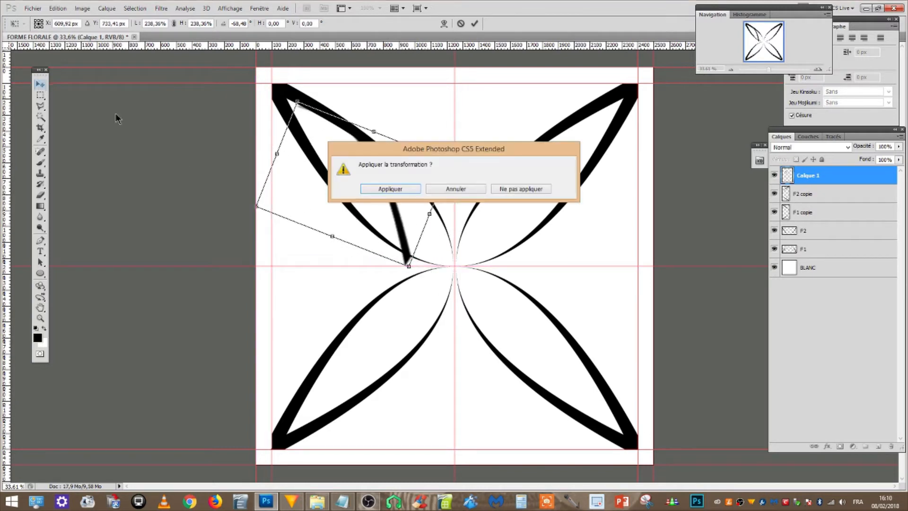
click(382, 203)
Warp the stroke into a gentle S-curve running from the upper-left petal's outer tip towards the flower's centre, and apply the warp
click(58, 8)
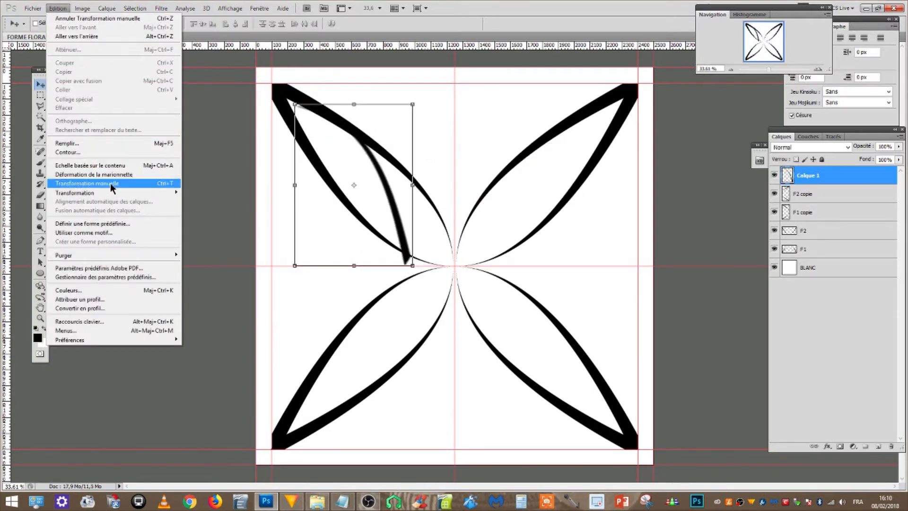
mouse_move(112, 191)
click(222, 251)
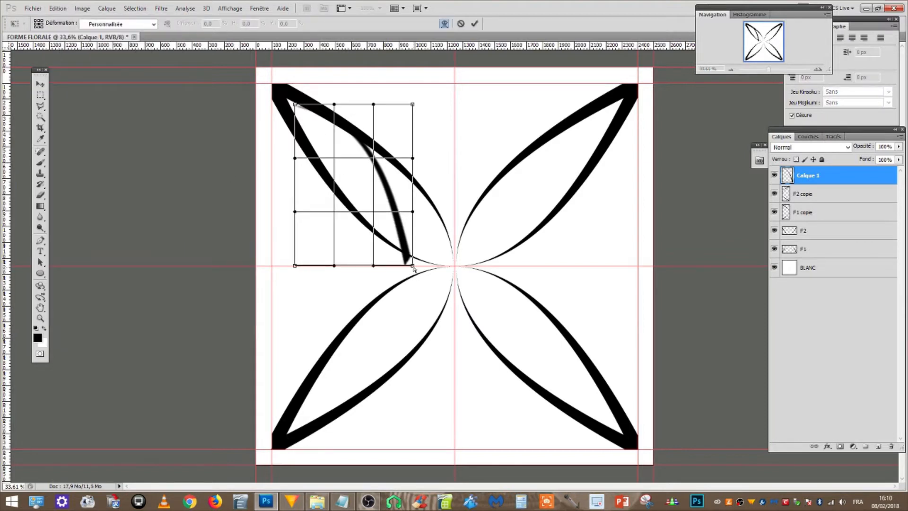
drag(414, 266, 451, 256)
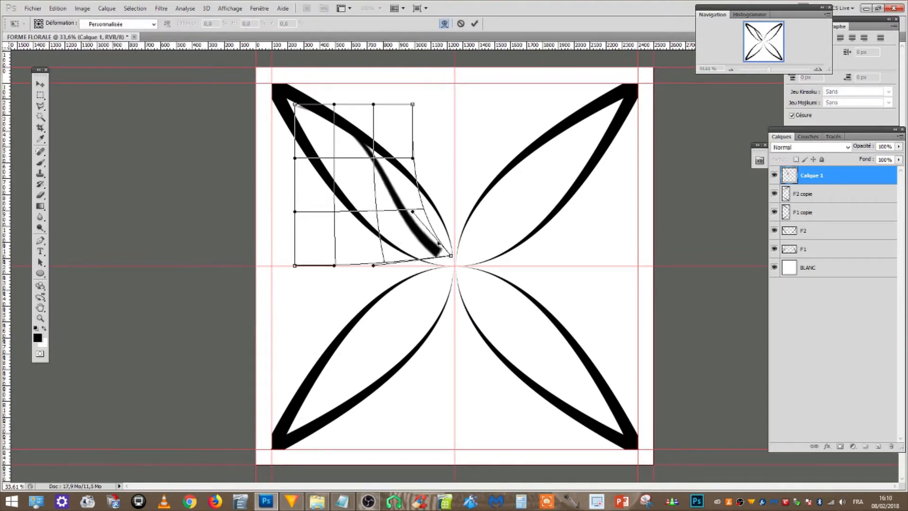
drag(291, 106, 290, 108)
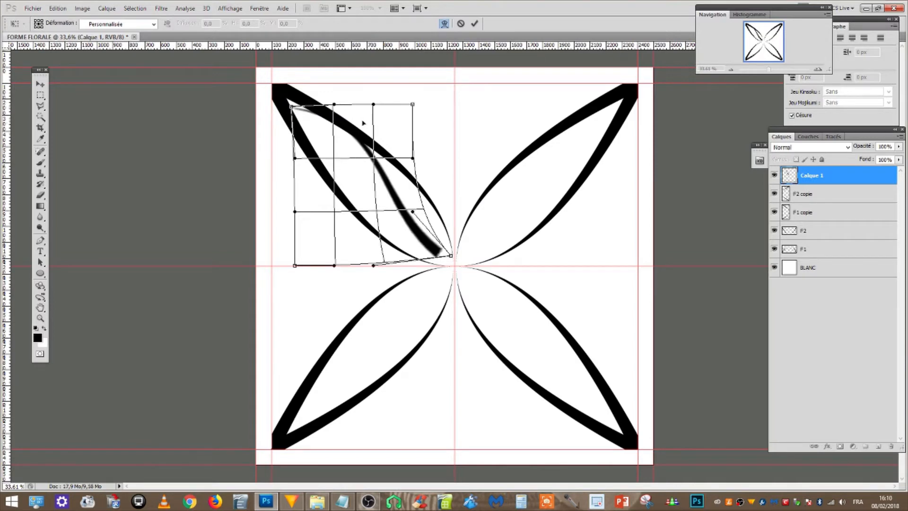
mouse_move(373, 107)
mouse_down()
mouse_move(343, 127)
mouse_move(325, 150)
mouse_move(328, 158)
mouse_move(284, 162)
mouse_move(303, 171)
mouse_move(315, 198)
mouse_move(350, 168)
mouse_up()
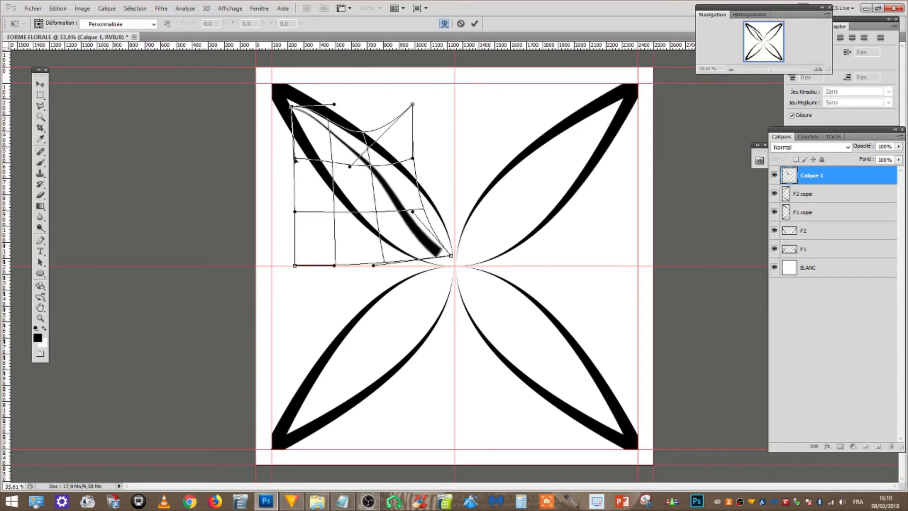
mouse_move(295, 214)
mouse_down()
mouse_move(261, 244)
mouse_move(187, 233)
mouse_up()
click(42, 84)
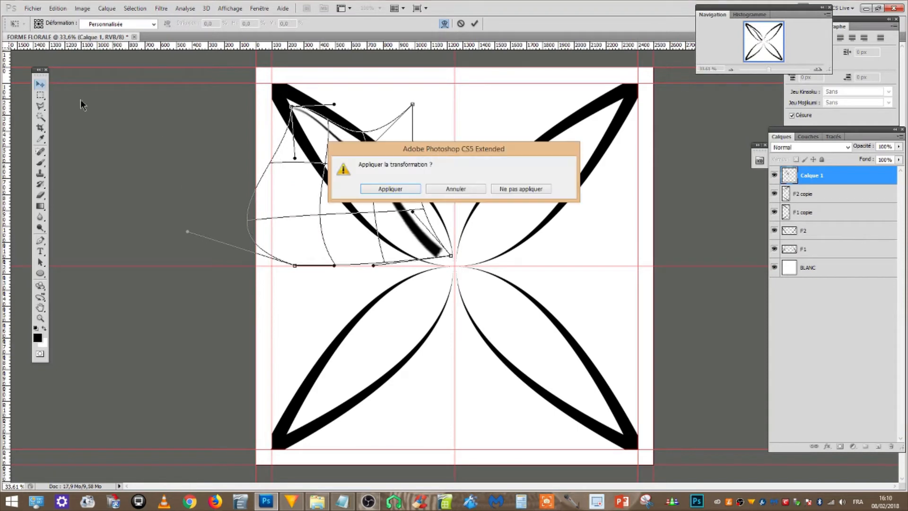
click(390, 189)
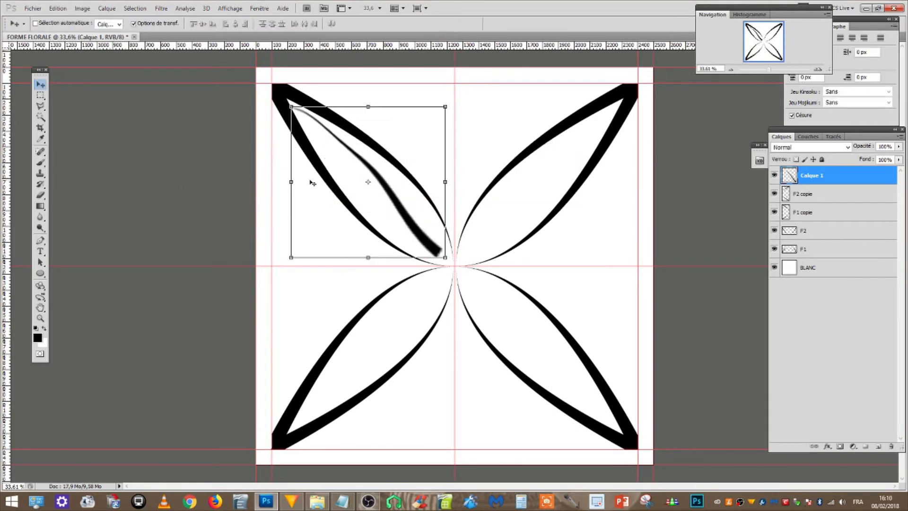
Rename the upper-left stroke's layer N1
click(825, 193)
click(831, 183)
double_click(812, 176)
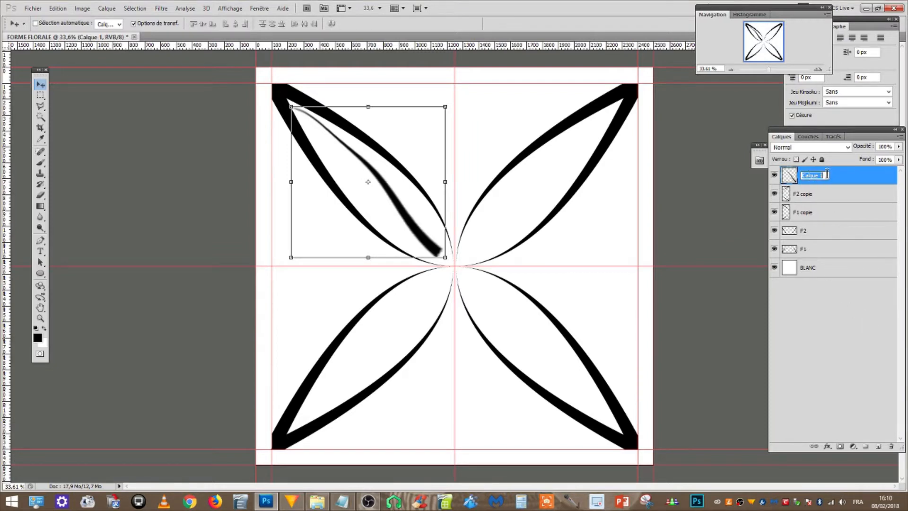
text(n)
text(N1)
key(Return)
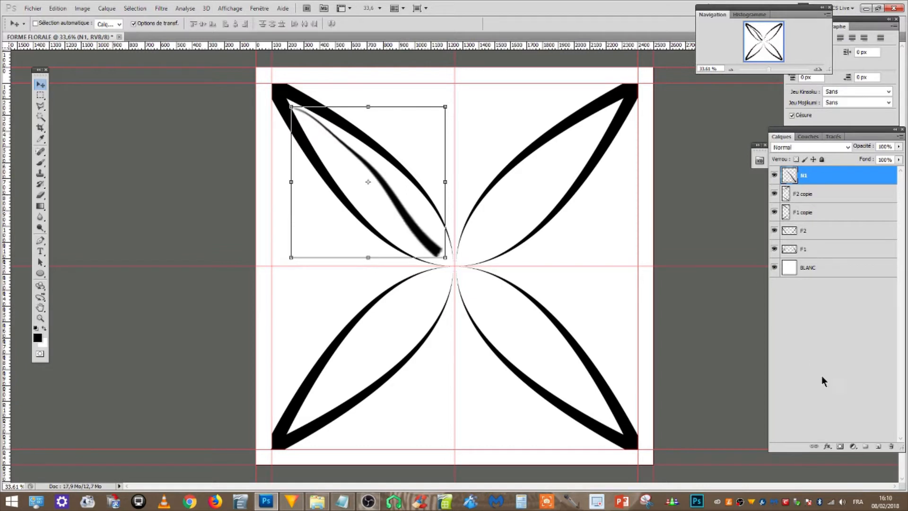
On a new layer above N1, draw a thin tapered polygonal lasso selection along the upper-right petal's length, widest near the flower's centre
click(878, 446)
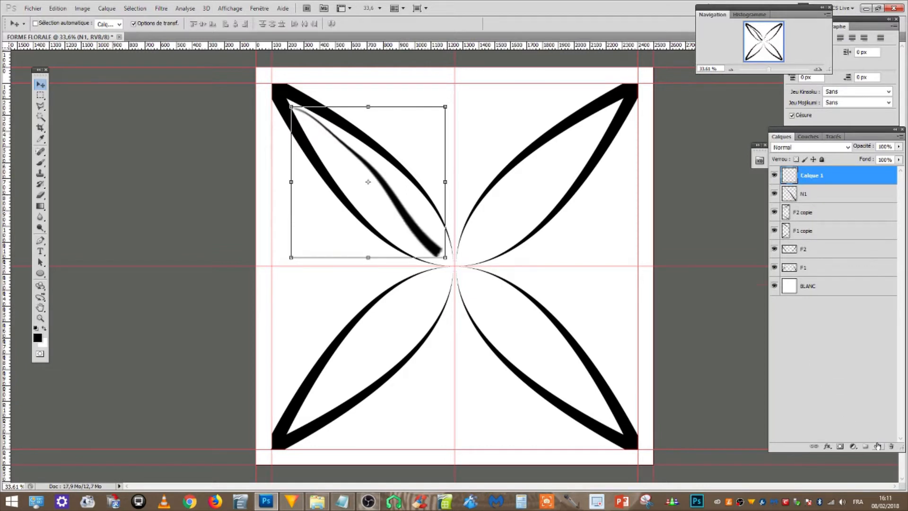
click(41, 106)
click(109, 115)
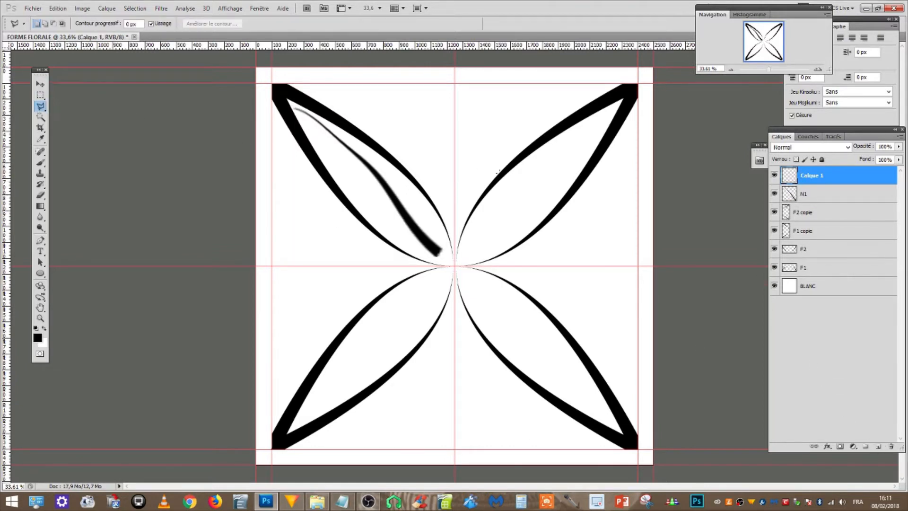
click(480, 230)
click(611, 111)
click(481, 232)
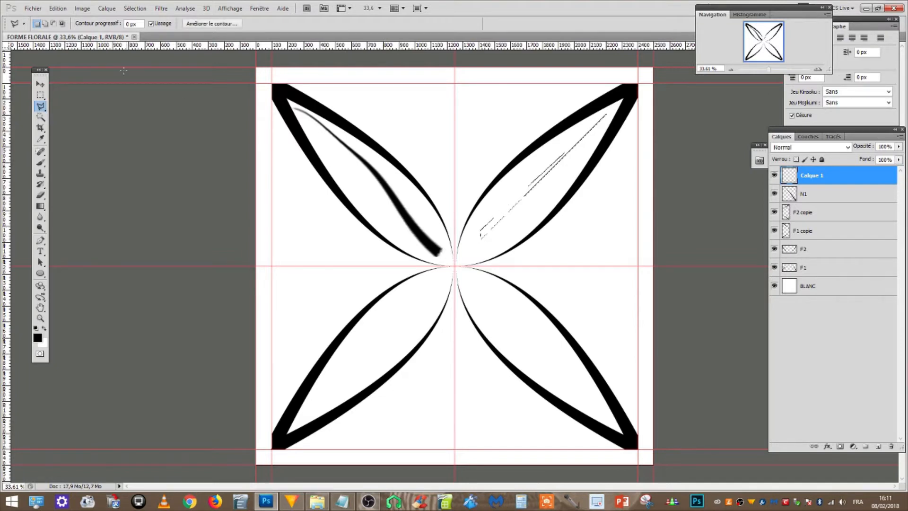
Fill the tapered selection with the foreground colour at 100% opacity in Normal mode, and deselect it
click(57, 8)
click(67, 143)
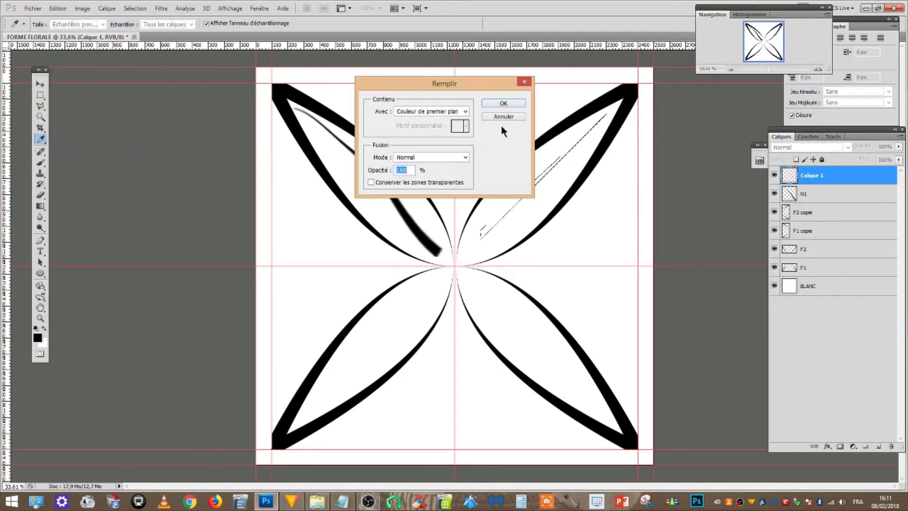
click(509, 101)
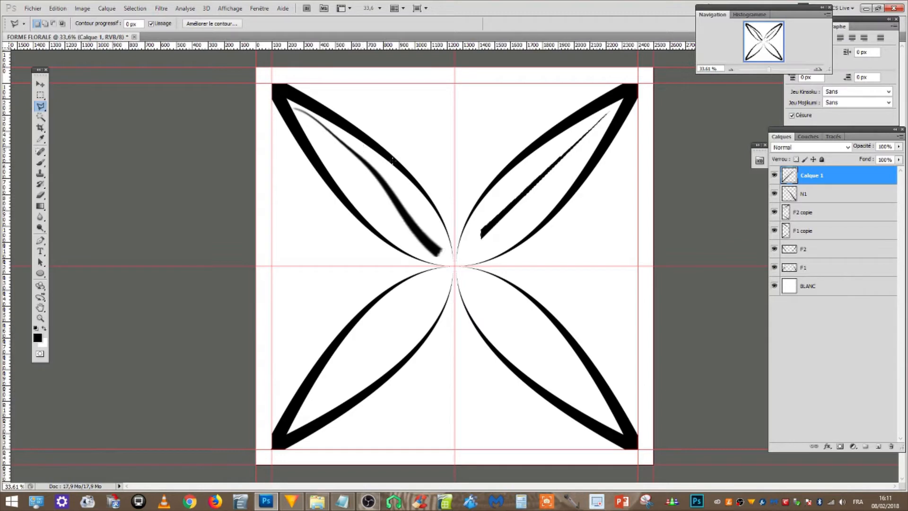
click(127, 9)
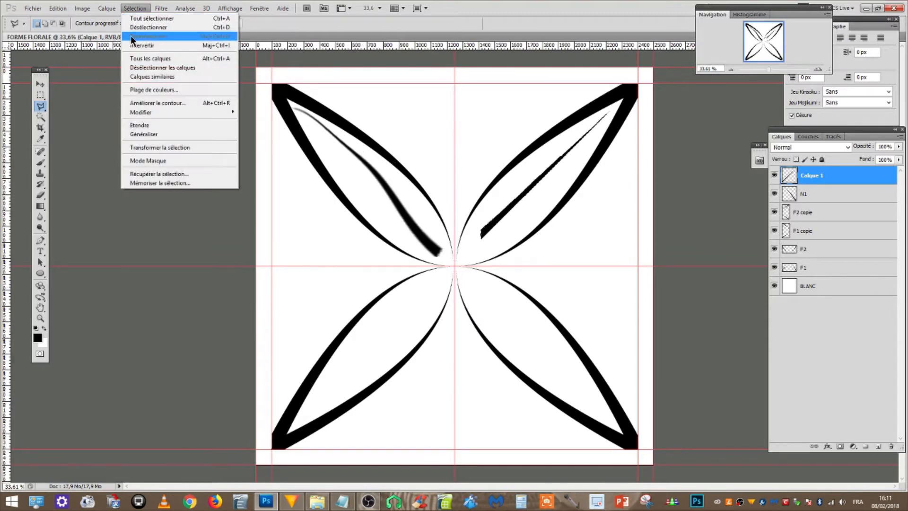
click(166, 28)
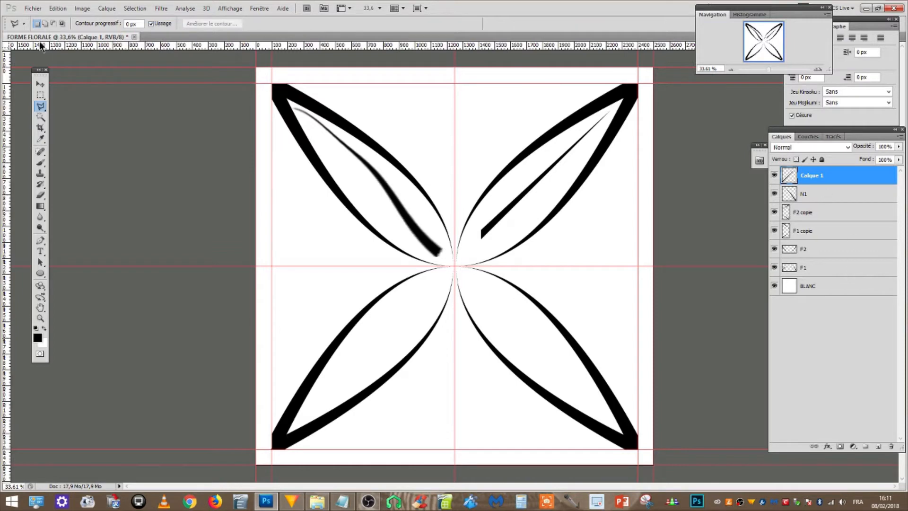
Warp the tapered sliver in the upper-right petal into a smooth S-curved vein, and apply the warp
click(57, 8)
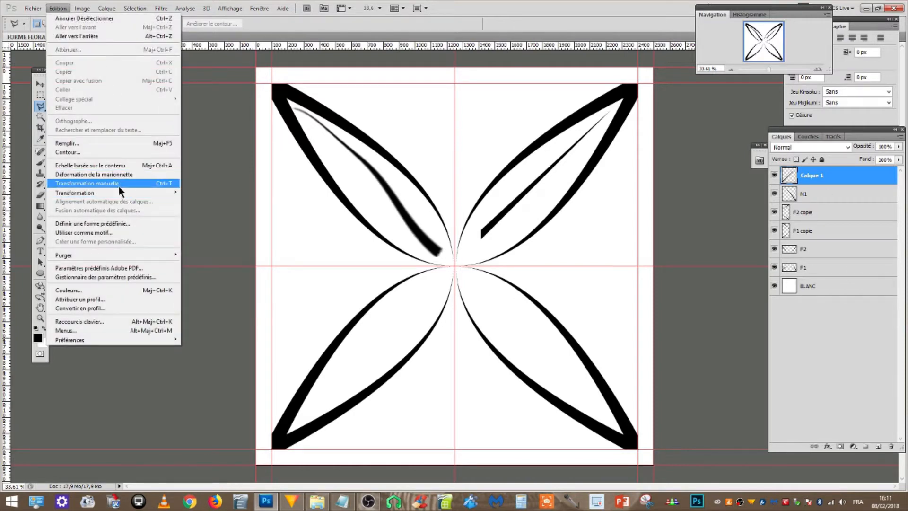
mouse_move(120, 193)
click(224, 251)
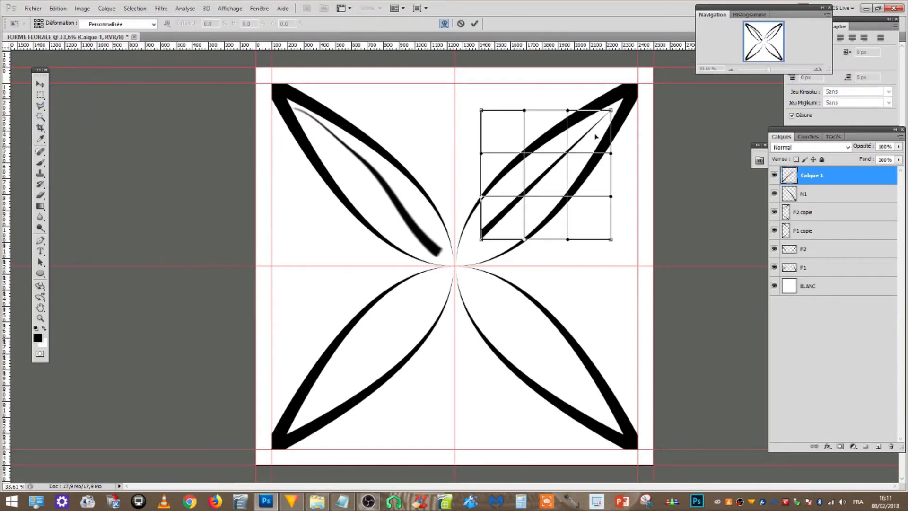
drag(612, 156, 626, 162)
drag(482, 156, 391, 115)
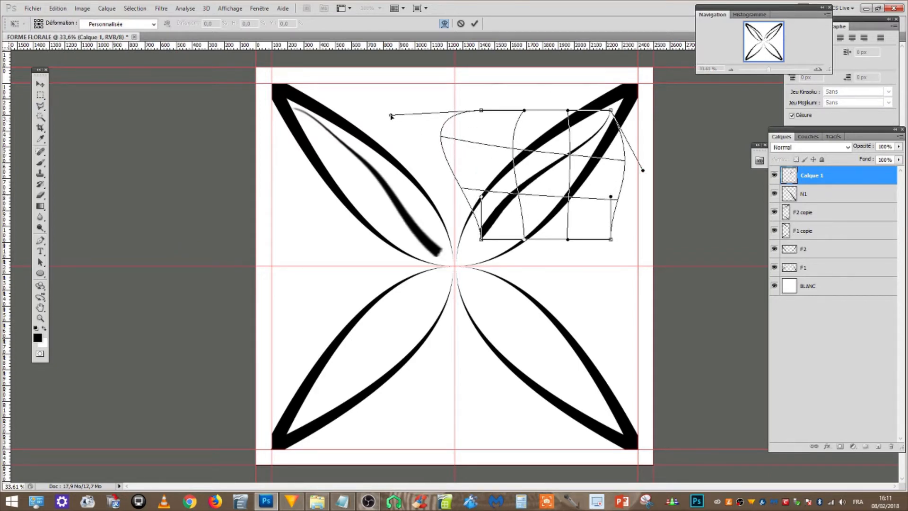
drag(482, 242, 482, 247)
drag(570, 241, 615, 209)
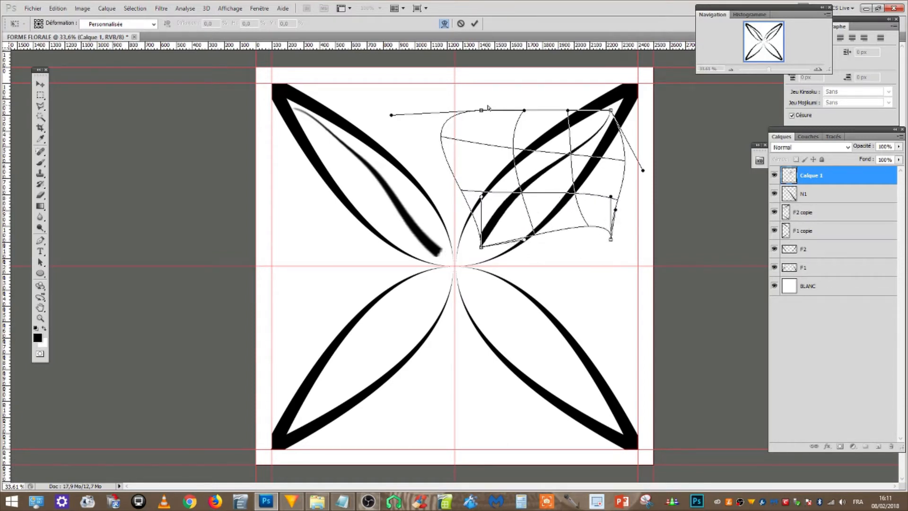
drag(524, 111, 576, 93)
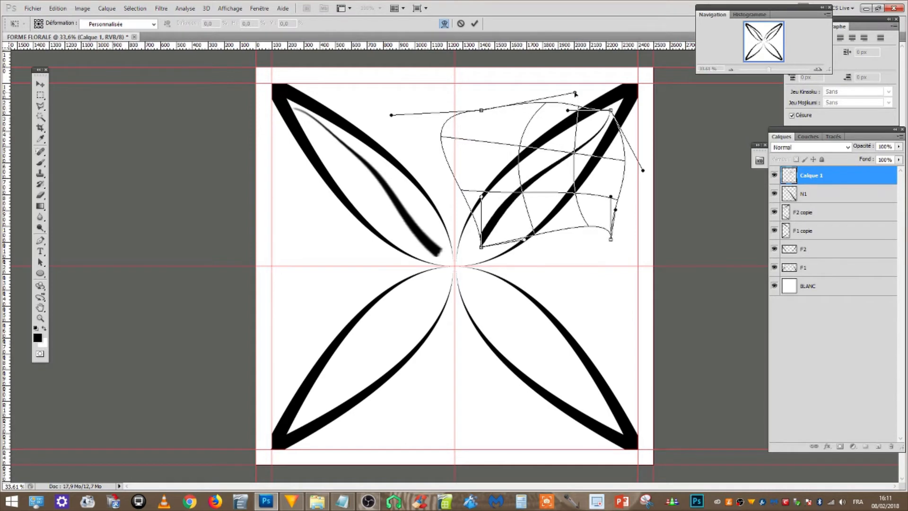
click(41, 84)
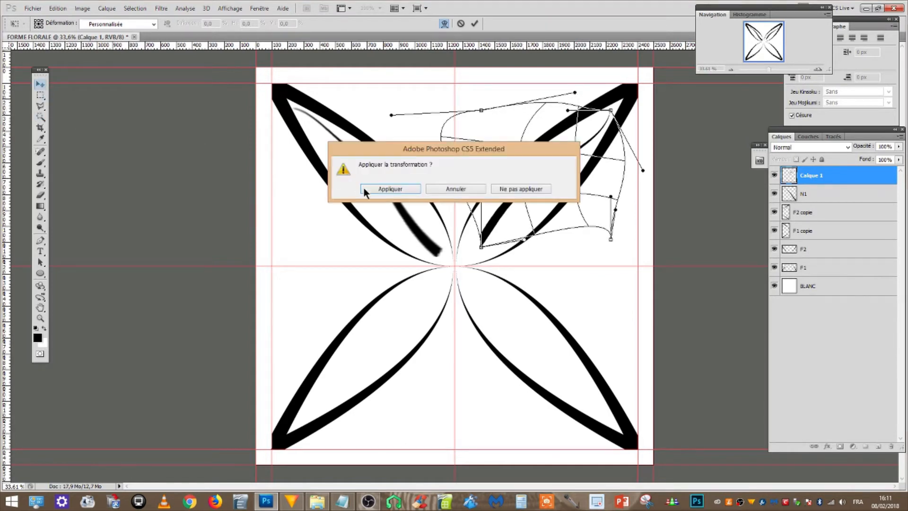
click(376, 188)
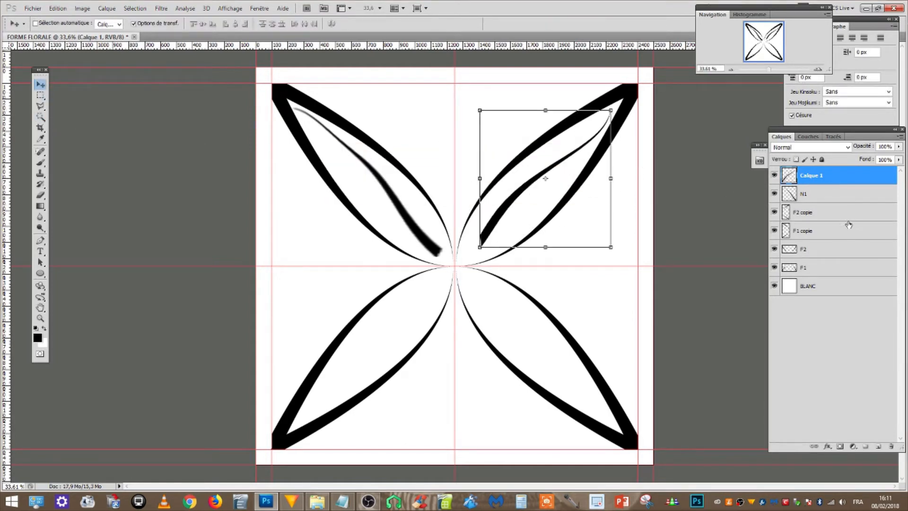
Rename the upper-right vein's layer N2
double_click(815, 176)
text(N2)
key(Return)
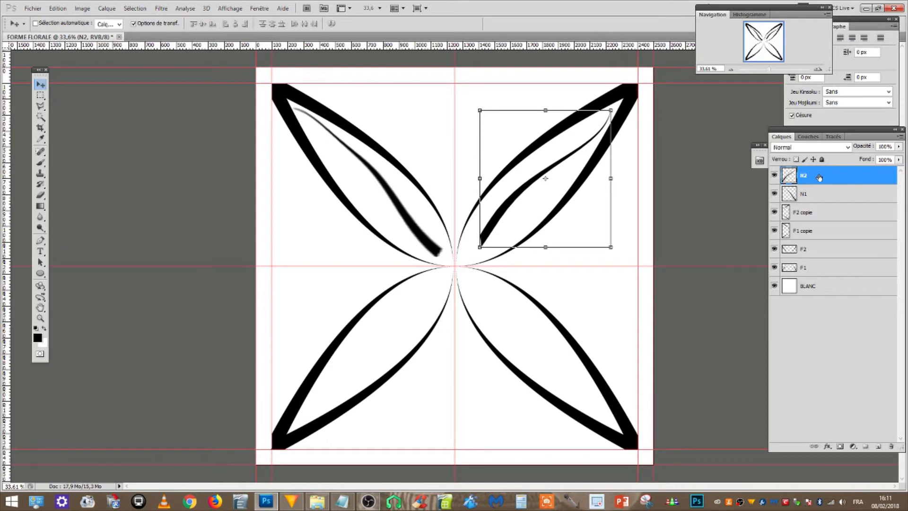
Duplicate the N2 layer and name the copy N3
drag(825, 178, 879, 446)
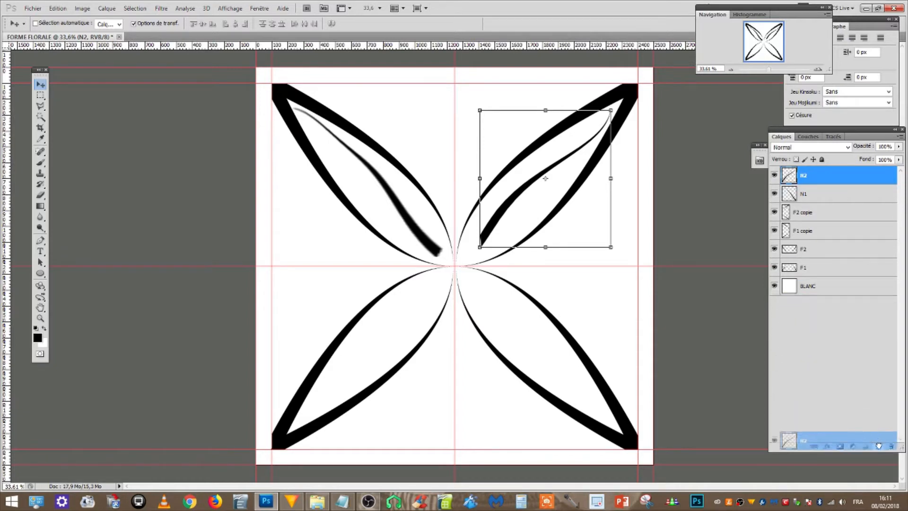
double_click(811, 176)
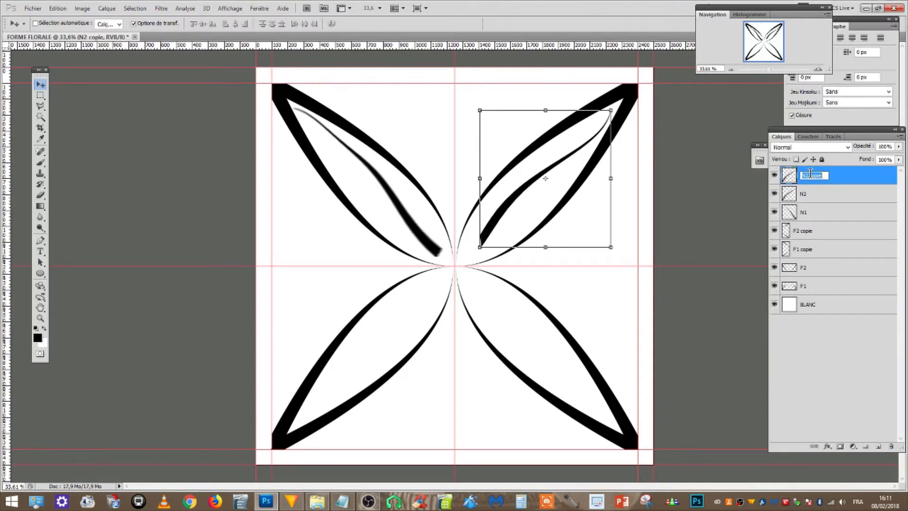
text(N3)
key(Return)
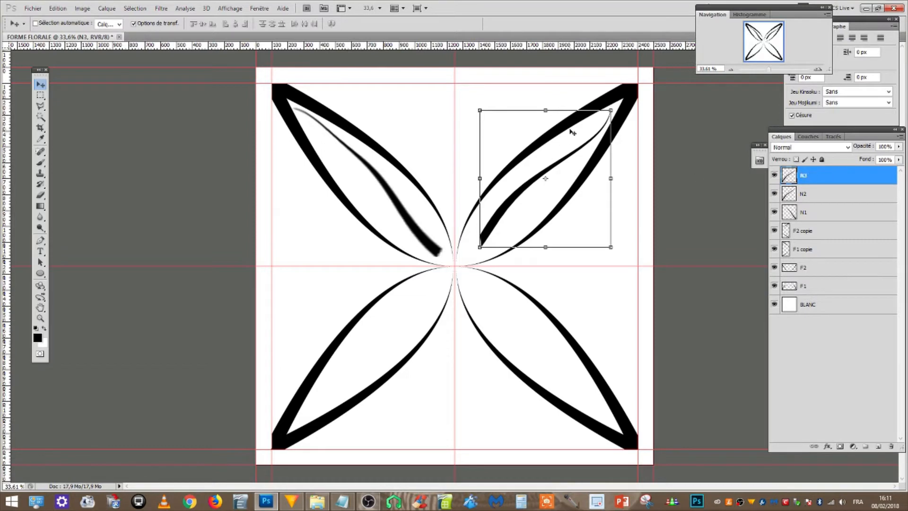
Fit the N3 vein into the lower-left petal, rotated about -179.7° and scaled to about 74.55%, and apply the transformation
drag(573, 133, 427, 280)
click(473, 254)
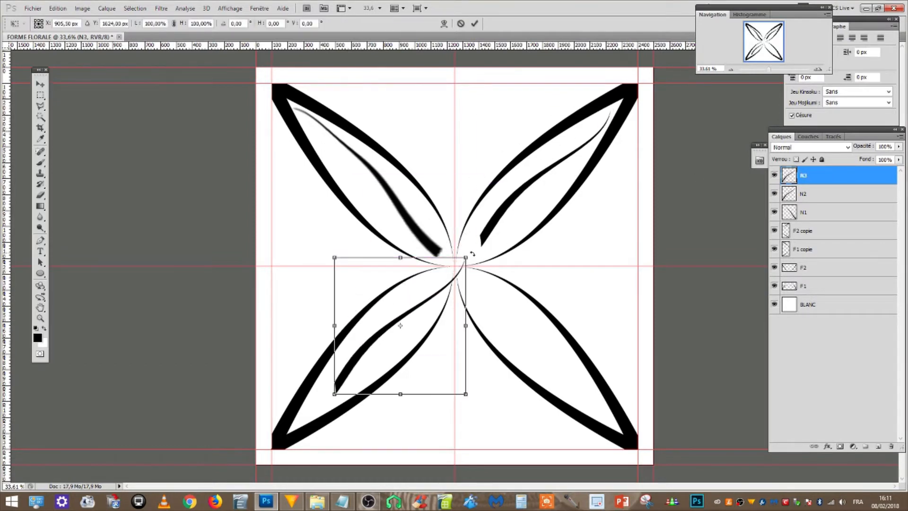
drag(473, 254, 319, 410)
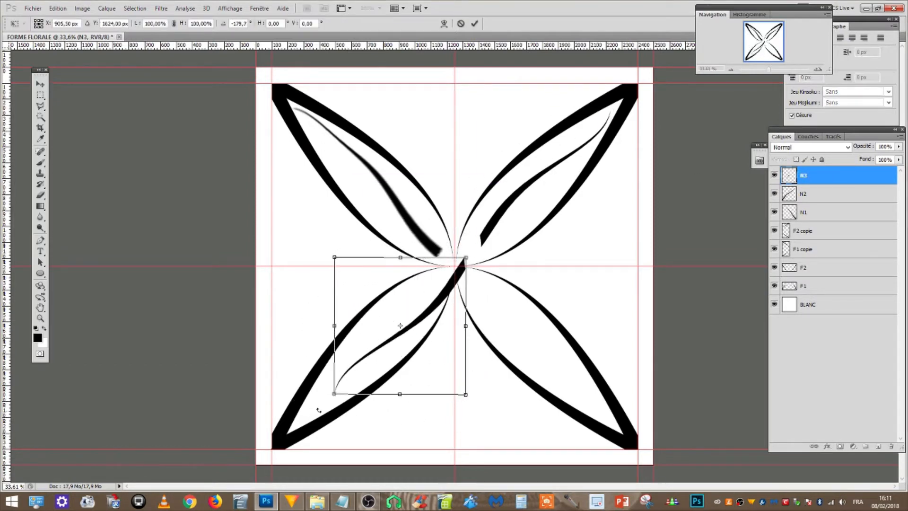
drag(388, 368, 369, 382)
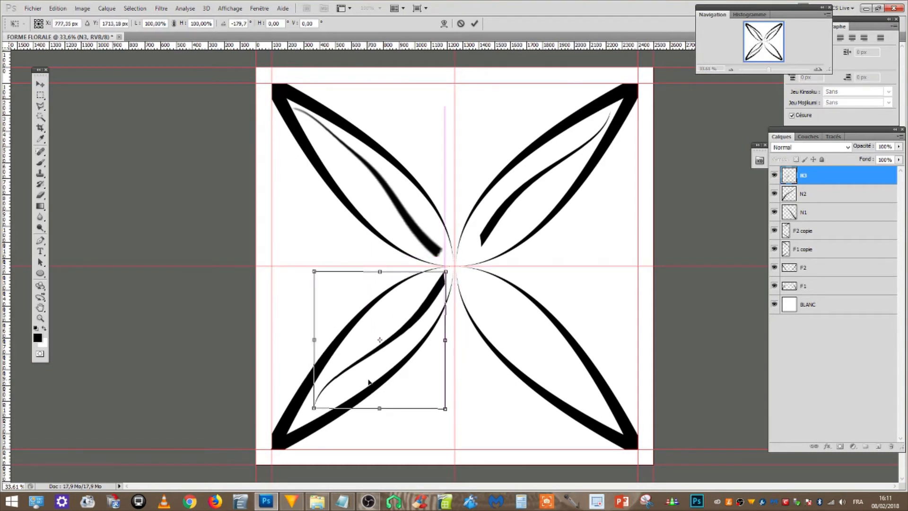
drag(312, 410, 344, 373)
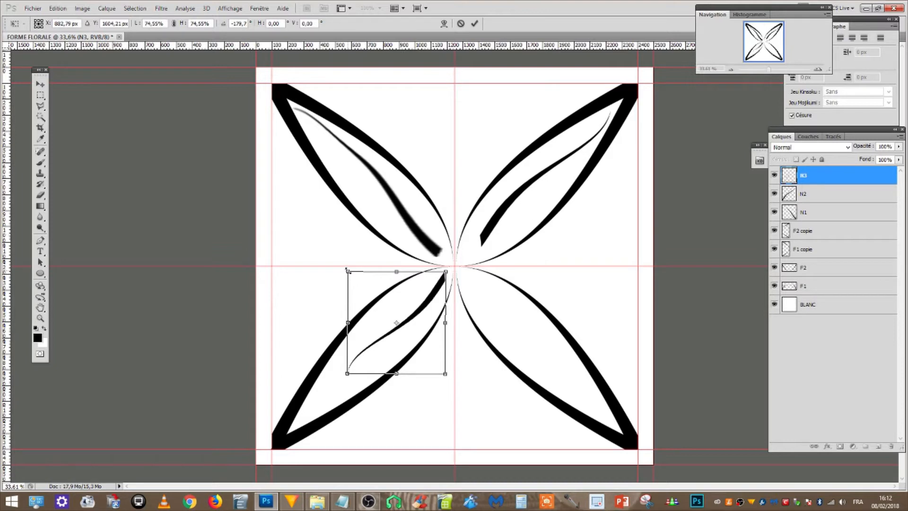
click(40, 84)
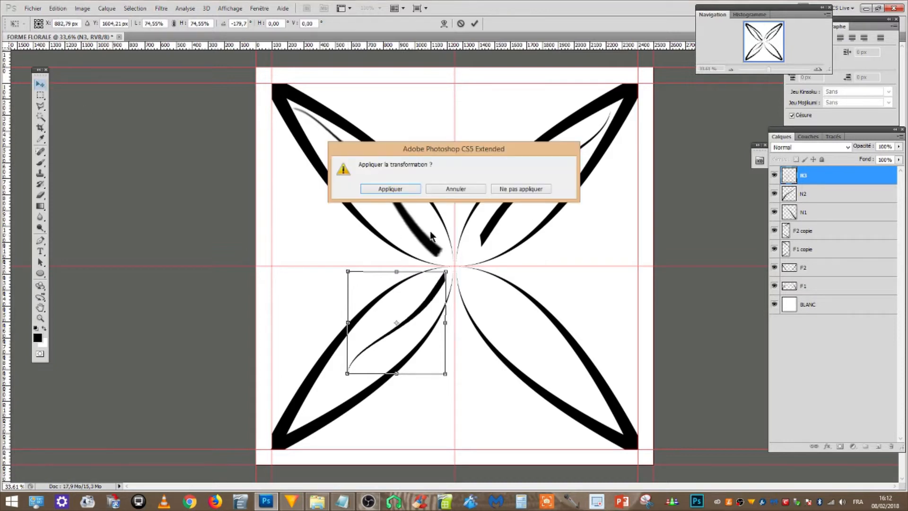
click(388, 190)
Duplicate the N3 layer and name the copy N4
drag(811, 176, 878, 446)
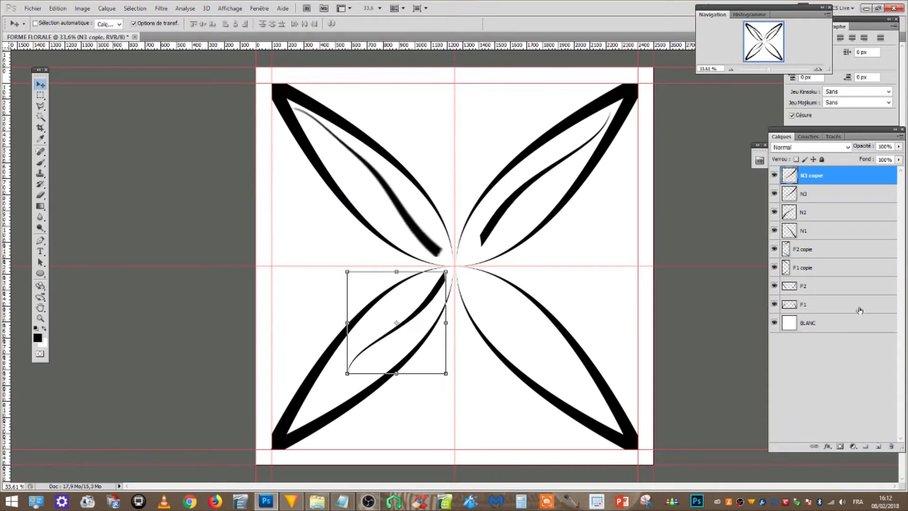
double_click(809, 176)
text(N4)
key(Return)
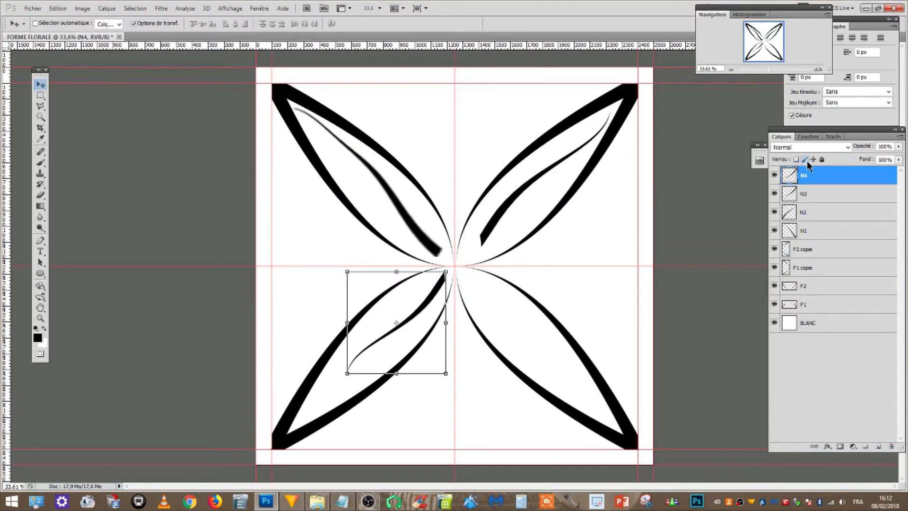
Fit the N4 vein into the lower-right petal, rotated about -89.73° and scaled to about 104.33%, and apply the transformation
drag(424, 293, 484, 288)
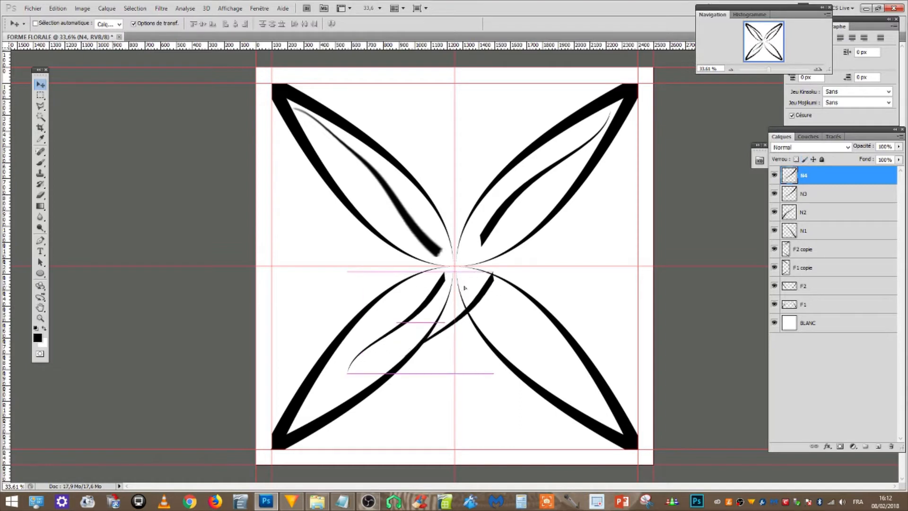
drag(402, 260, 400, 353)
drag(484, 337, 532, 350)
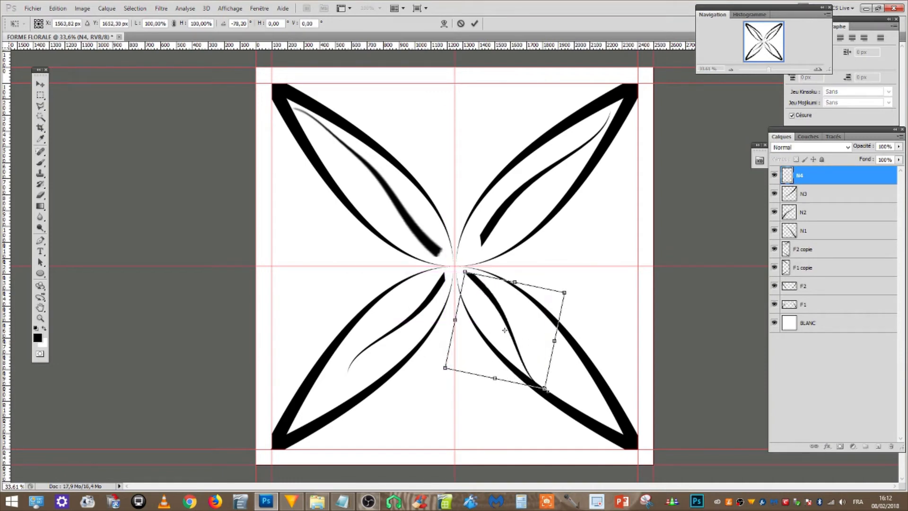
drag(546, 388, 570, 402)
drag(545, 339, 554, 342)
click(40, 84)
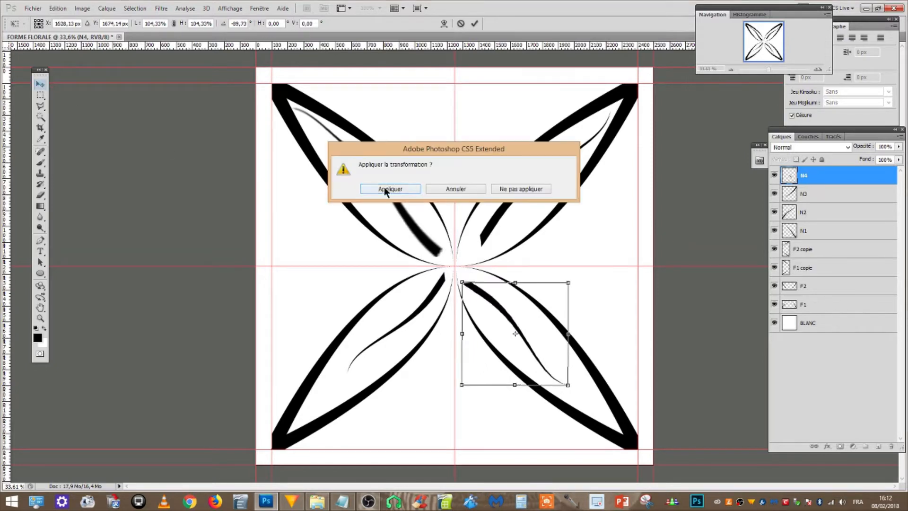
click(389, 189)
Warp the N4 vein so its thin end extends towards the petal's outer tip and its thick end curves at the centre; apply it
click(58, 8)
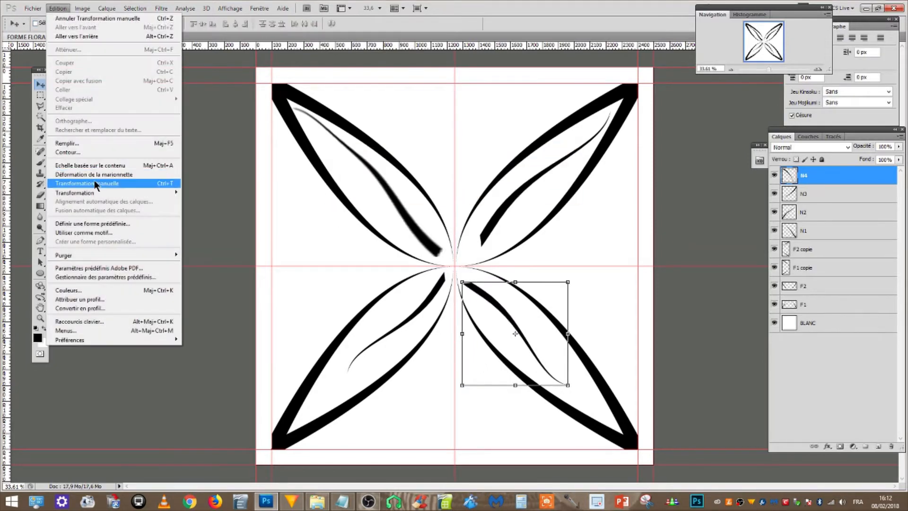
mouse_move(97, 193)
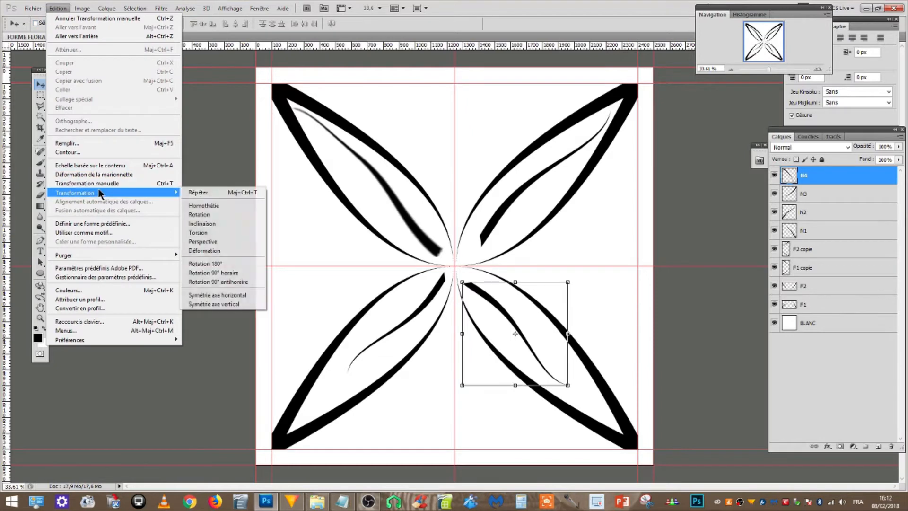
click(232, 256)
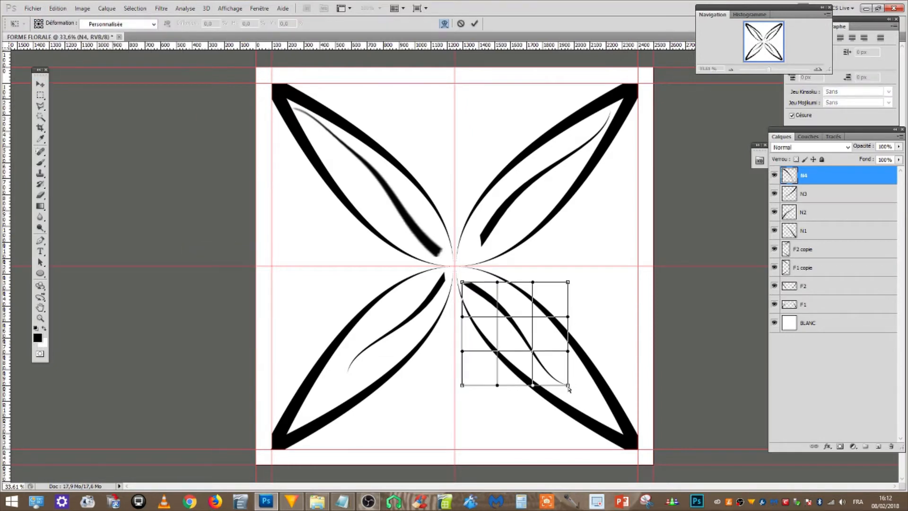
drag(568, 385, 604, 410)
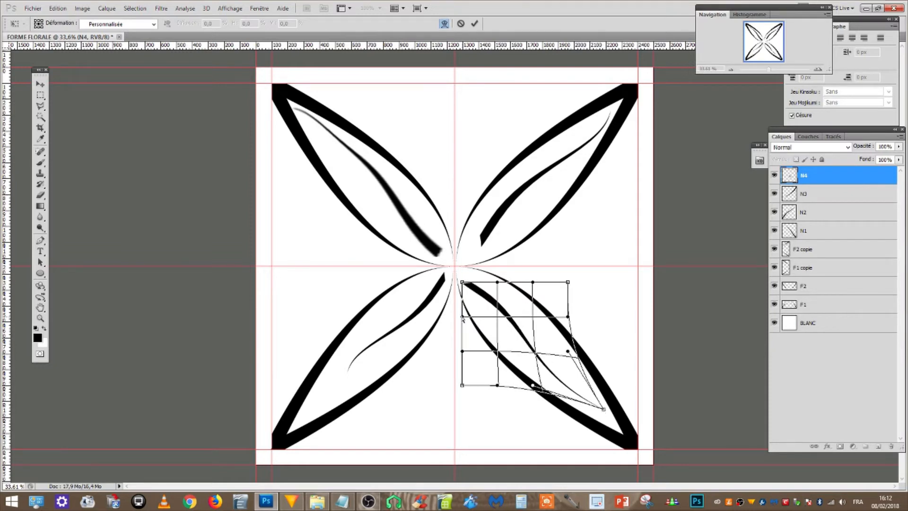
drag(463, 319, 473, 290)
click(39, 85)
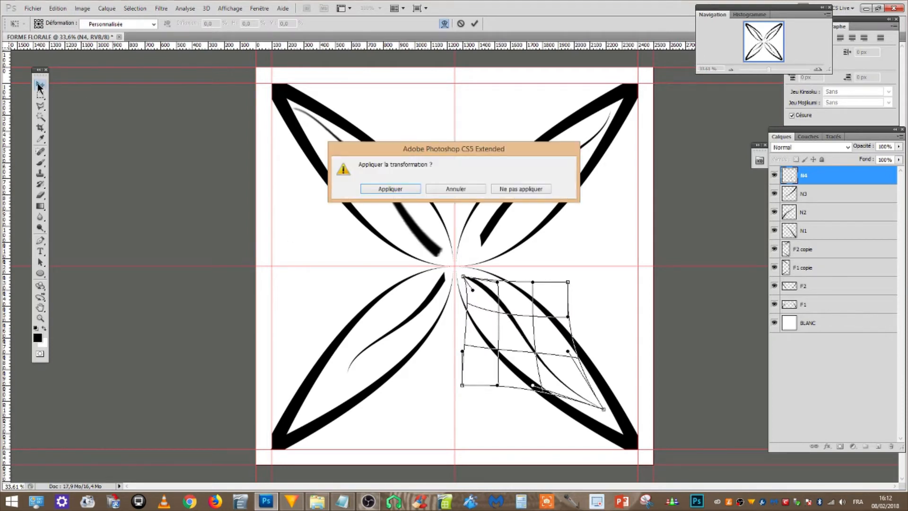
click(393, 190)
Delete the N1 layer holding the blurry vein in the upper-left petal
click(824, 347)
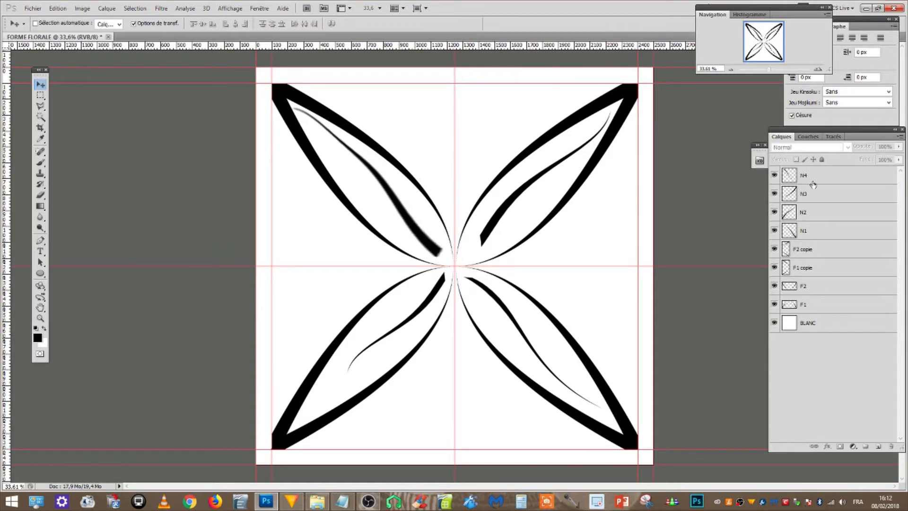
click(775, 232)
click(775, 231)
click(819, 232)
key(Delete)
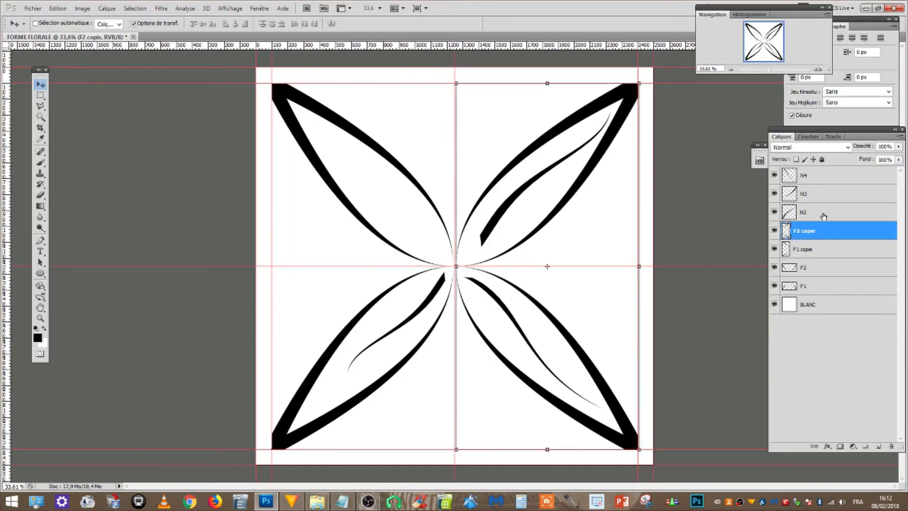
Duplicate the N2 layer, name the copy N1, and place it directly below N2 in the layer order
click(831, 213)
mouse_move(832, 213)
mouse_down()
mouse_move(832, 291)
mouse_move(879, 445)
mouse_up()
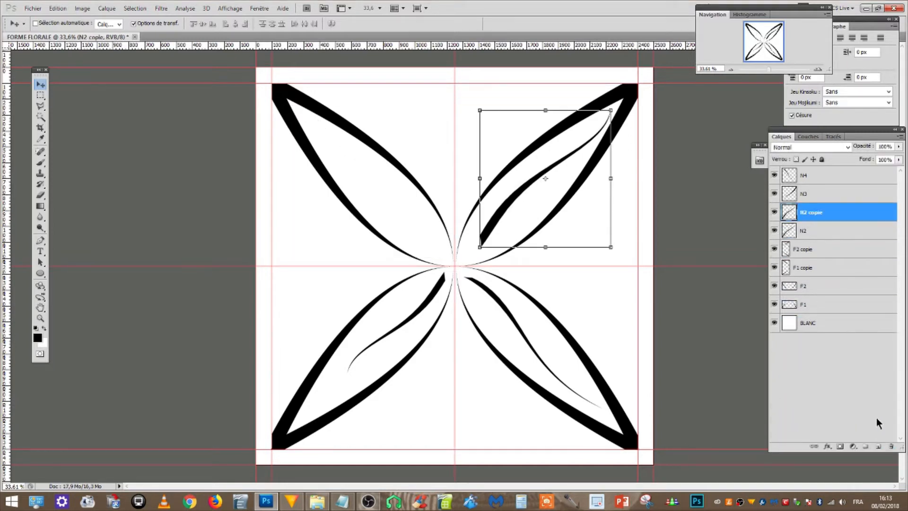
double_click(810, 212)
text(N1)
key(Return)
drag(812, 214, 814, 241)
Fit the new N1 vein into the upper-left petal, rotated about -92.58°, and apply the transformation
drag(580, 145, 458, 139)
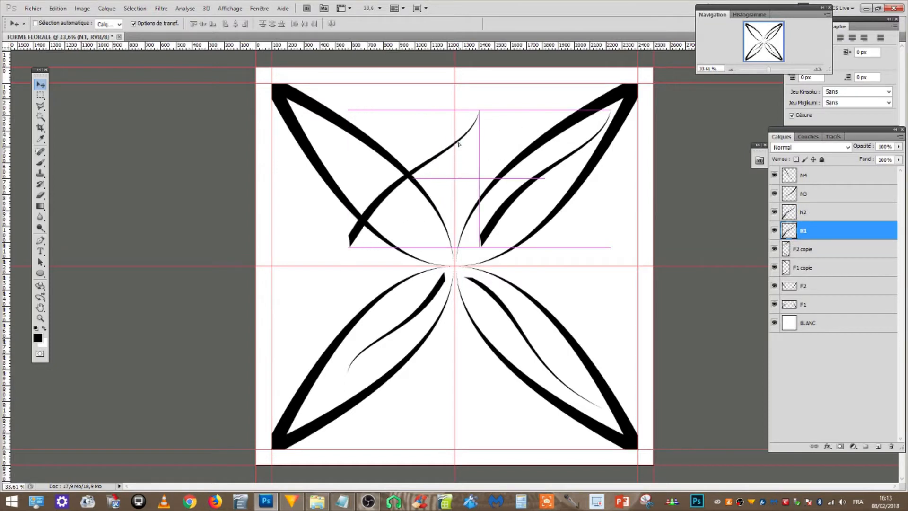
mouse_move(487, 112)
mouse_down()
mouse_move(426, 82)
mouse_move(322, 96)
mouse_up()
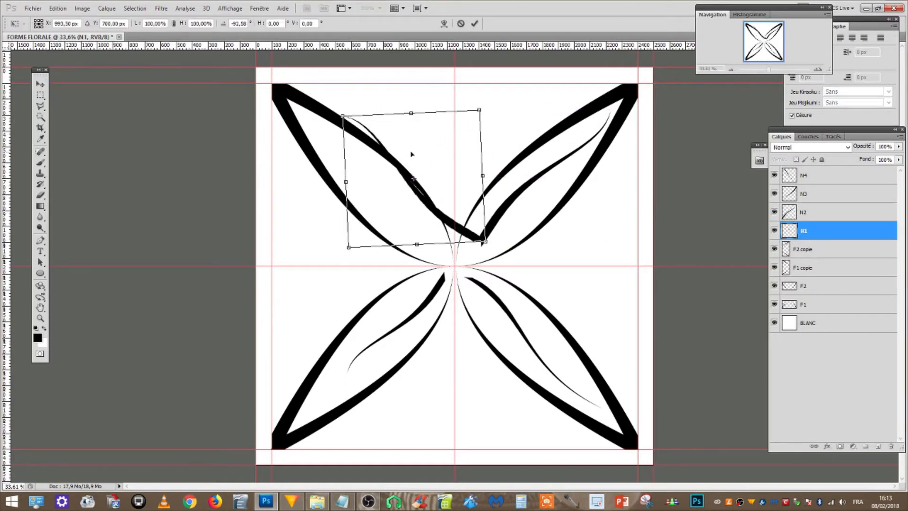
drag(413, 156, 375, 161)
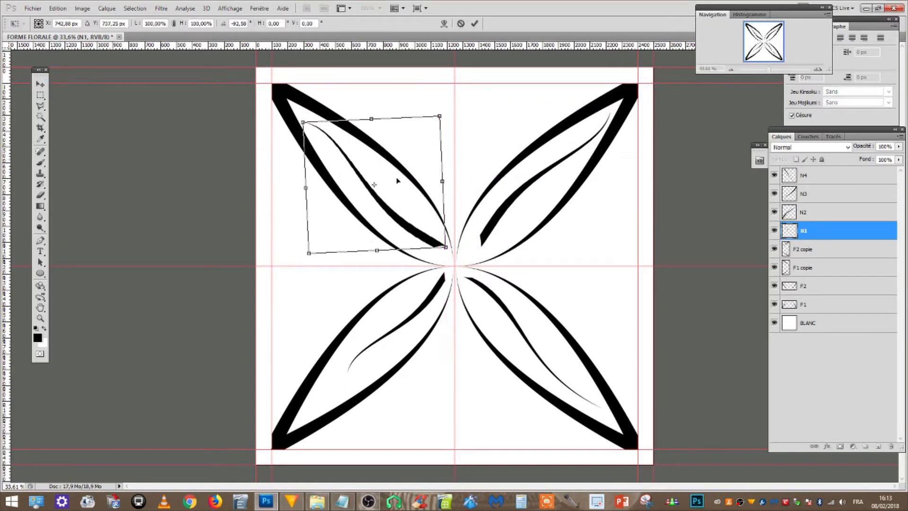
click(40, 85)
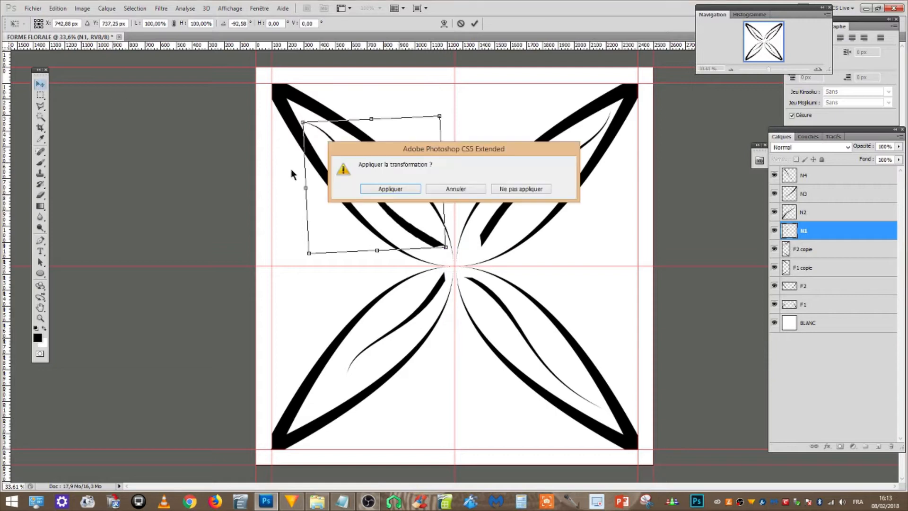
click(383, 184)
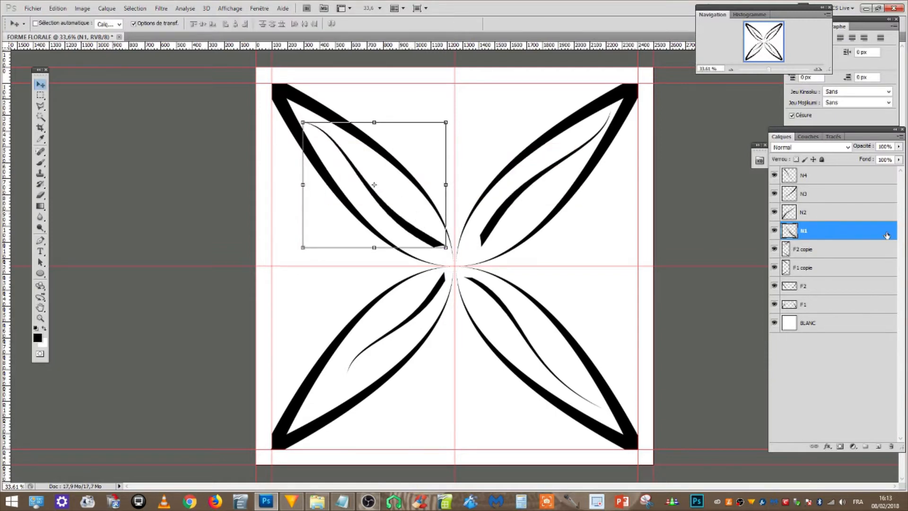
Add a gradient overlay to the N1 layer using the Argent preset, and collapse the layer's effects list
double_click(887, 235)
drag(610, 44, 754, 13)
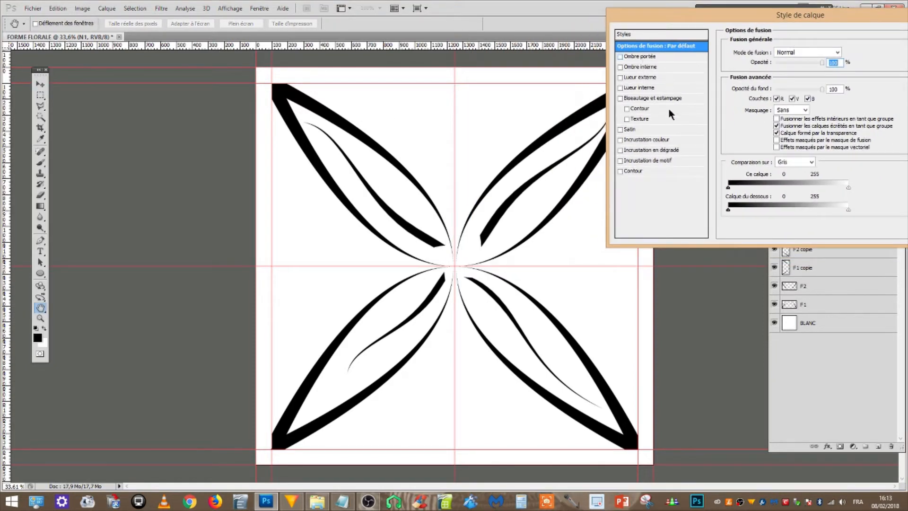
click(676, 150)
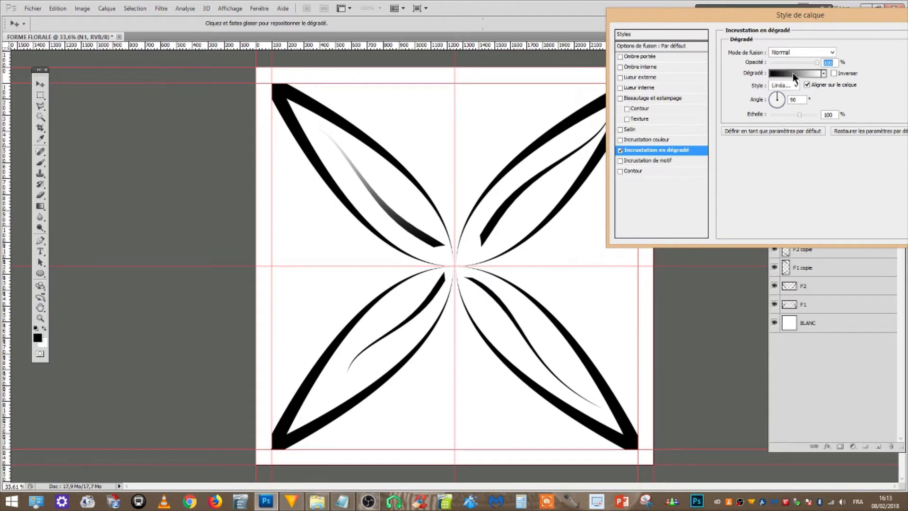
click(793, 73)
click(685, 65)
click(667, 62)
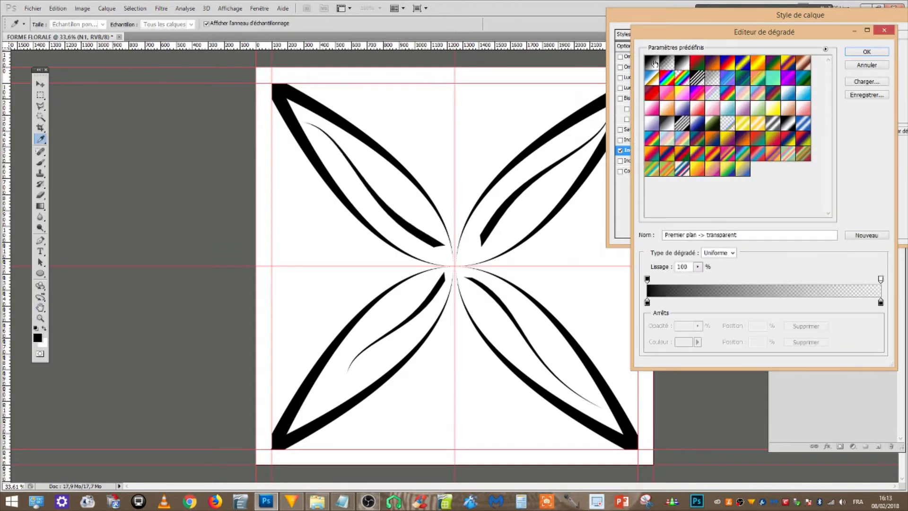
click(652, 63)
click(771, 124)
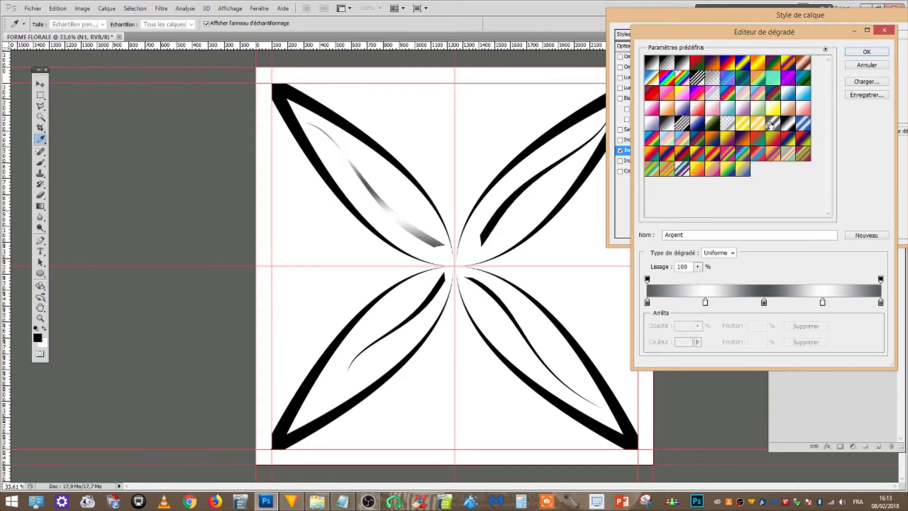
click(859, 50)
drag(871, 16, 717, 19)
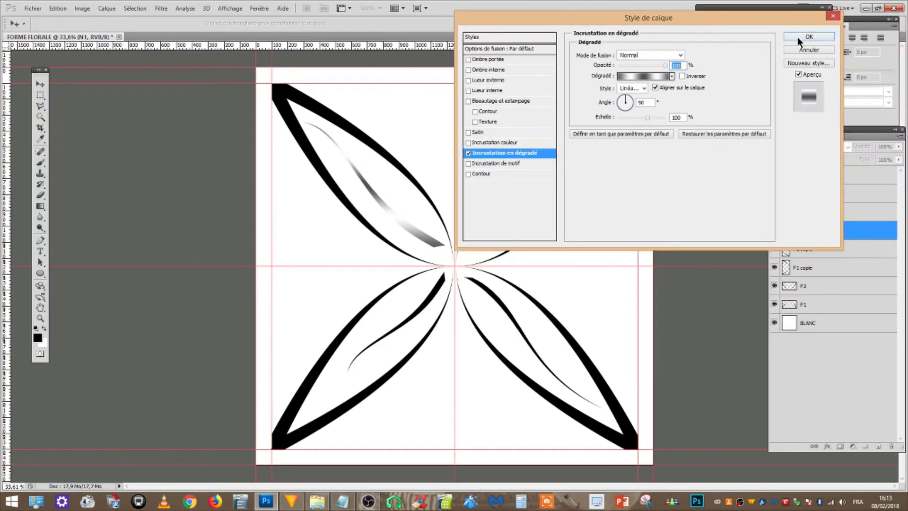
click(798, 37)
click(895, 230)
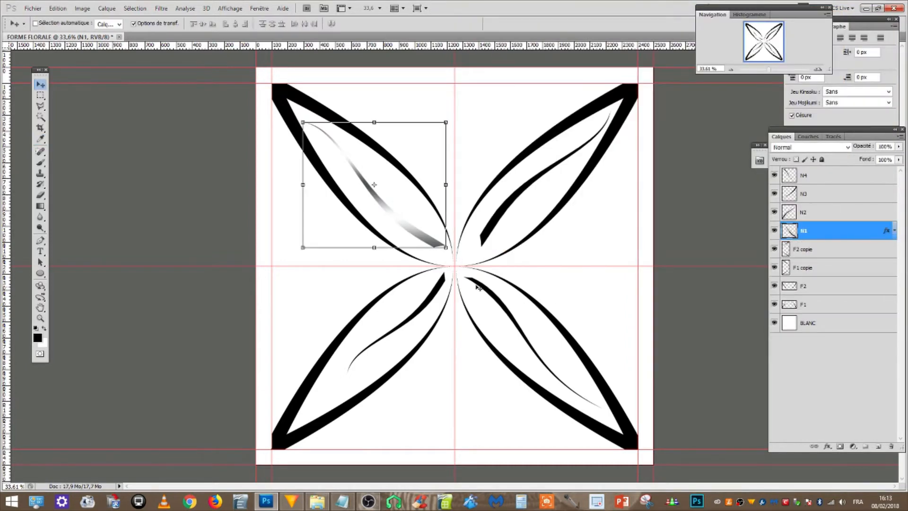
Hide and reshow the F1 copie, N2, N3 and N4 layers one at a time to identify which shape each holds
click(775, 267)
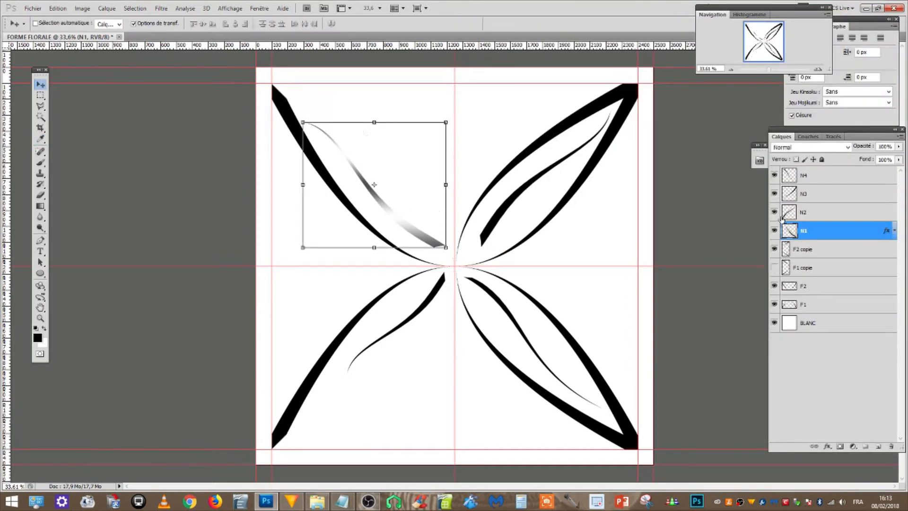
click(775, 268)
click(775, 212)
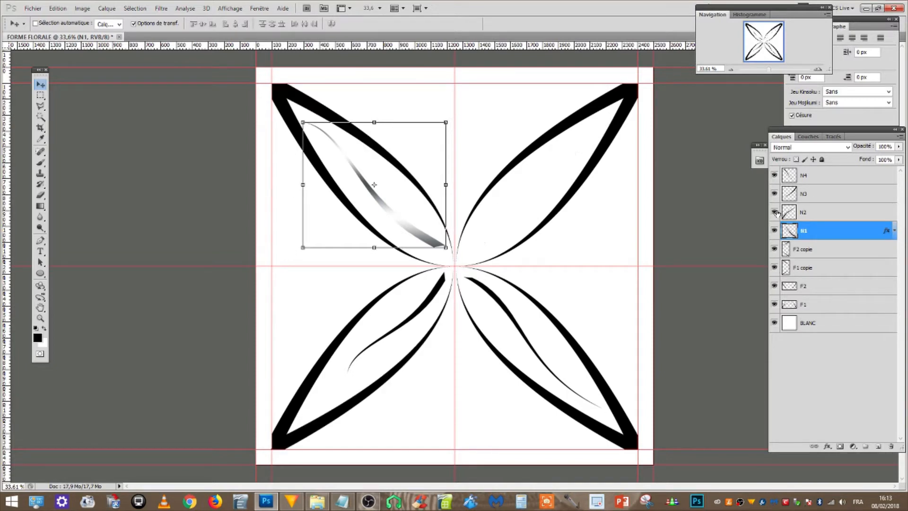
click(775, 213)
click(775, 194)
click(775, 194)
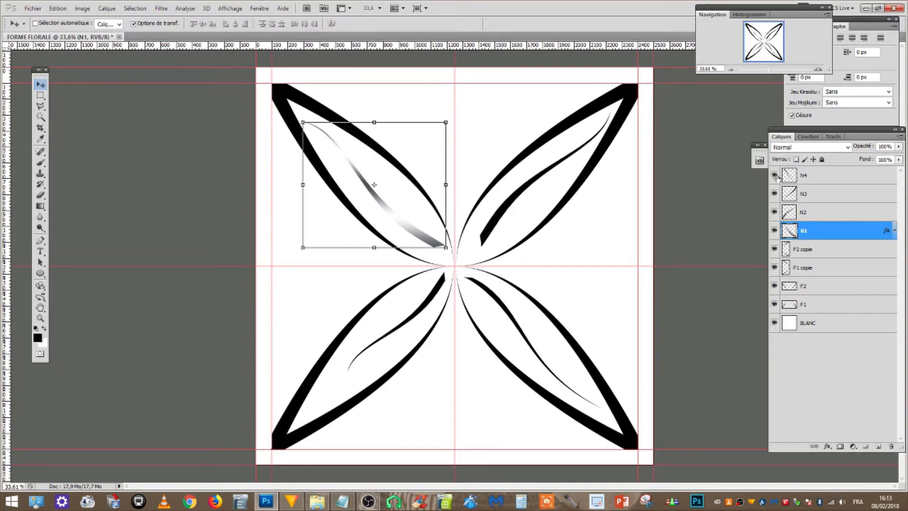
click(775, 176)
click(775, 175)
Add a gradient overlay to the N4 layer using the Rayures légères preset, and collapse the layer's effects list
click(863, 182)
double_click(884, 180)
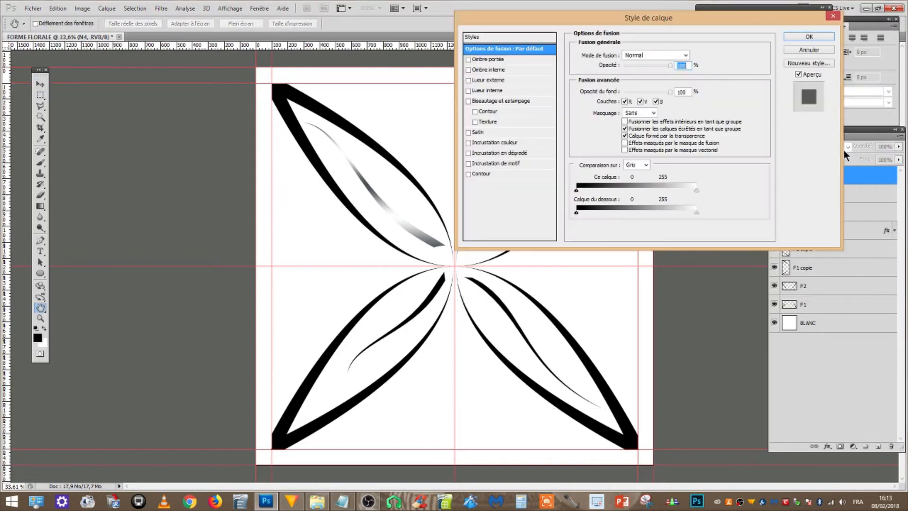
click(531, 142)
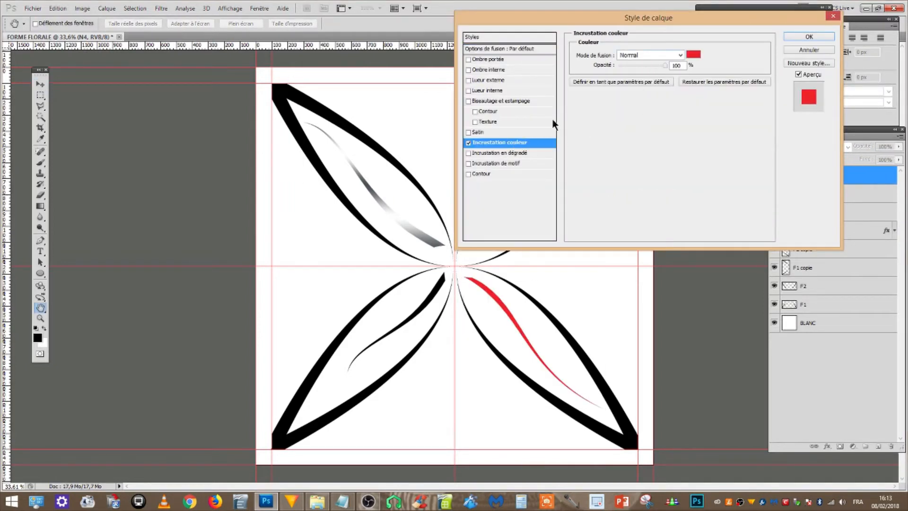
click(469, 144)
click(467, 154)
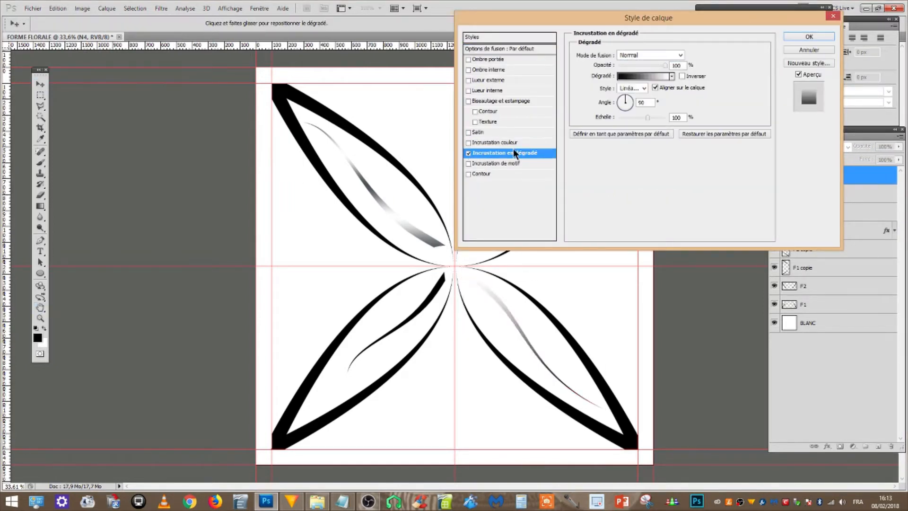
click(649, 77)
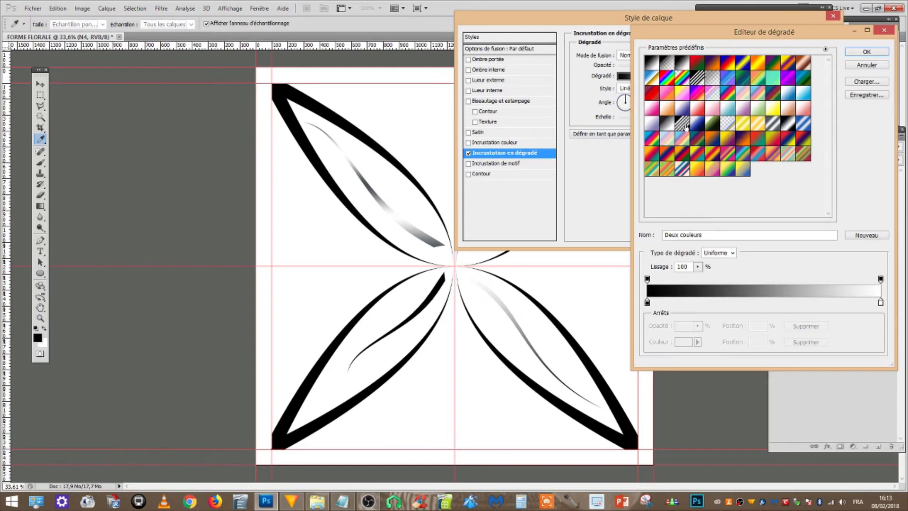
click(686, 125)
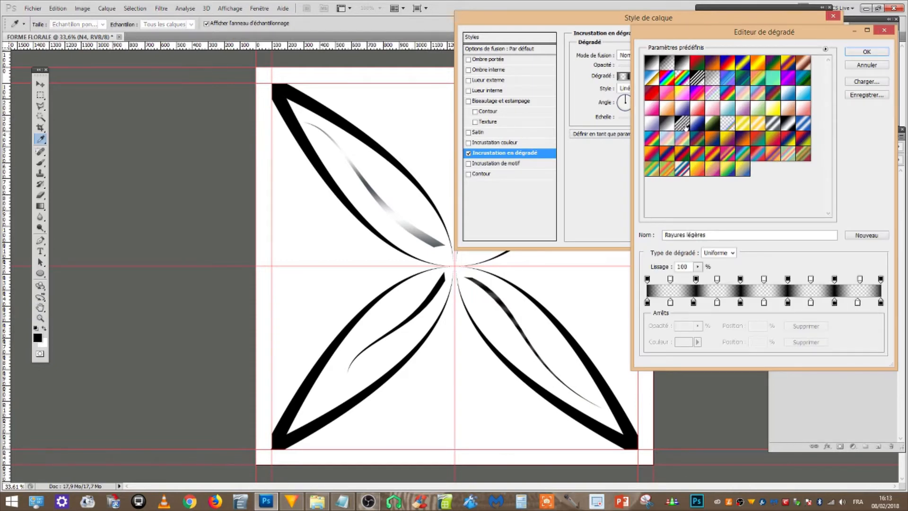
click(859, 51)
click(820, 37)
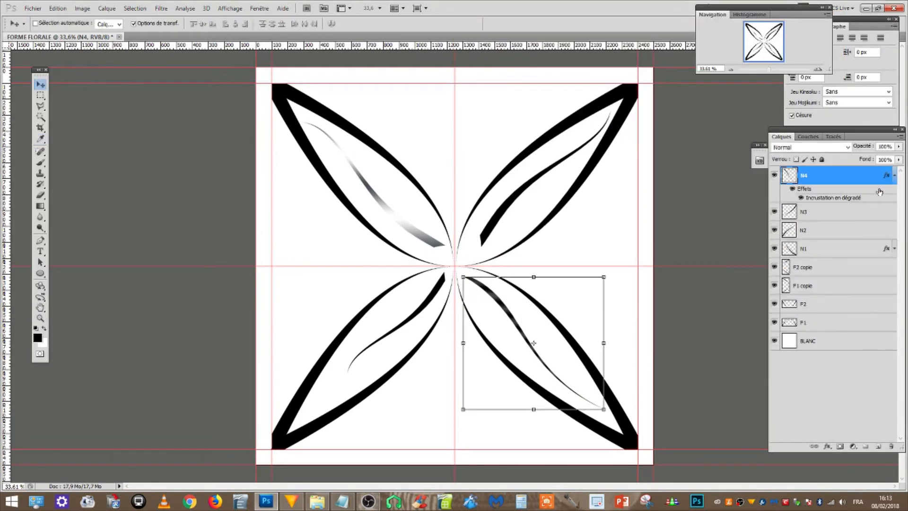
click(894, 176)
click(895, 176)
click(893, 176)
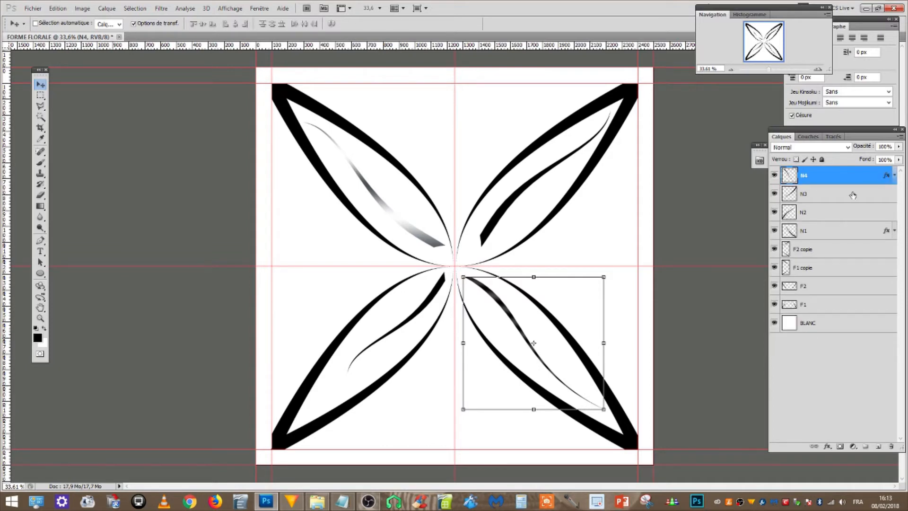
Add a new layer above N4 and set up the Brush tool with the speckled round 100 px tip at a size of 130 px
click(879, 447)
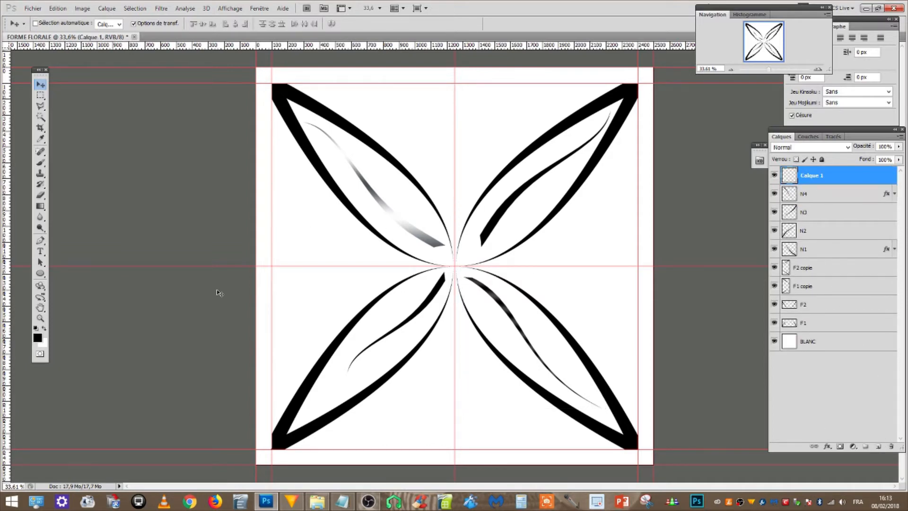
scroll(217, 293, up, 5)
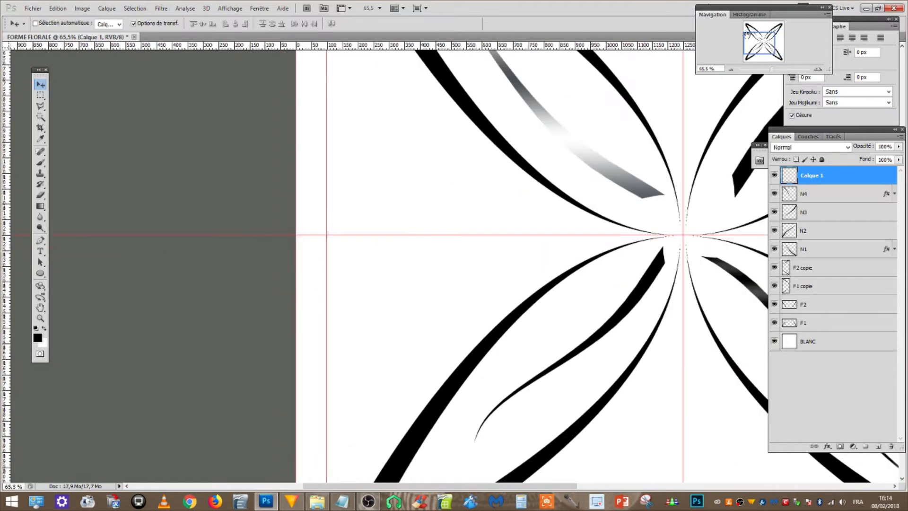
drag(755, 42, 763, 43)
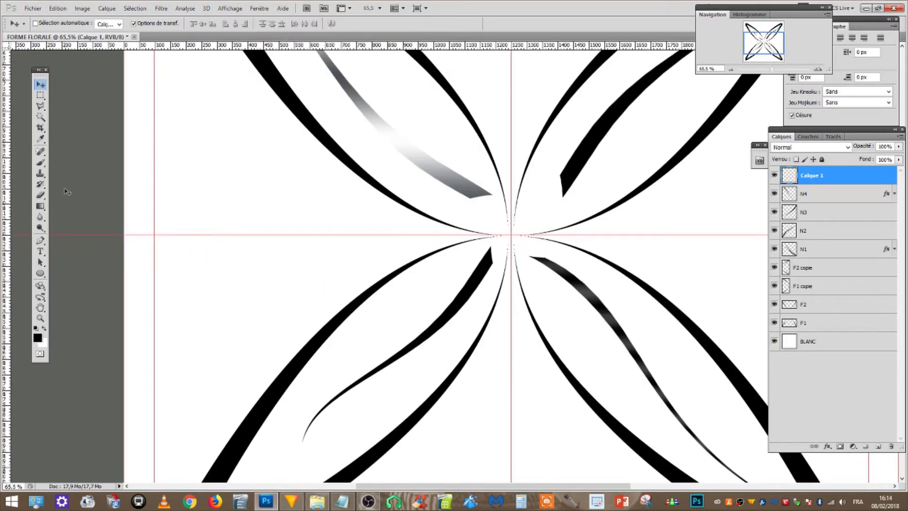
click(43, 163)
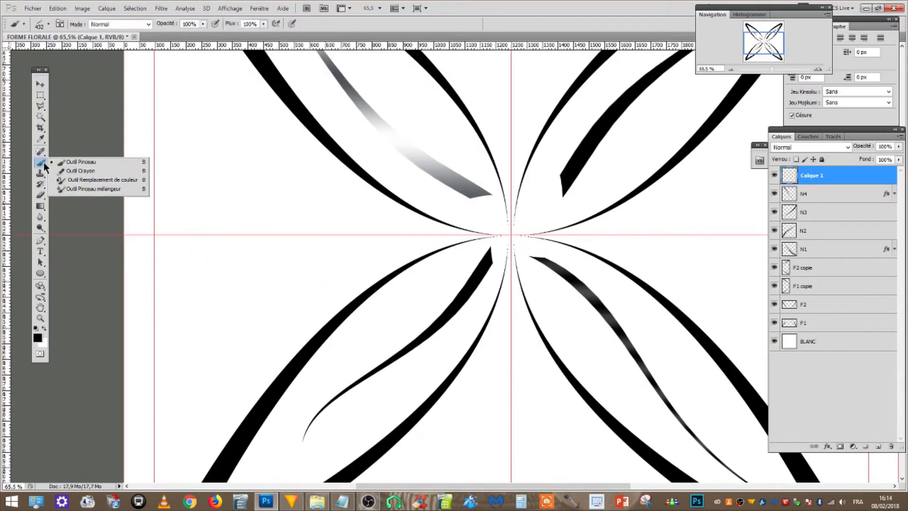
click(101, 160)
click(48, 26)
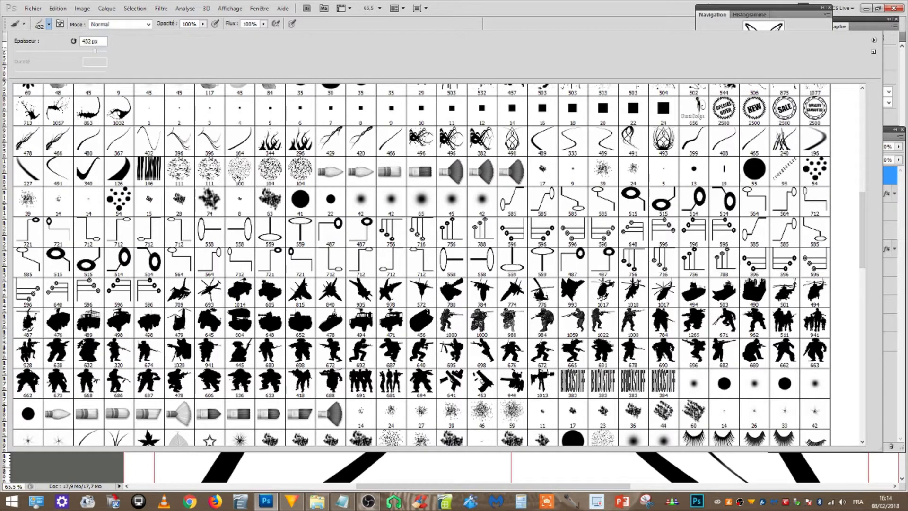
mouse_move(863, 207)
mouse_down()
mouse_move(867, 282)
mouse_move(854, 354)
mouse_up()
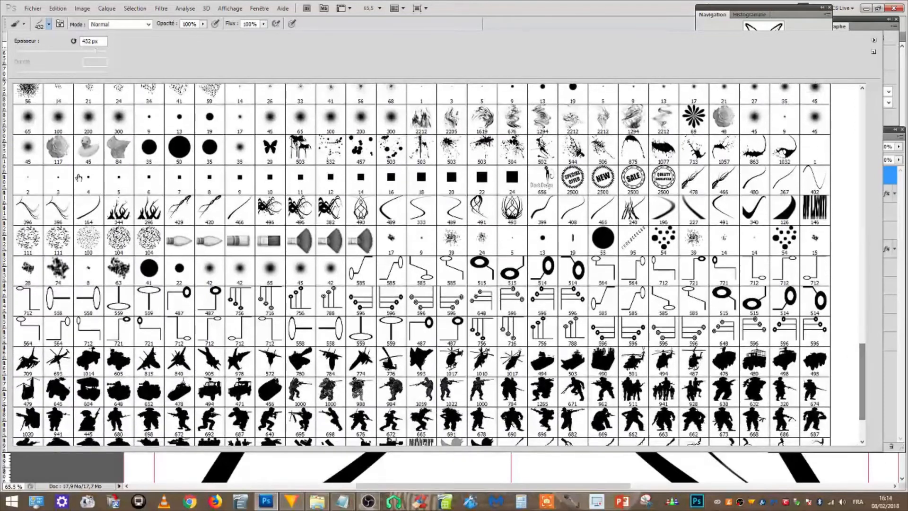
click(91, 241)
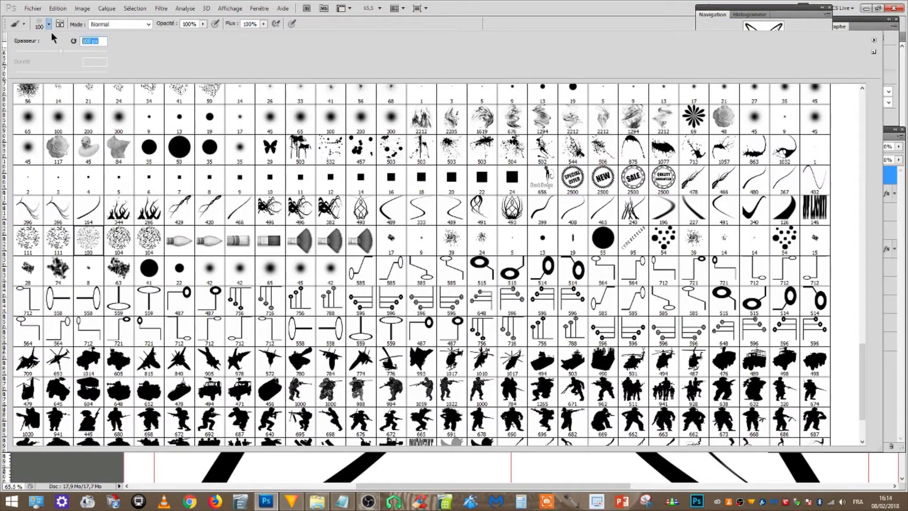
text(130)
click(49, 24)
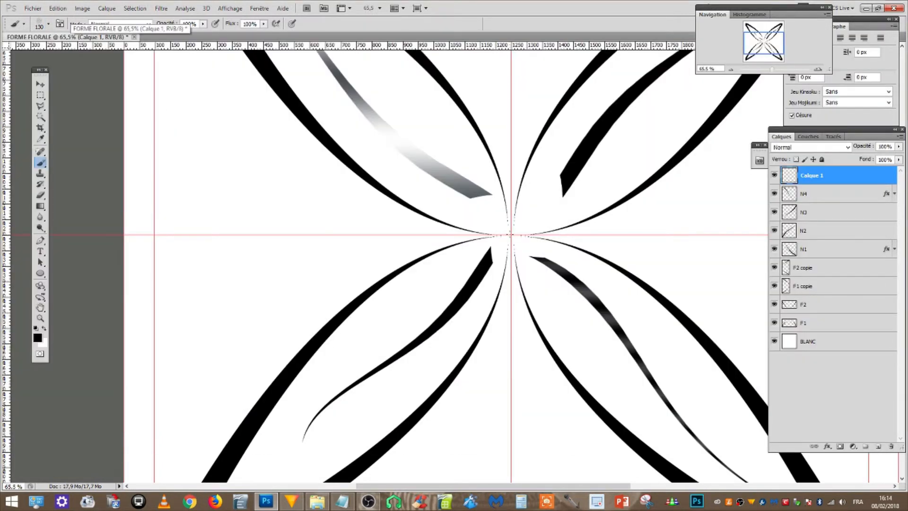
Stamp the speckled brush three times on the same spot at the centre where the petals meet
click(511, 235)
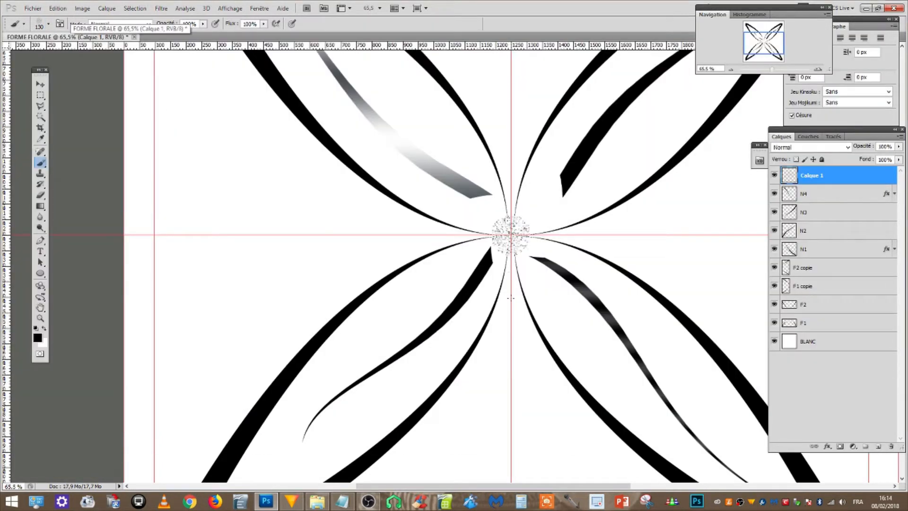
key(ctrl+0)
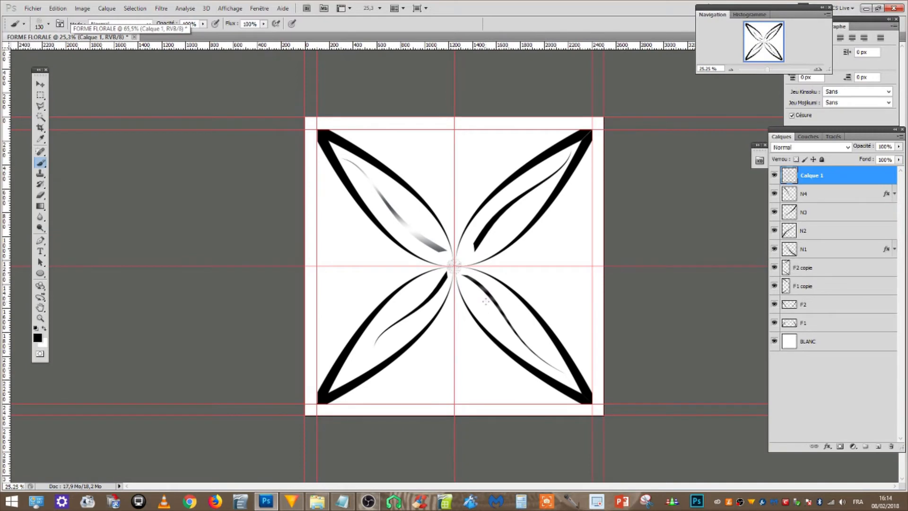
scroll(467, 290, up, 4)
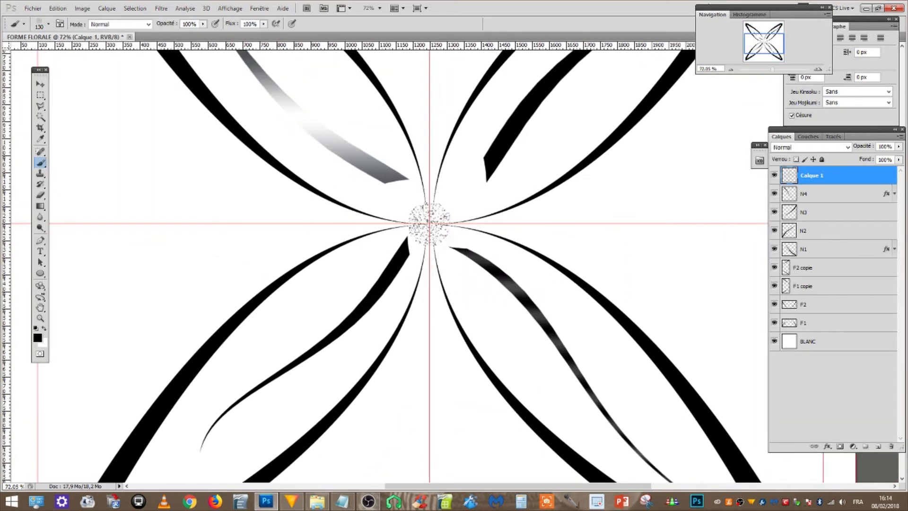
click(429, 222)
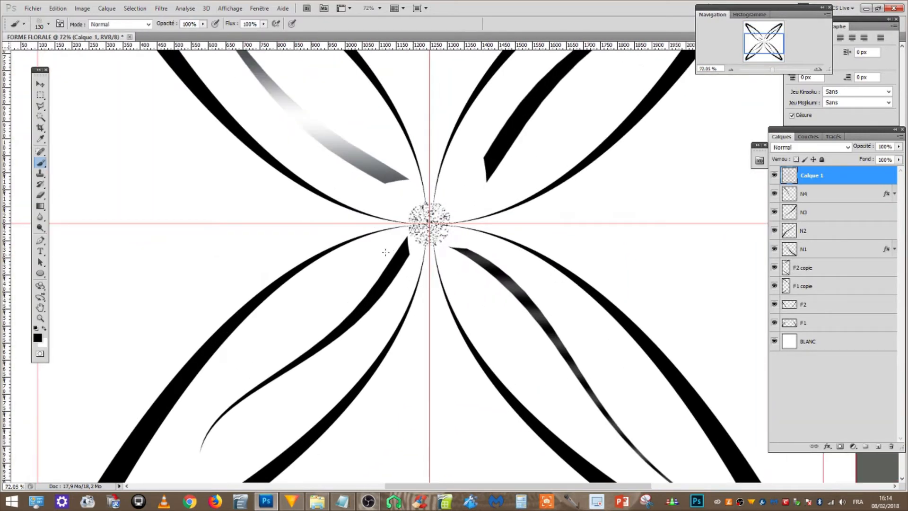
click(430, 222)
scroll(237, 259, down, 4)
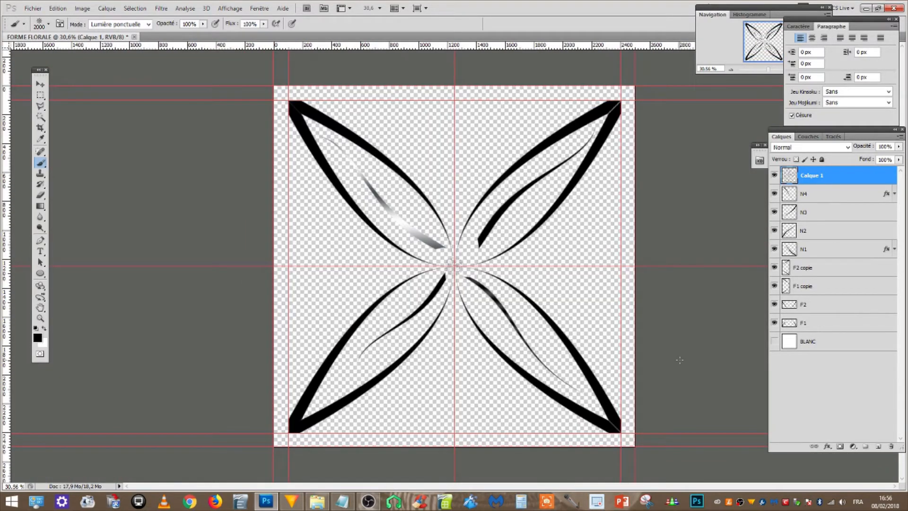
Hide the white BLANC layer and define the floral shape as a brush preset named FORME FLORALE
click(775, 342)
click(59, 9)
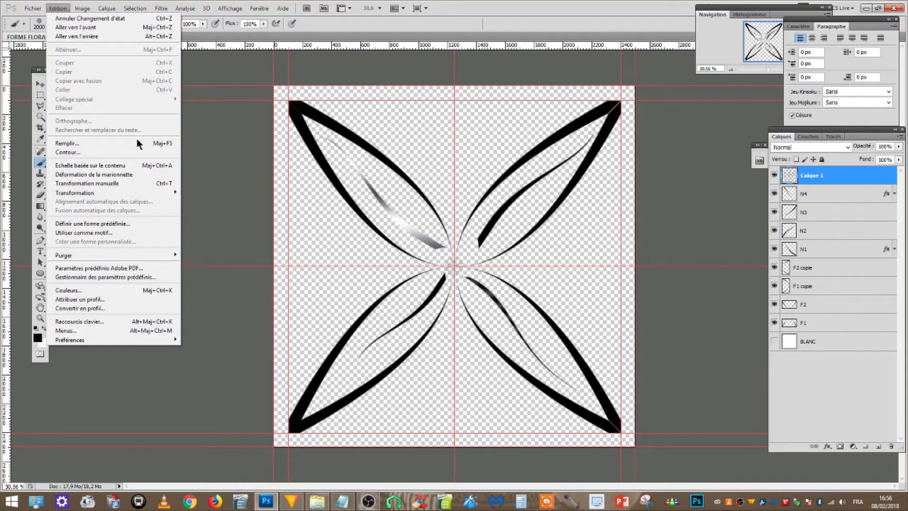
click(146, 222)
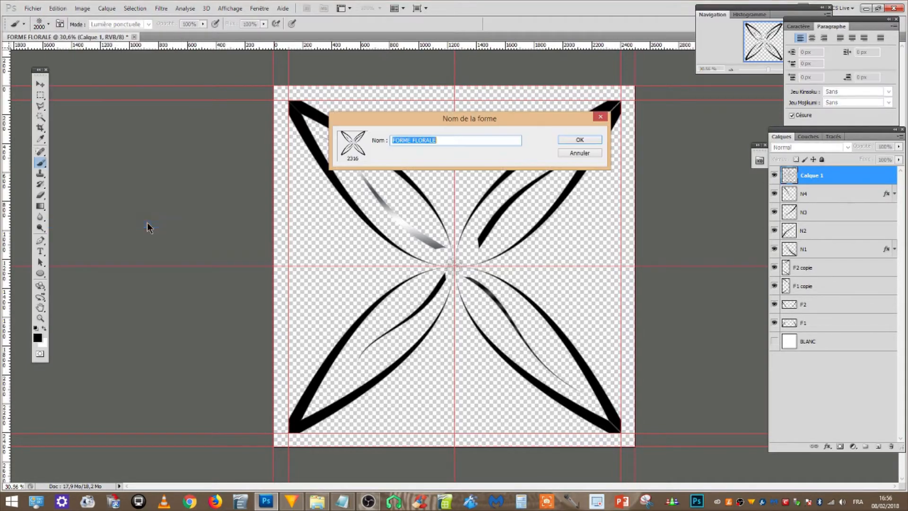
click(446, 140)
click(569, 142)
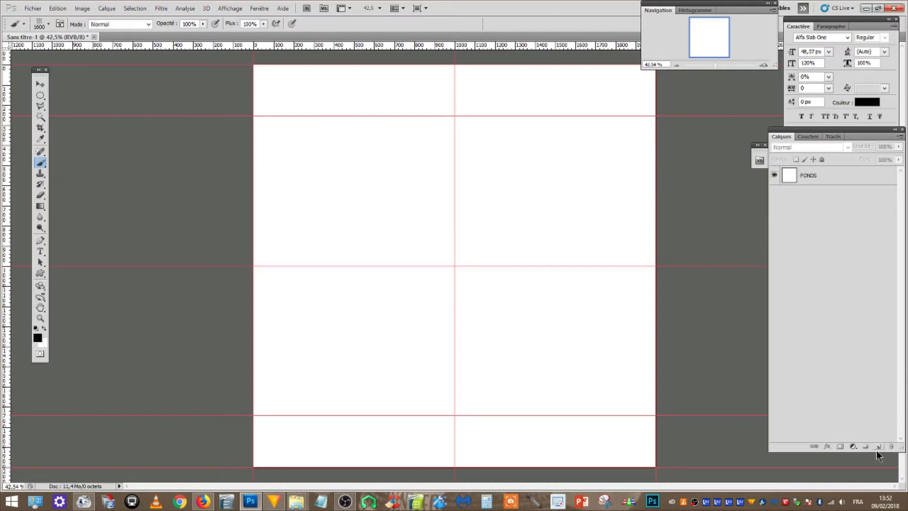
Add a new layer in the blank Sans titre-1 document and stamp the 2316 px floral brush at 1700 px on the guides' central intersection
click(877, 446)
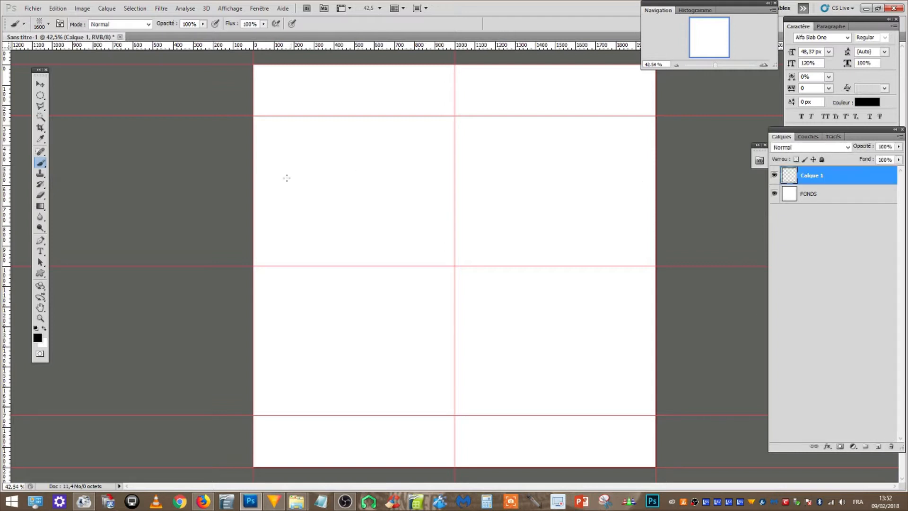
right_click(43, 164)
click(67, 163)
click(49, 25)
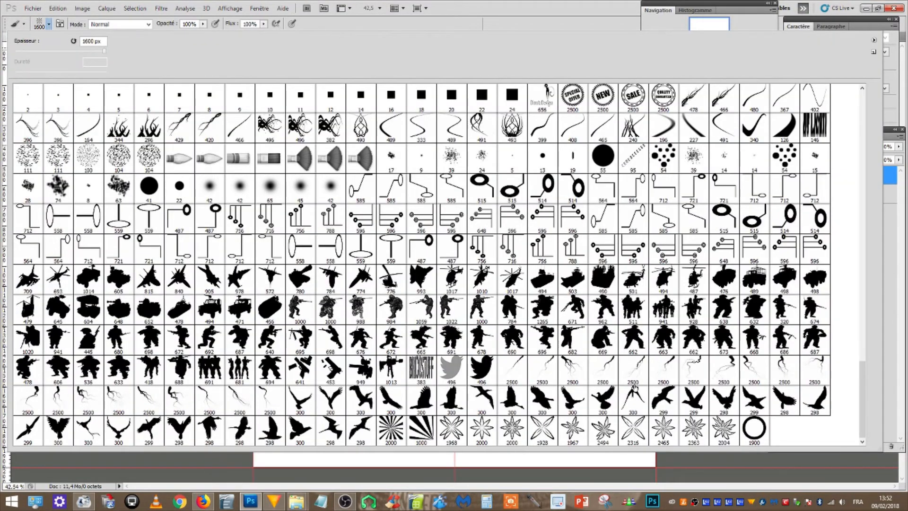
click(636, 431)
double_click(103, 41)
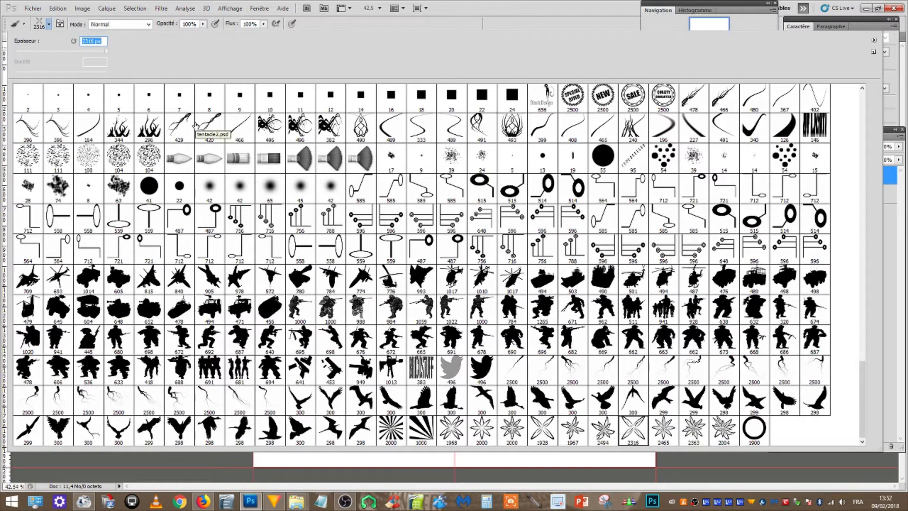
text(1700)
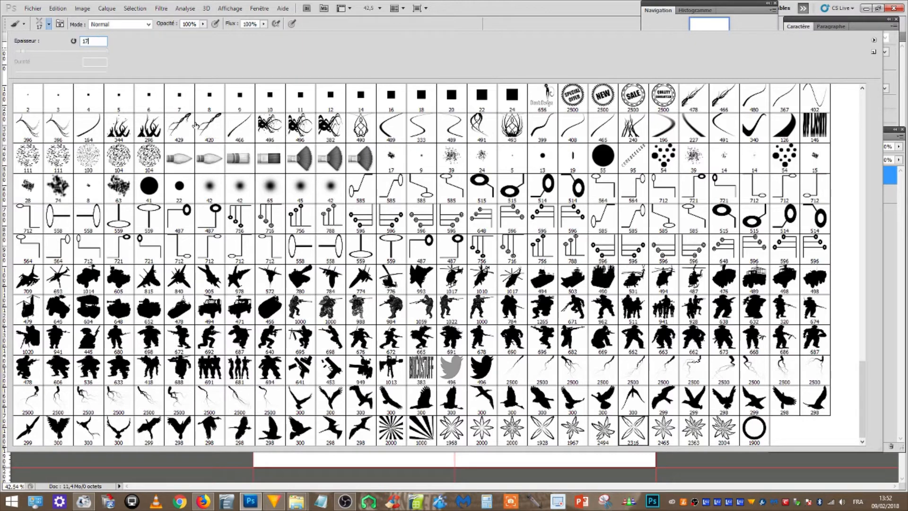
click(48, 24)
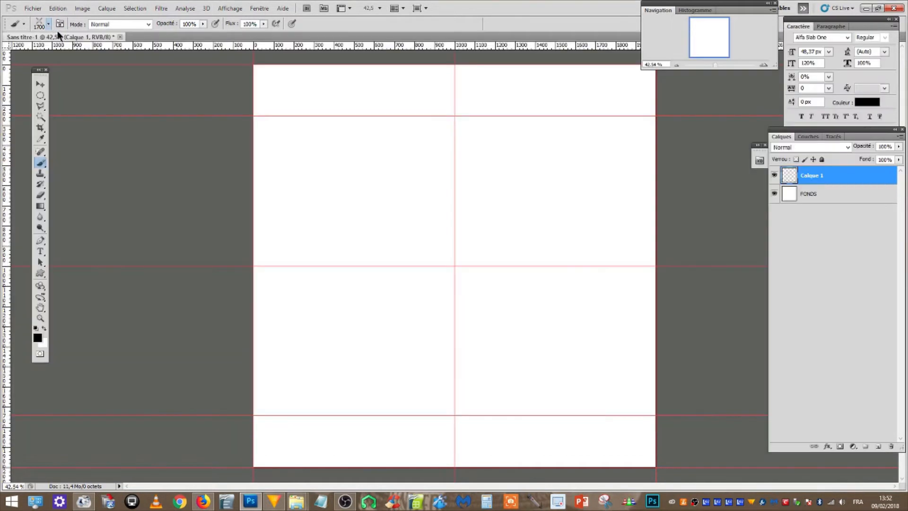
click(455, 266)
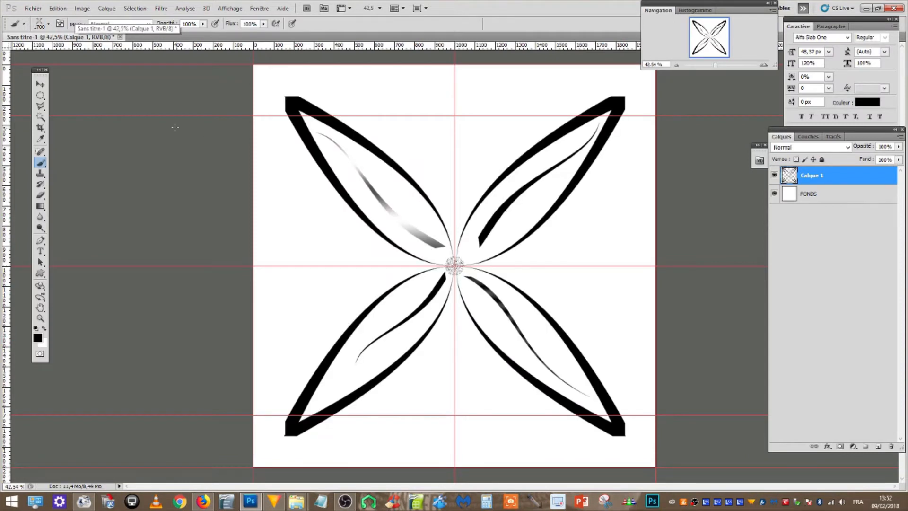
Switch to the Move tool and rename the stamped flower's layer as 1
click(40, 85)
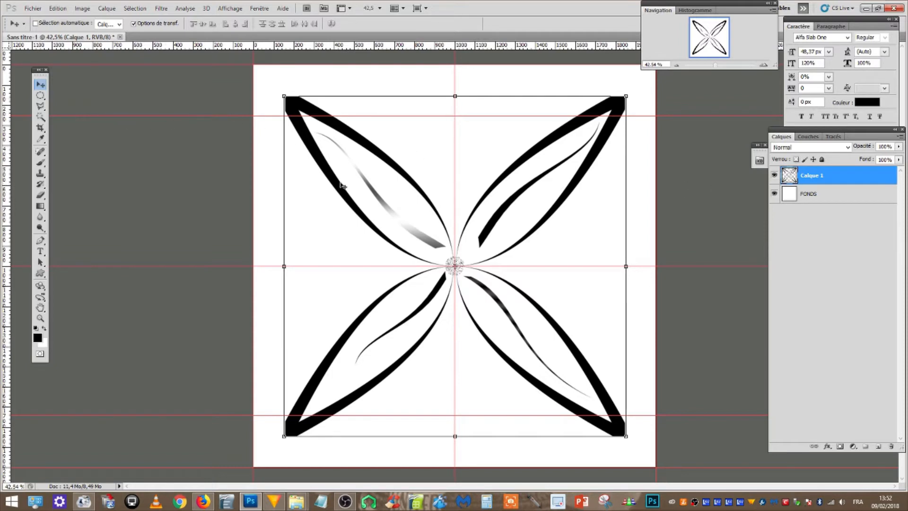
double_click(814, 177)
text(1)
key(Return)
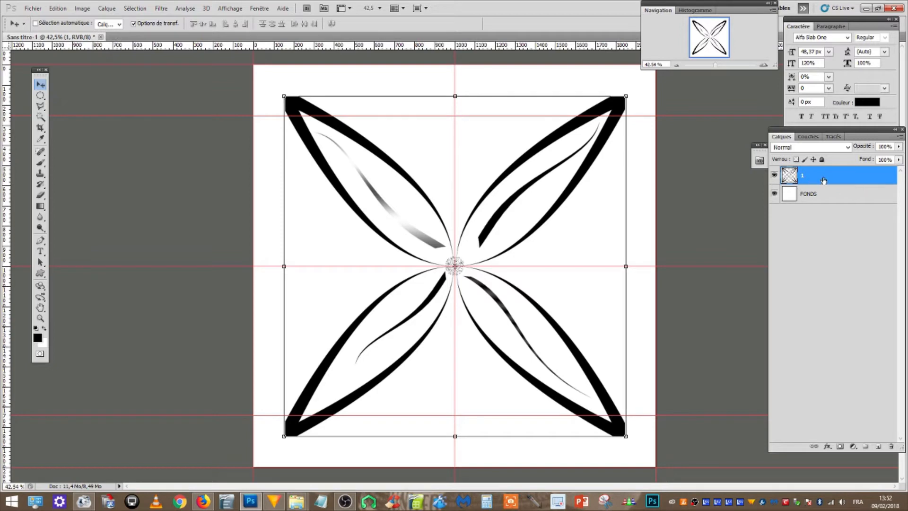
Duplicate layer 1 and name the copy 2
drag(825, 179, 879, 445)
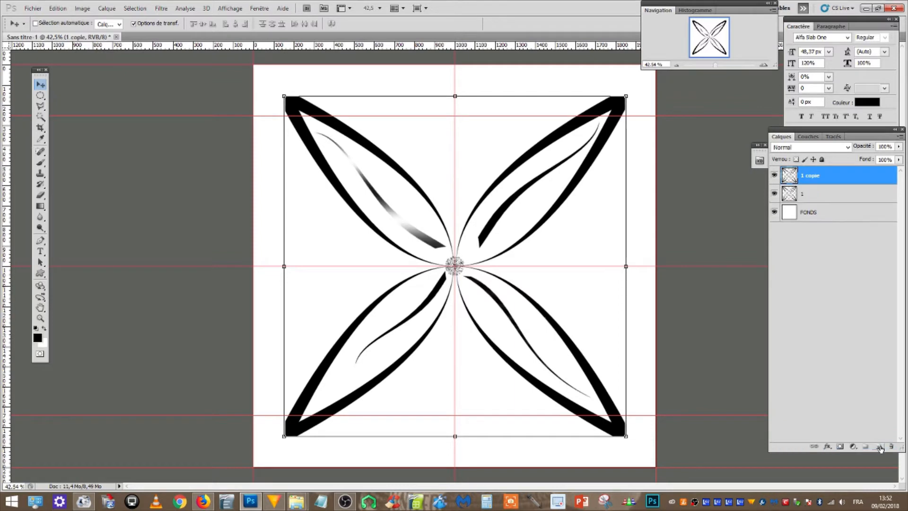
double_click(812, 175)
click(855, 64)
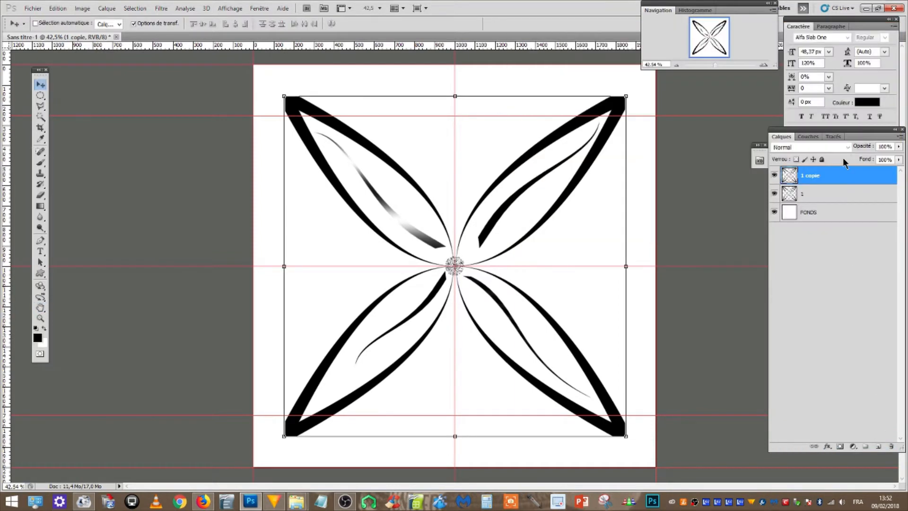
double_click(810, 176)
text(2)
key(Return)
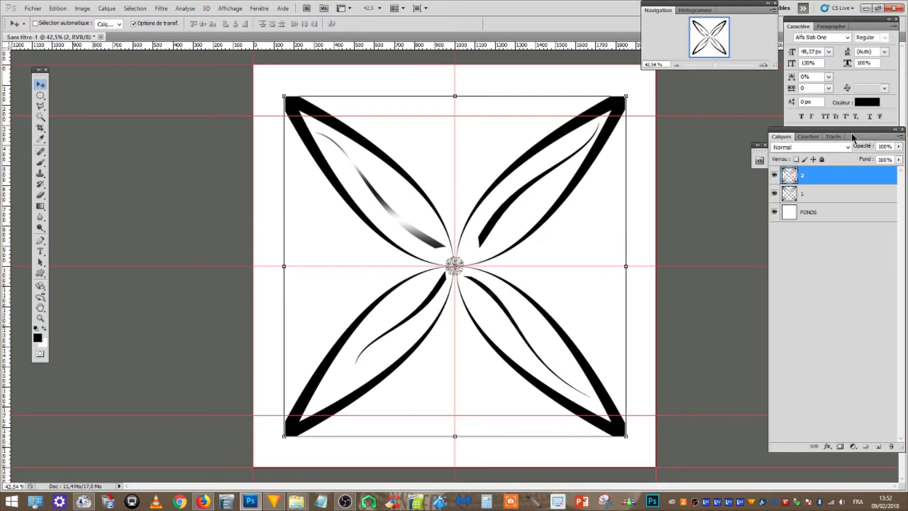
Duplicate layer 2 and name the copy 3
drag(810, 176, 880, 446)
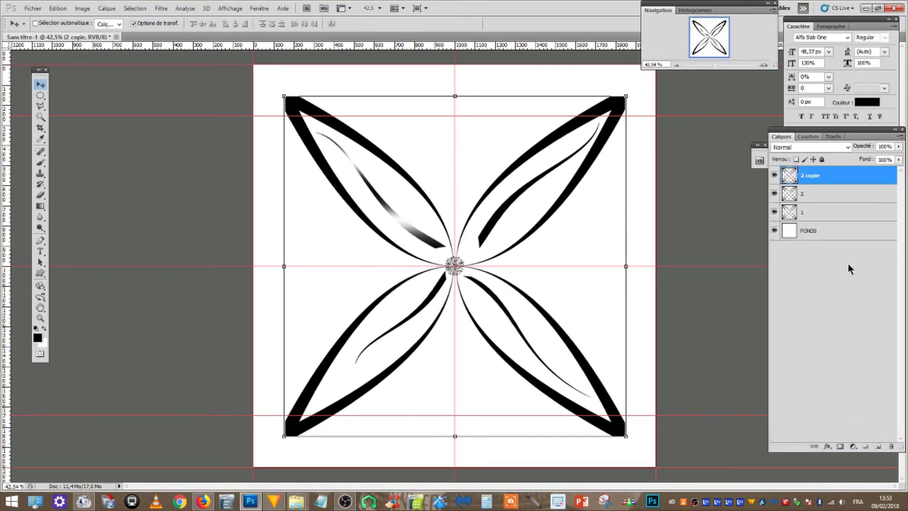
double_click(812, 176)
text(3)
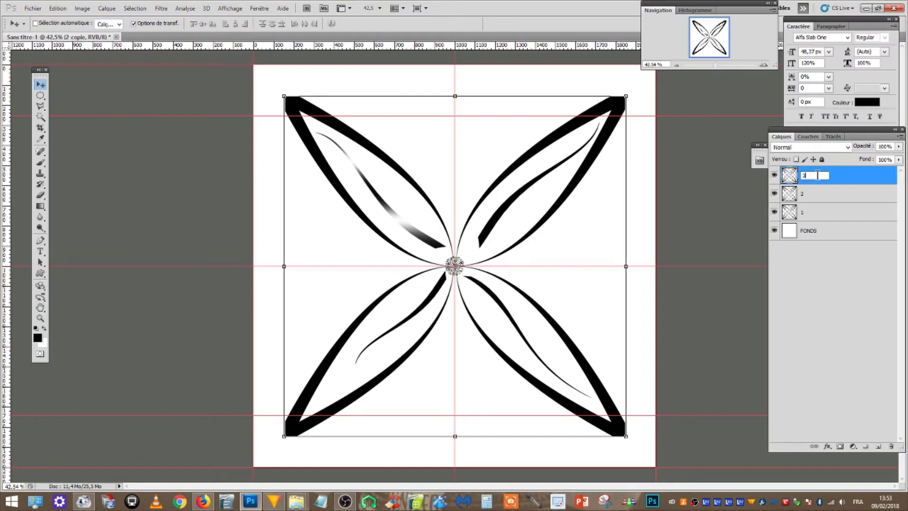
key(Return)
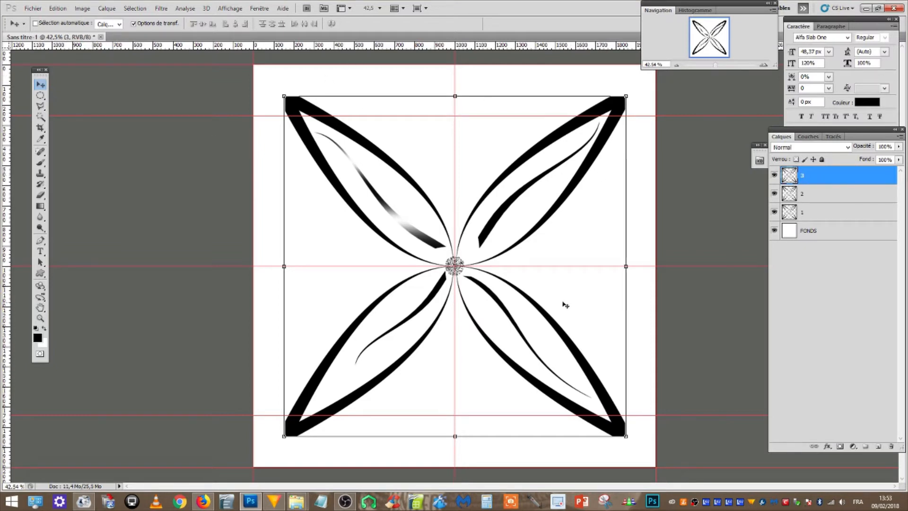
Rotate layer 2's flower about 44° counterclockwise around the center and scale it to about 79.5%, keeping it centered
click(817, 197)
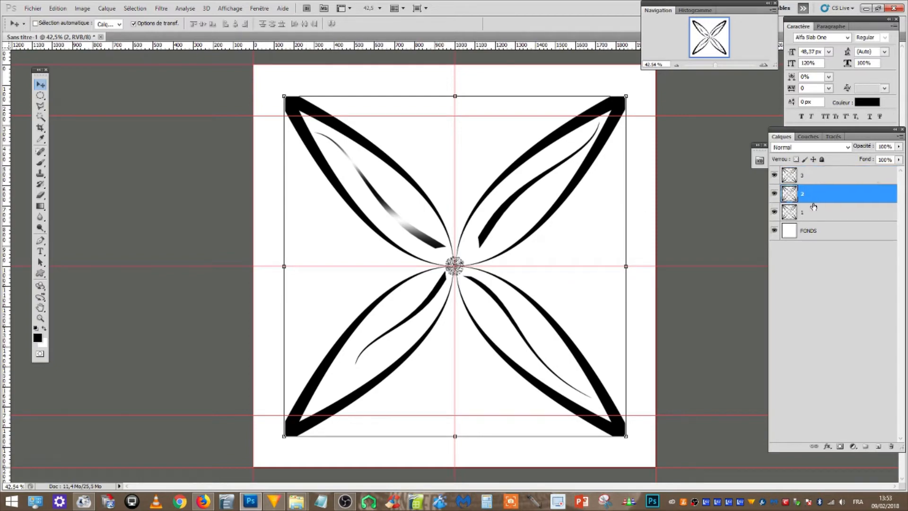
drag(634, 92, 459, 67)
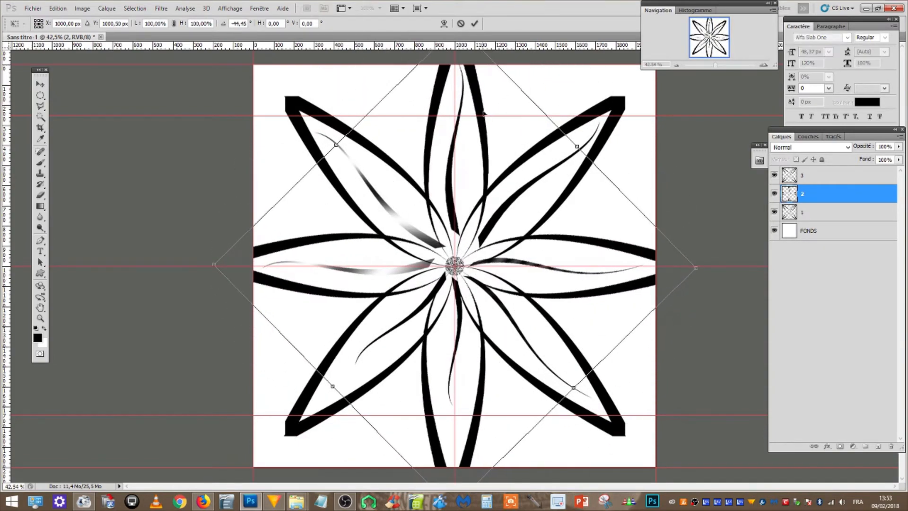
drag(696, 270, 597, 267)
drag(525, 246, 574, 249)
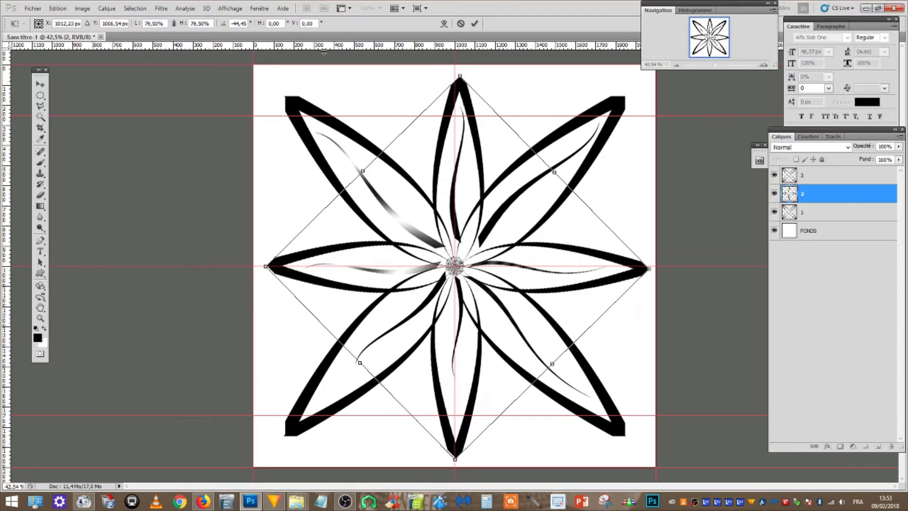
Add horizontal guides at the large flower's upper and lower tips, fit layer 2's flower between them at about 71%, and apply the transformation
drag(327, 46, 333, 97)
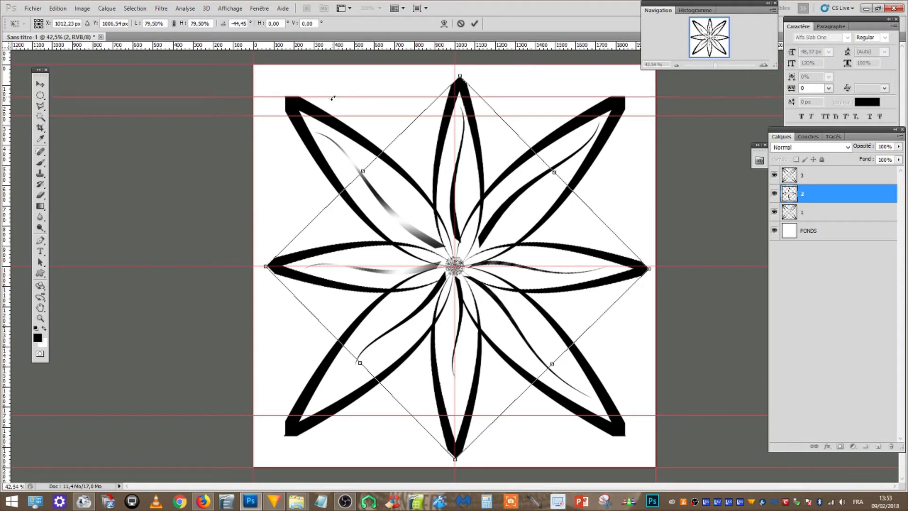
drag(460, 75, 460, 95)
drag(396, 47, 499, 436)
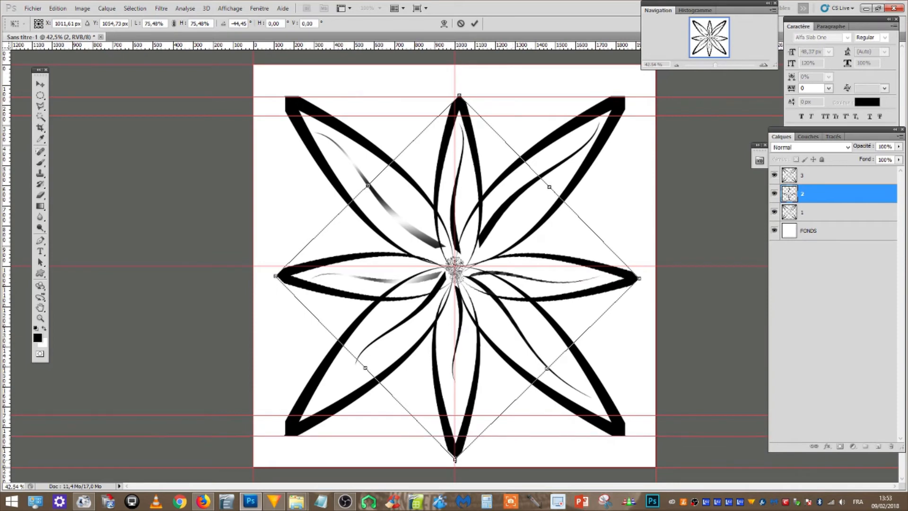
drag(455, 458, 456, 436)
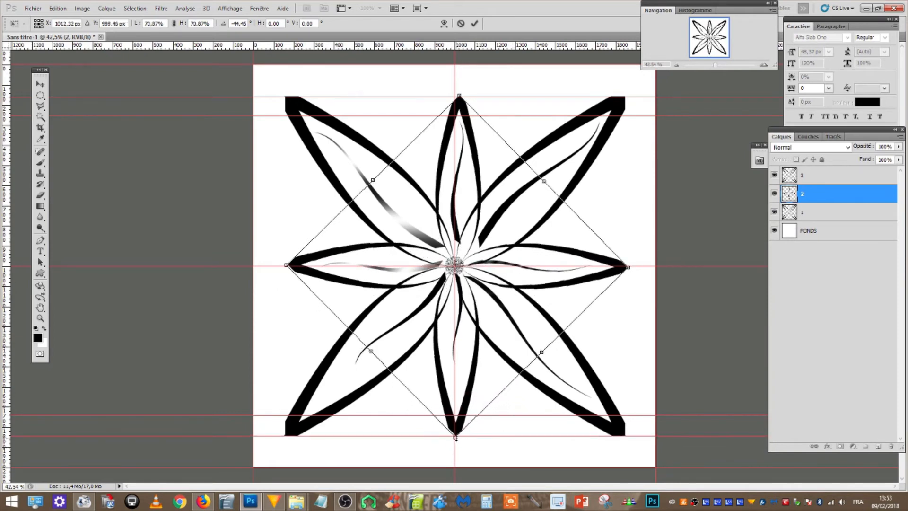
click(40, 84)
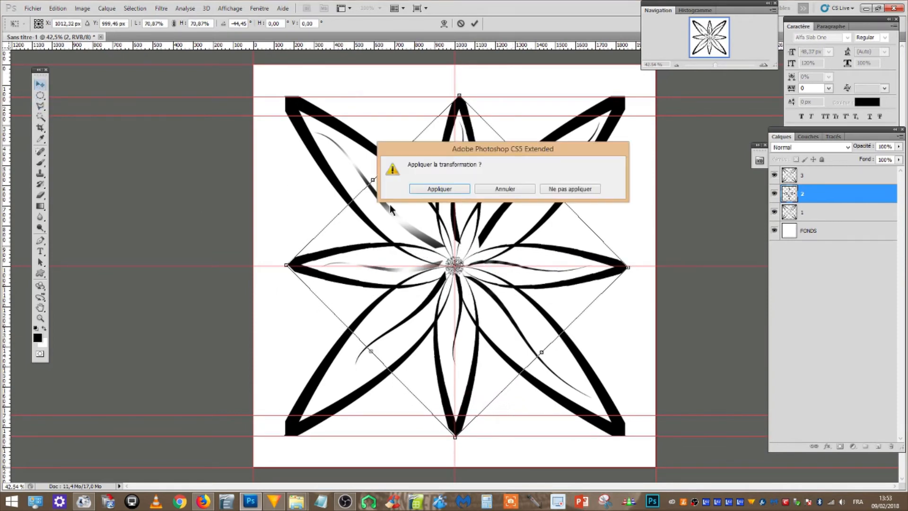
click(438, 189)
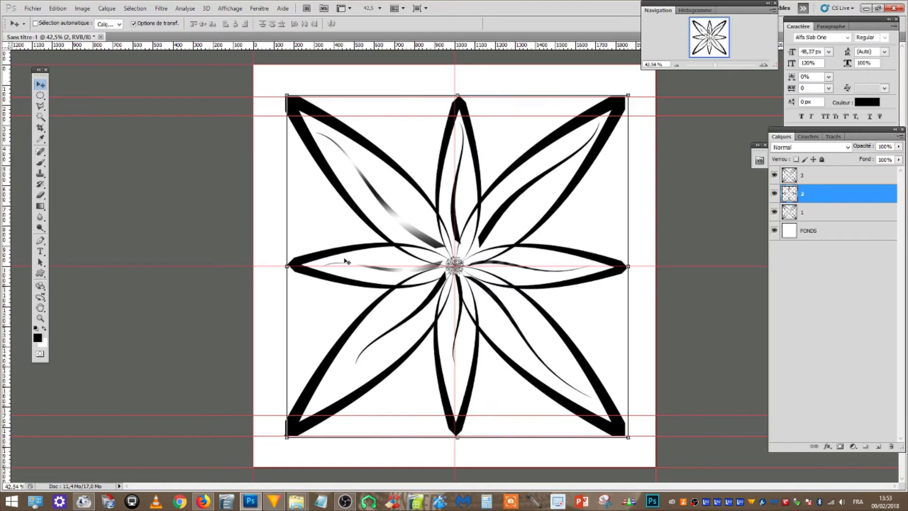
Hide the FONDS layer and enlarge layers 1 and 2 together to about 115.5% so they nearly fill the canvas
click(775, 231)
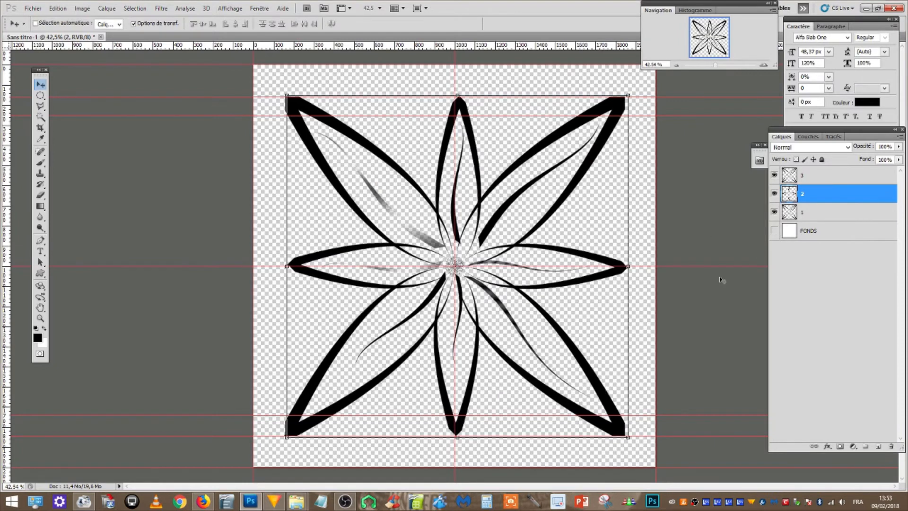
click(821, 216)
shift+click(818, 202)
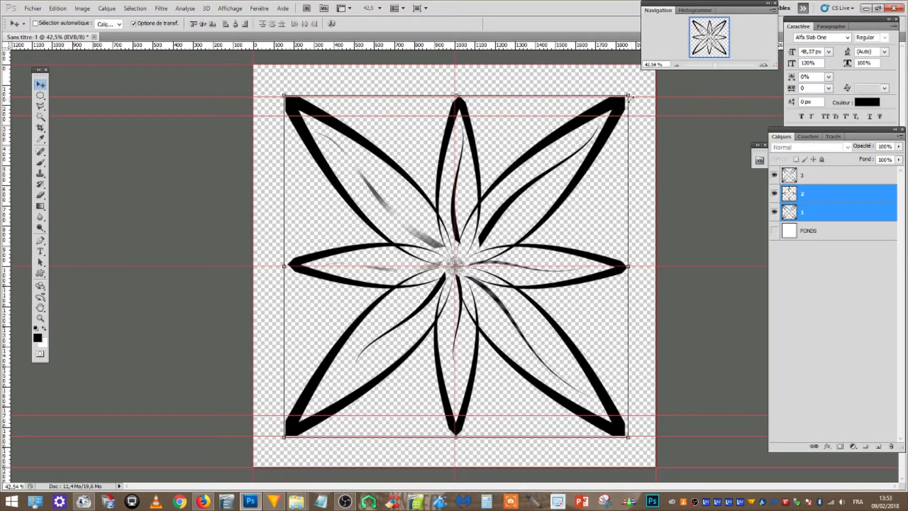
drag(629, 96, 654, 69)
drag(284, 438, 254, 463)
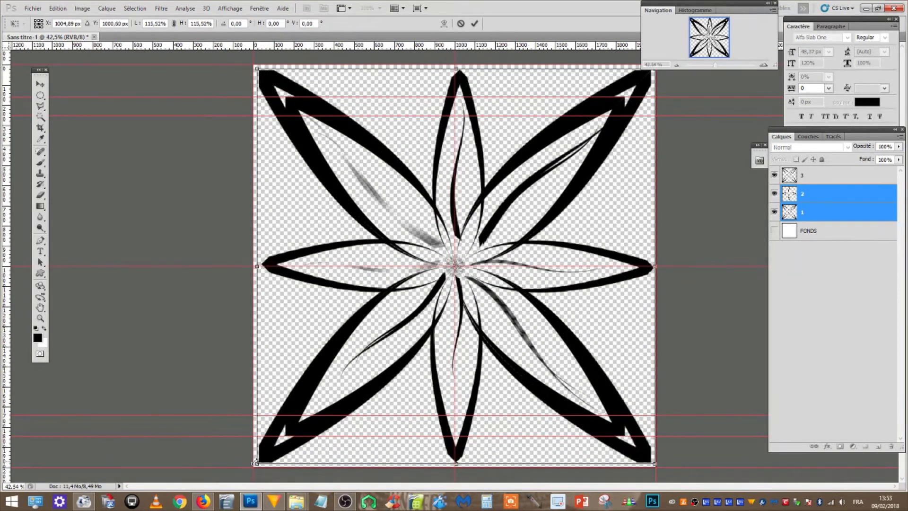
click(40, 85)
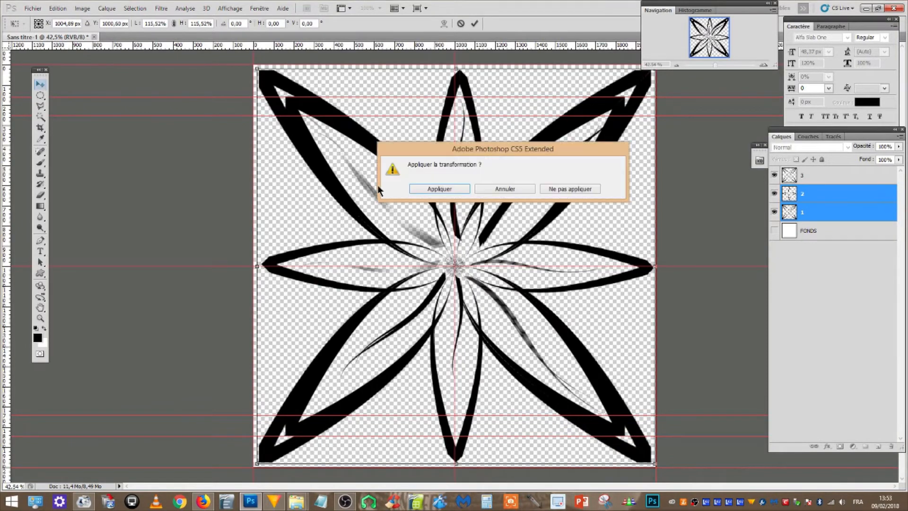
click(428, 186)
Define the visible flower artwork as a brush preset named FF4
click(56, 8)
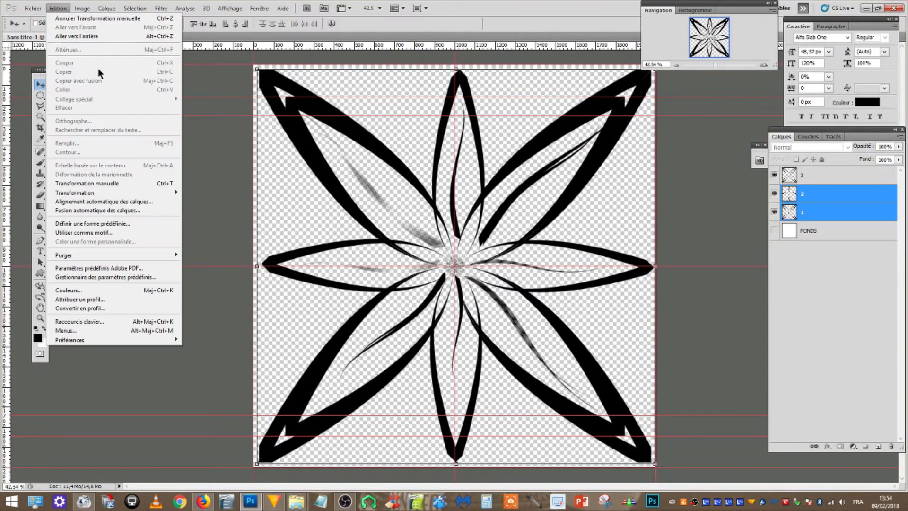
mouse_move(159, 193)
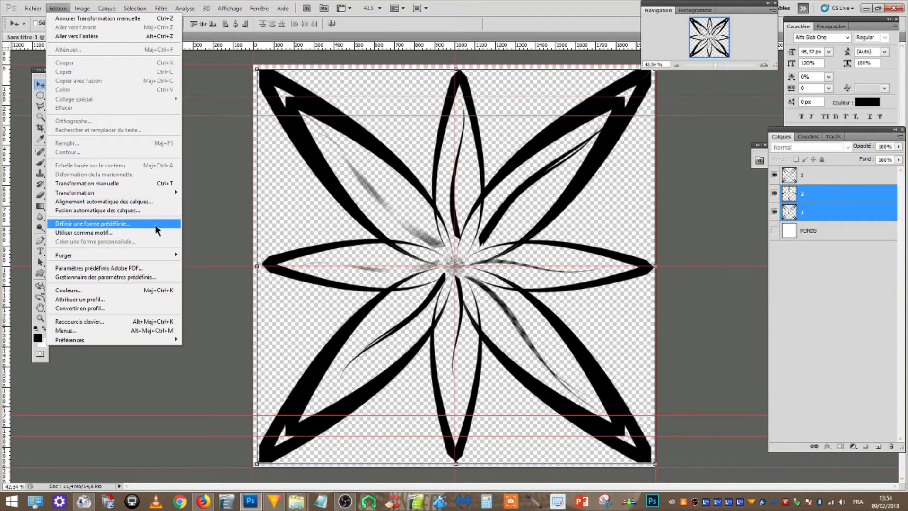
click(155, 224)
text(FF4)
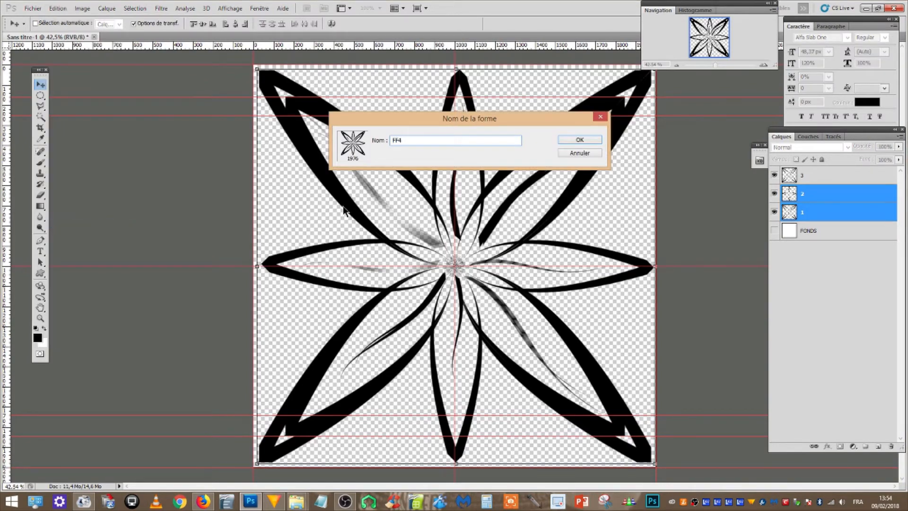
click(582, 139)
Step back to undo the enlargement of layers 1 and 2
click(820, 180)
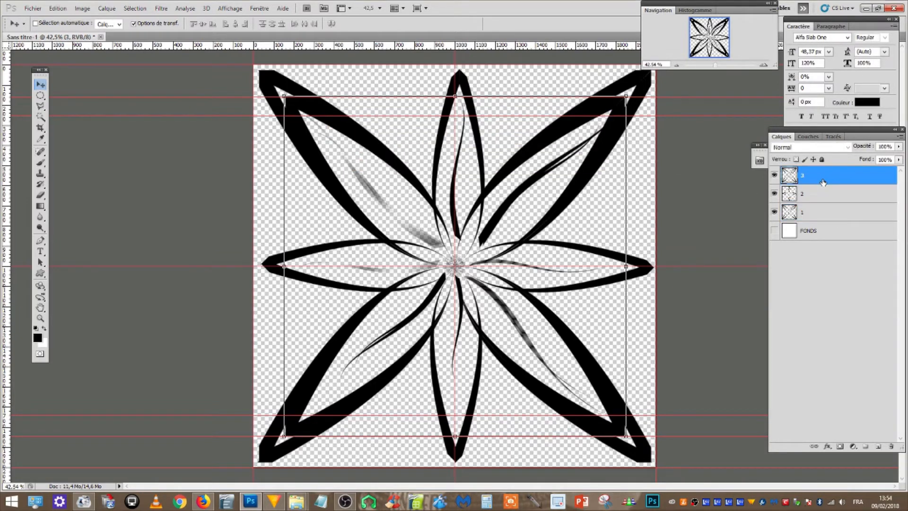
click(832, 213)
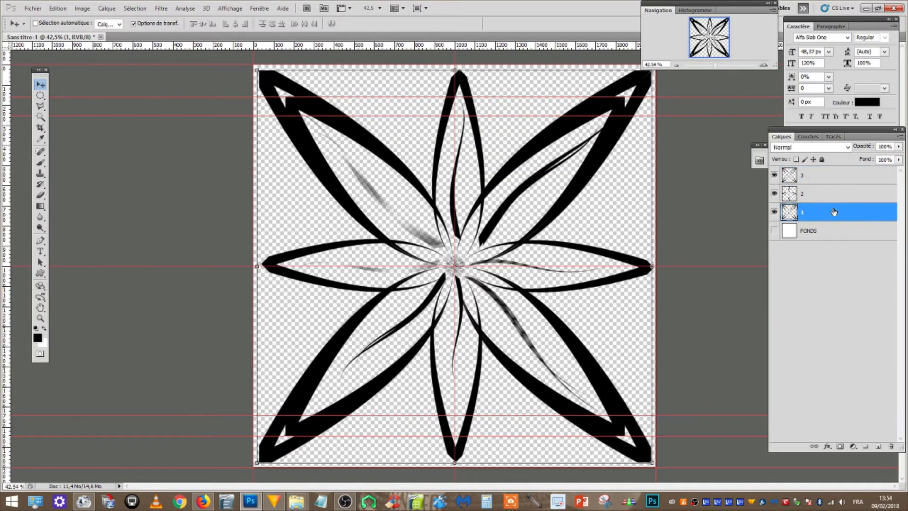
shift+click(833, 199)
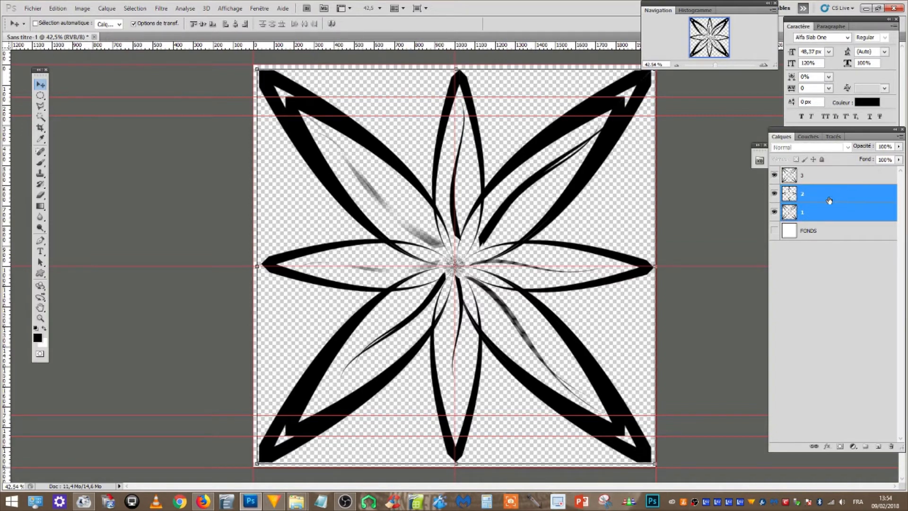
click(56, 10)
click(72, 36)
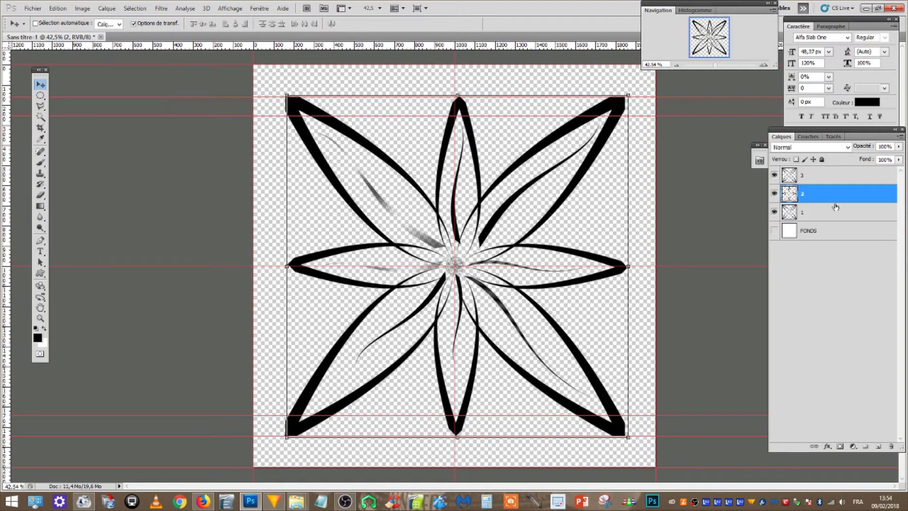
Rotate layer 3's flower about 21.5° counterclockwise, scale it to about 88.75% around the canvas center, and apply the transformation
click(822, 180)
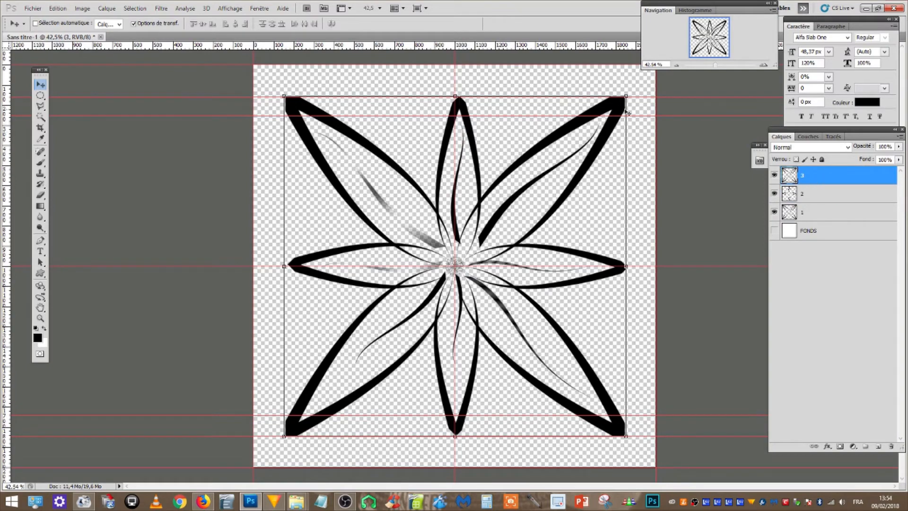
drag(634, 95, 539, 75)
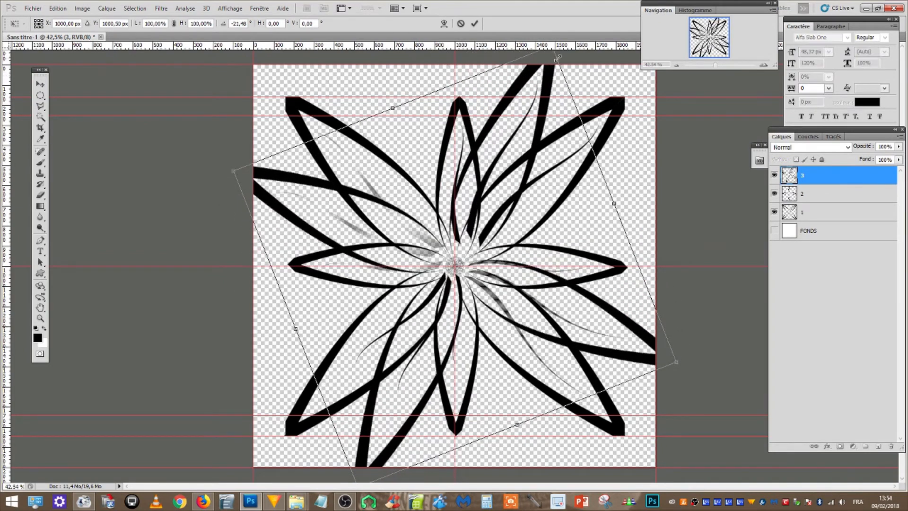
drag(675, 364, 626, 340)
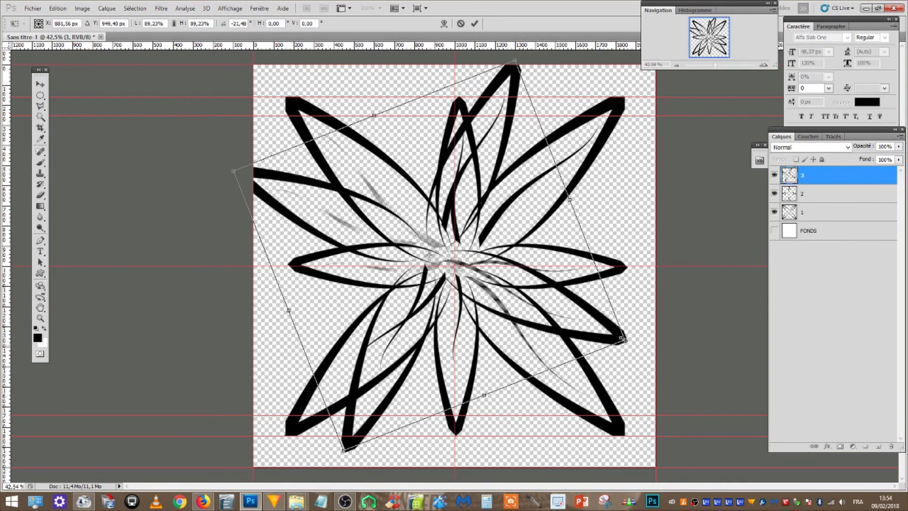
drag(596, 295, 619, 306)
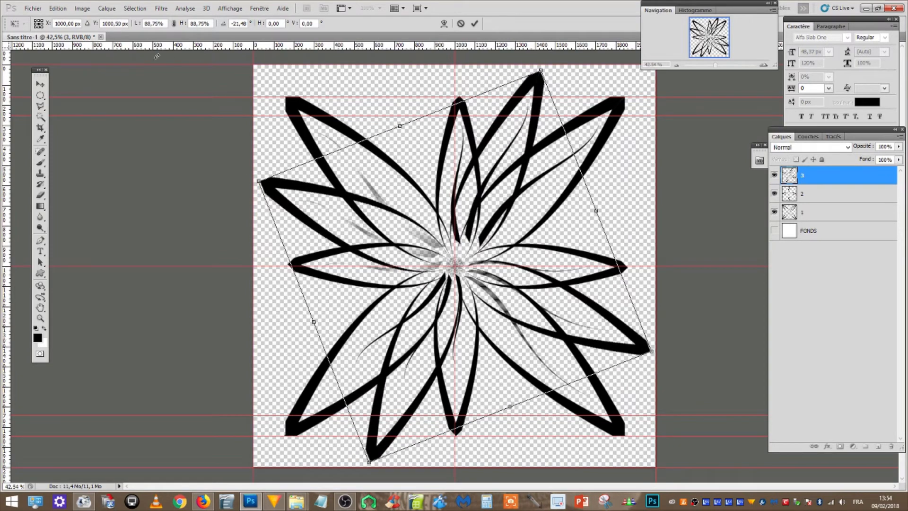
click(40, 85)
click(462, 190)
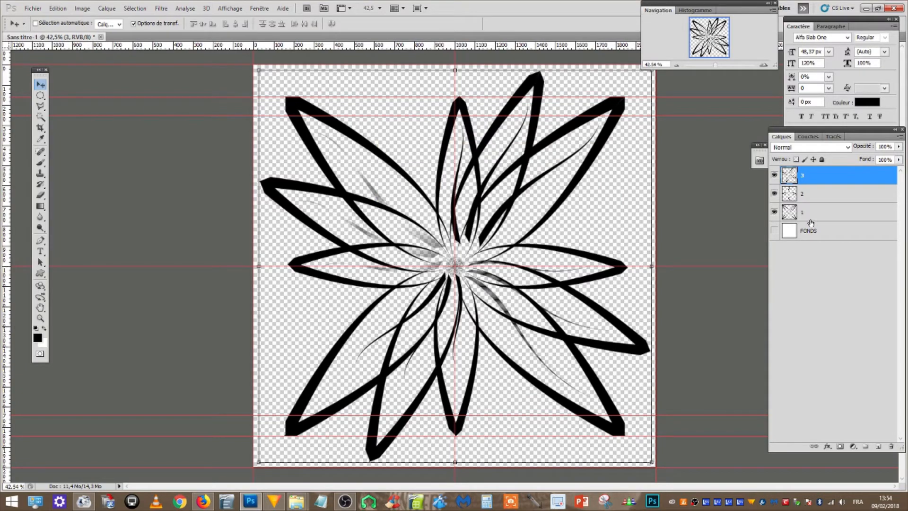
Define the combined three-layer flower as a brush preset named Ffeur
click(59, 8)
mouse_move(150, 196)
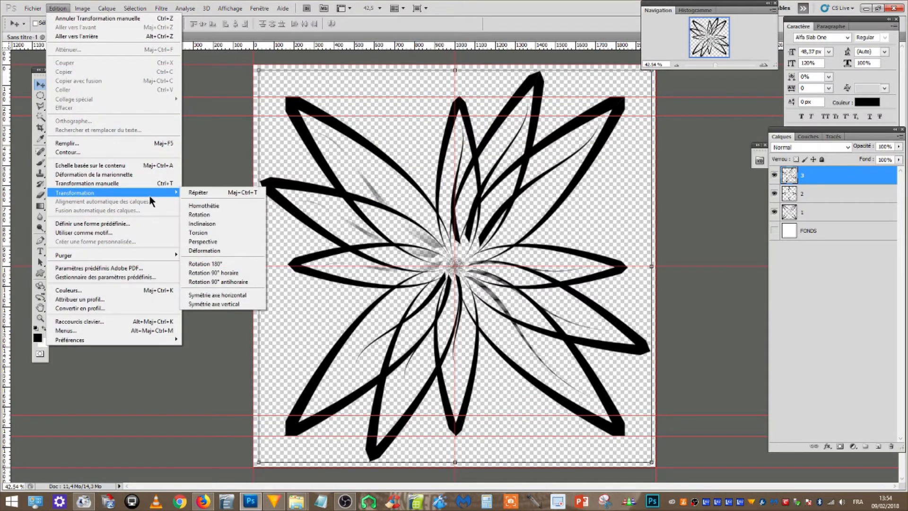
click(151, 225)
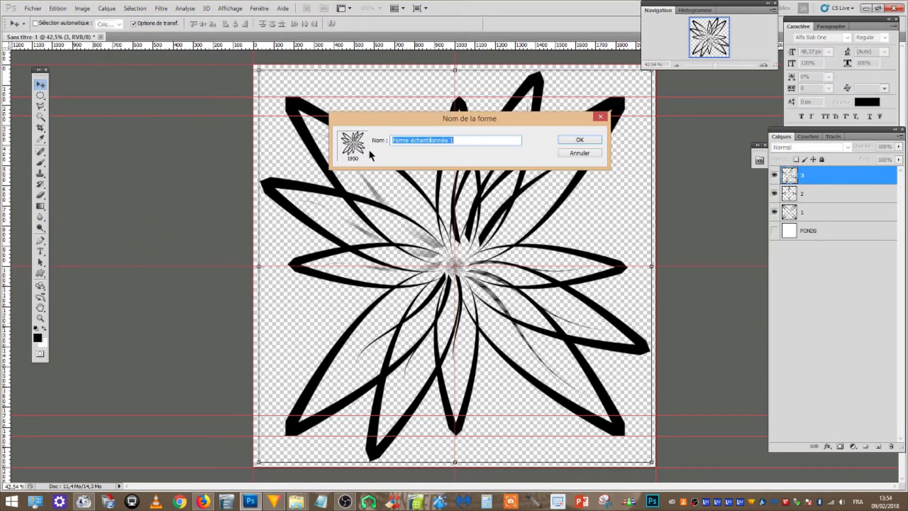
text(Ffeur)
key(Return)
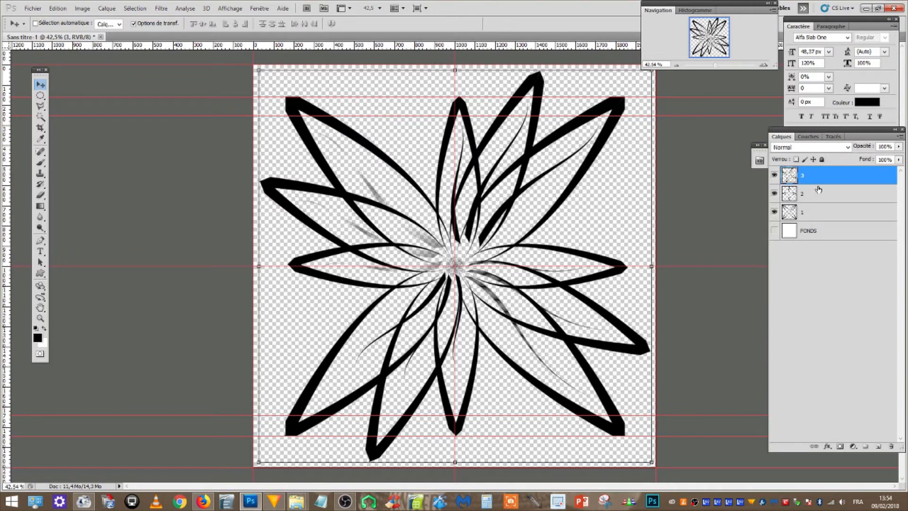
Delete flower layers 3, 2 and 1, keeping only the FONDS layer
key(Delete)
key(Delete)
key(Delete)
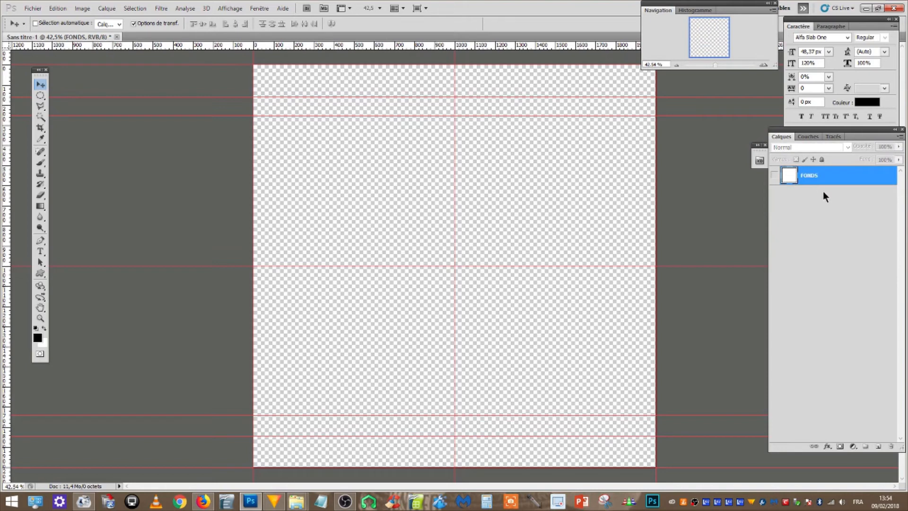
On a new layer, stamp the last flower brush preset once at 1700 px in the canvas center, with the FONDS layer shown
click(878, 446)
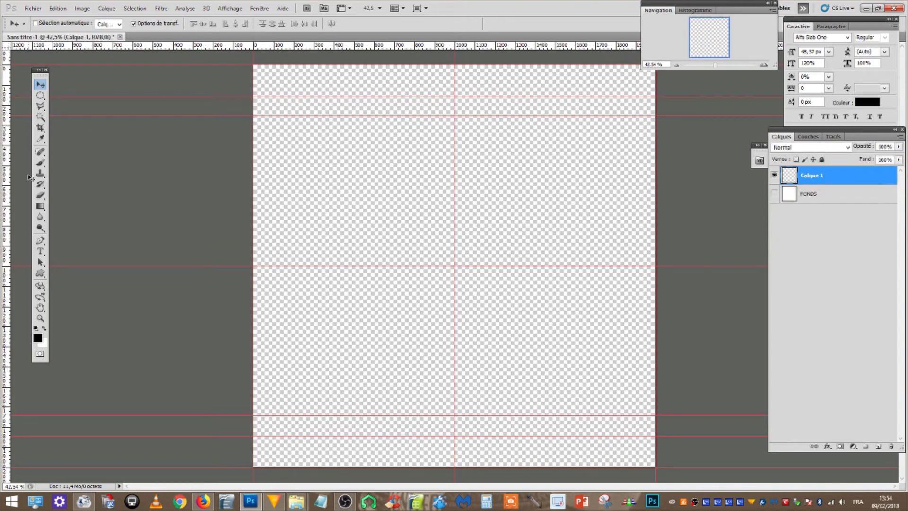
click(41, 163)
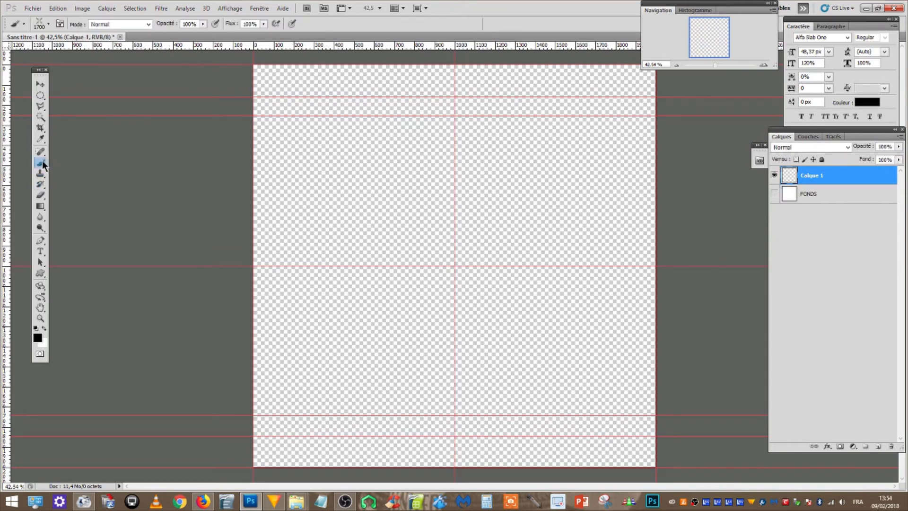
click(48, 22)
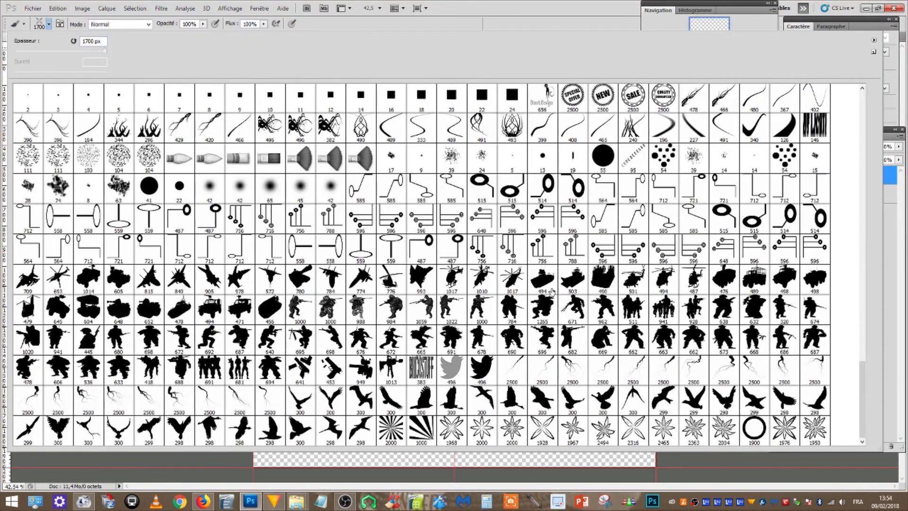
click(822, 434)
click(98, 41)
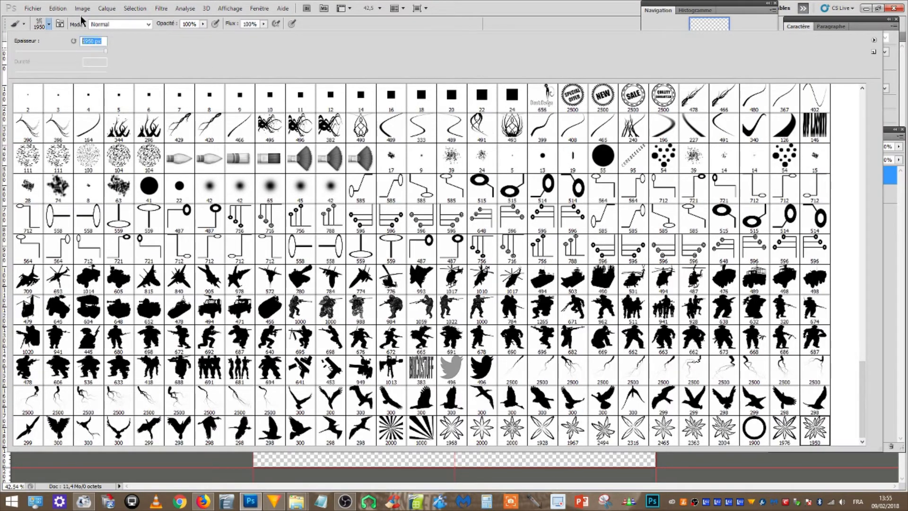
text(1700)
key(Return)
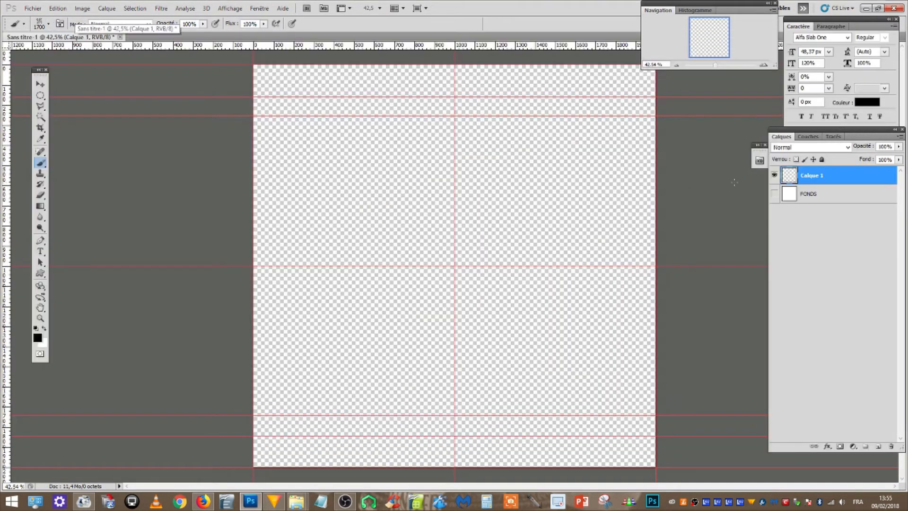
click(775, 194)
click(454, 268)
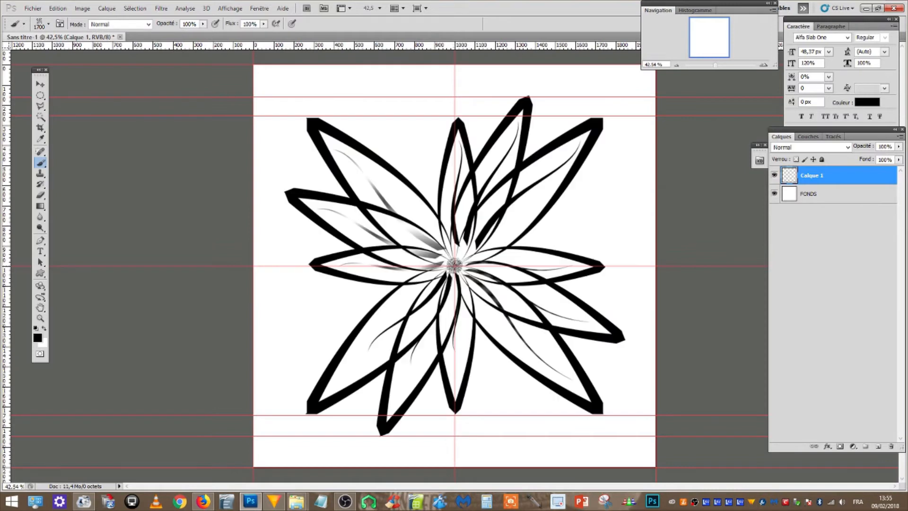
Enlarge the stamped flower to about 104.56%, recenter it at X 1000 px, Y 1000 px, and apply the transformation
key(v)
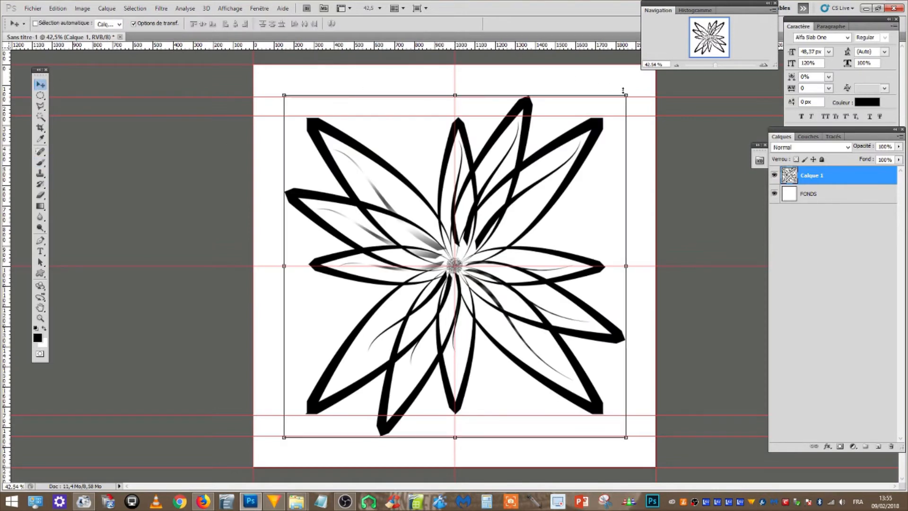
mouse_move(623, 98)
mouse_down()
mouse_move(639, 85)
mouse_move(627, 88)
mouse_up()
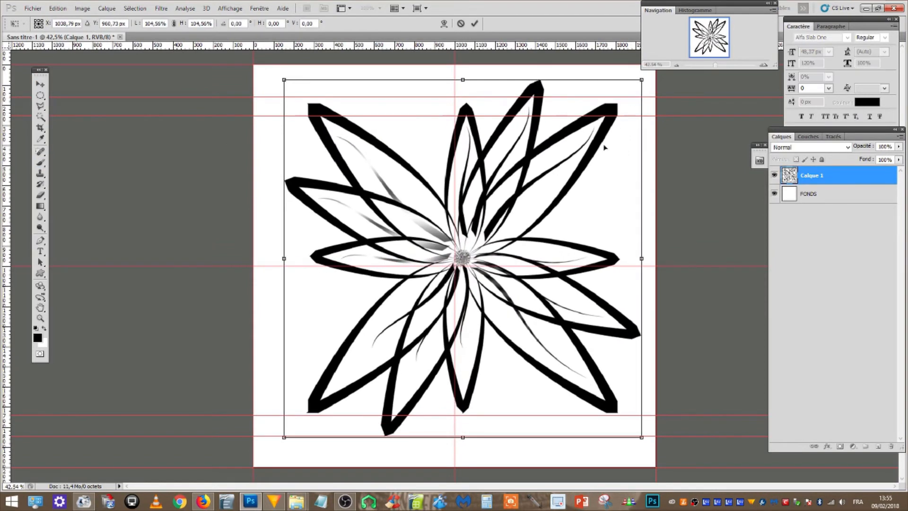
drag(590, 161, 596, 160)
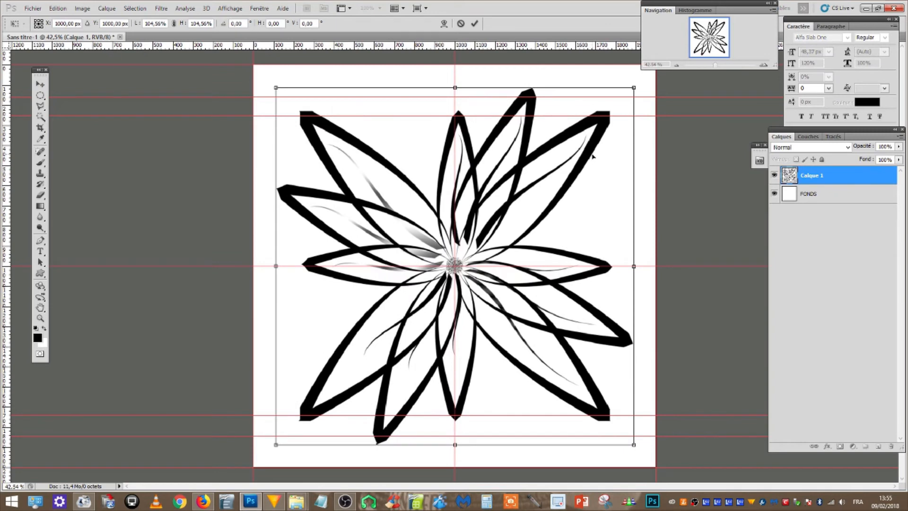
key(Return)
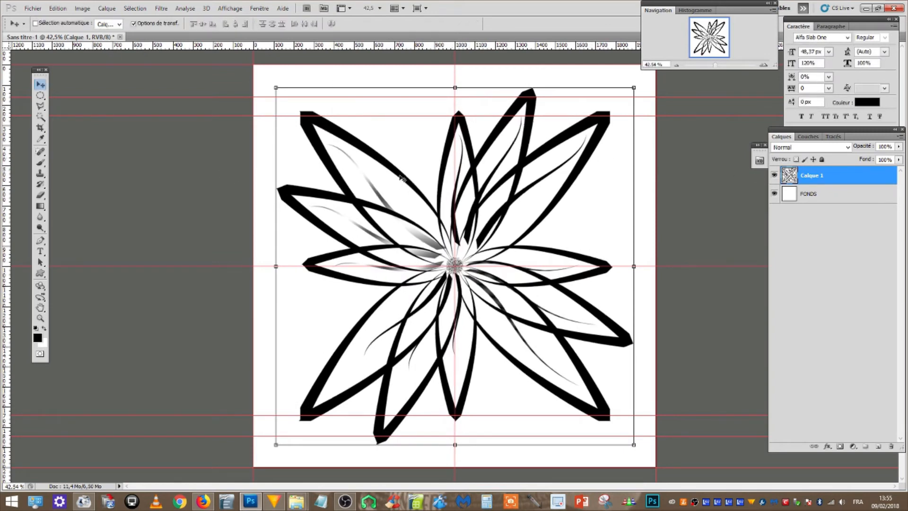
Warp the flower by bending its left and upper edges, pulling the lower-right corner inward and the lower-left corner up and outward, and apply
click(62, 9)
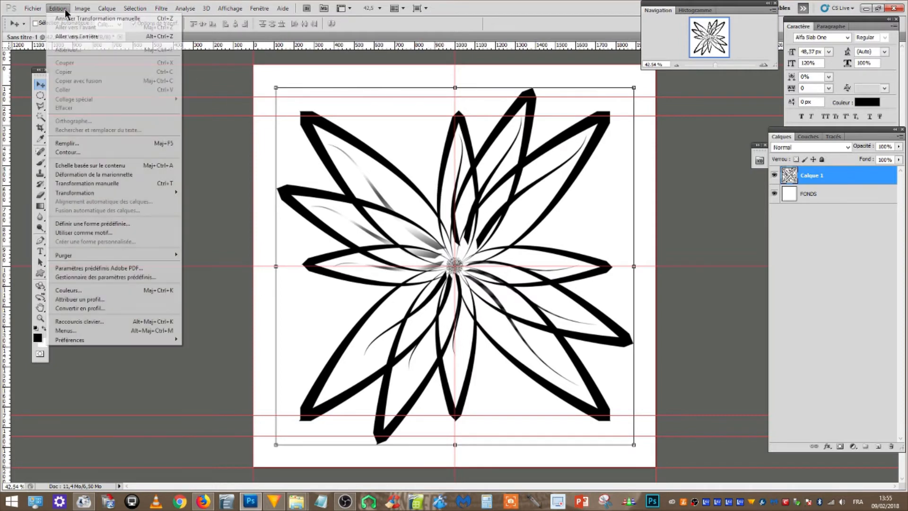
mouse_move(119, 194)
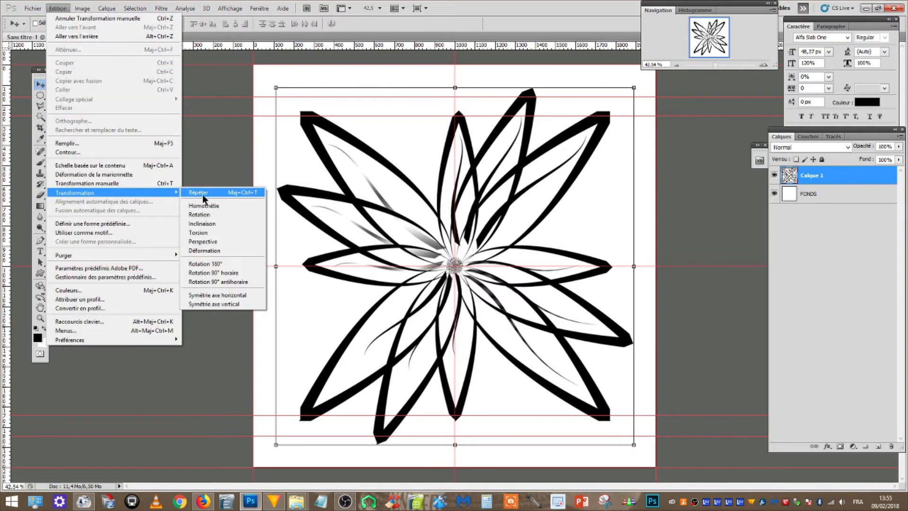
click(233, 251)
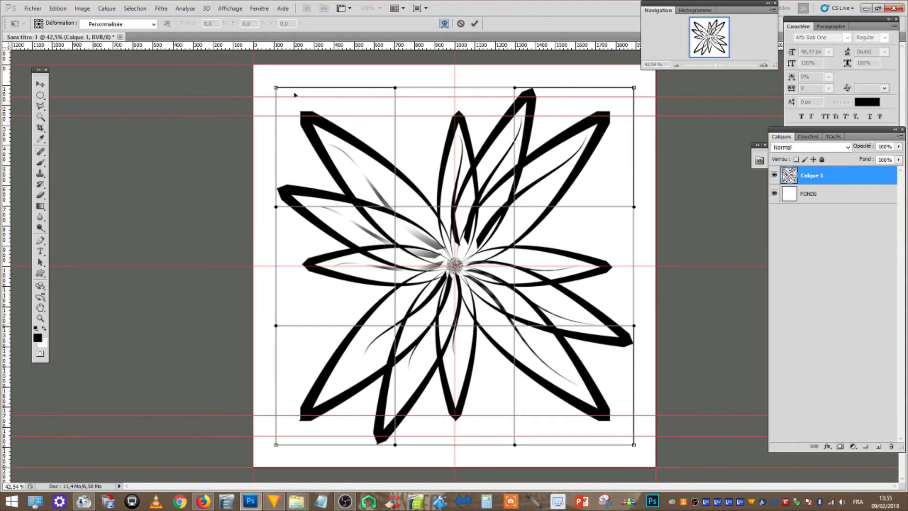
drag(276, 209, 259, 310)
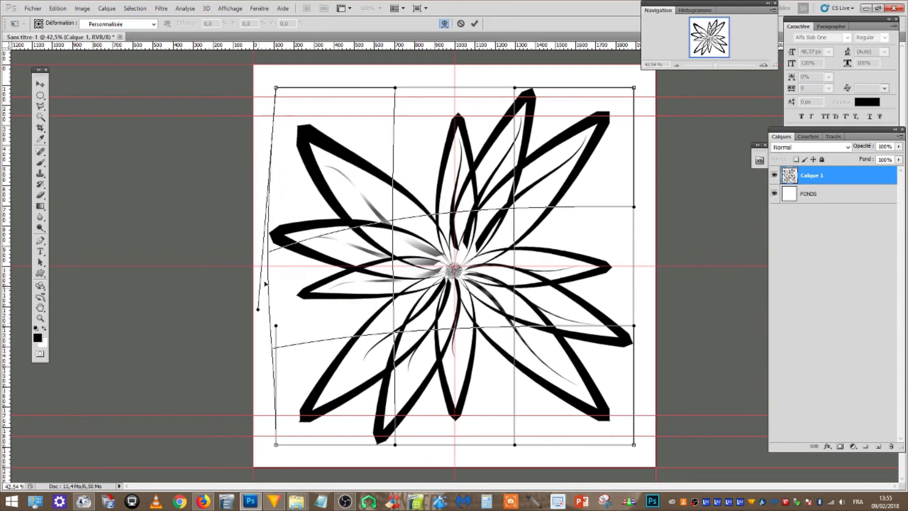
drag(516, 88, 531, 81)
drag(634, 447, 549, 419)
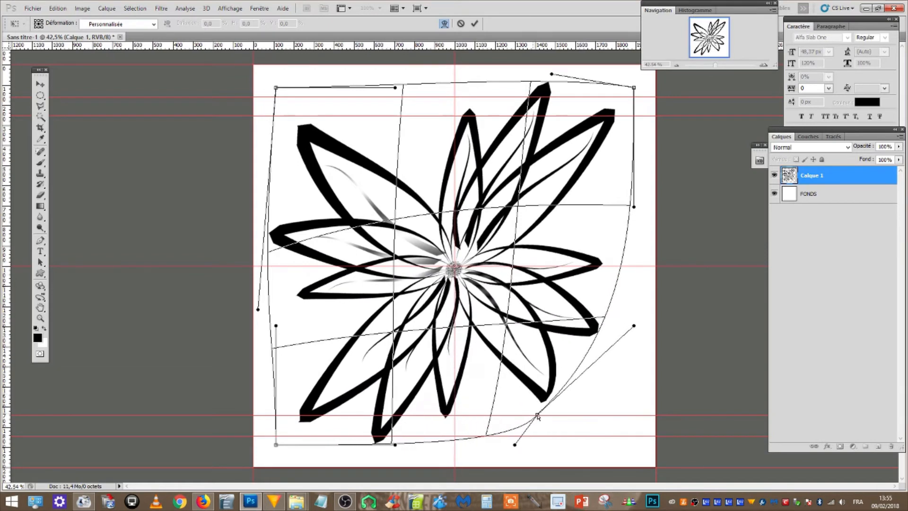
drag(276, 446, 218, 321)
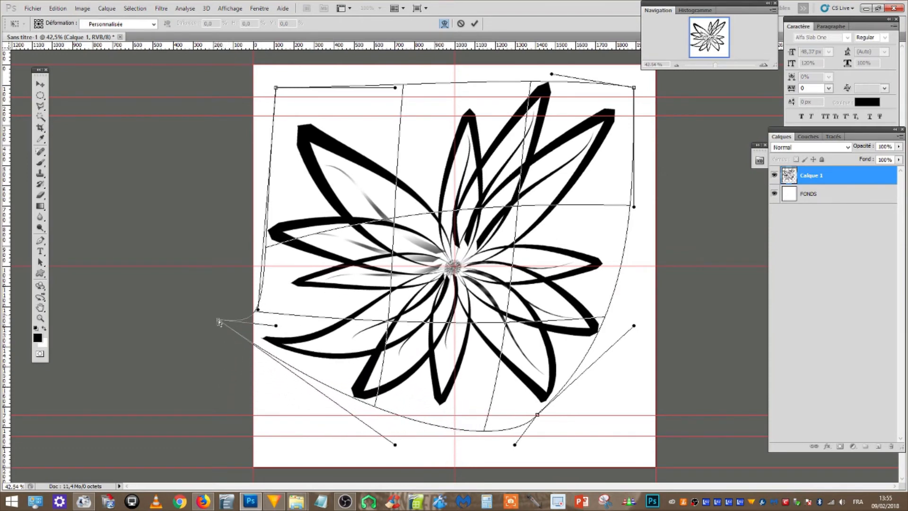
click(41, 85)
click(435, 188)
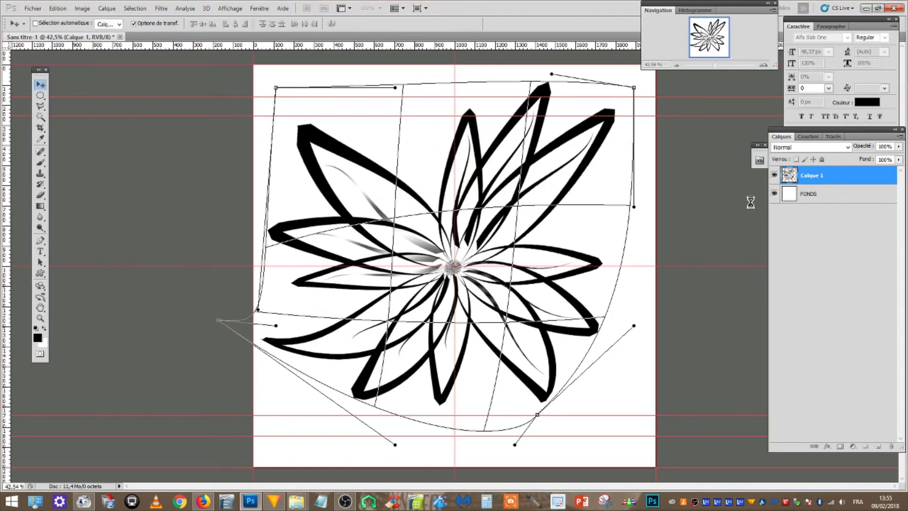
Hide the FONDS layer, enlarge the warped flower to about 113.85% so it spans the canvas width, and apply the transformation
click(775, 194)
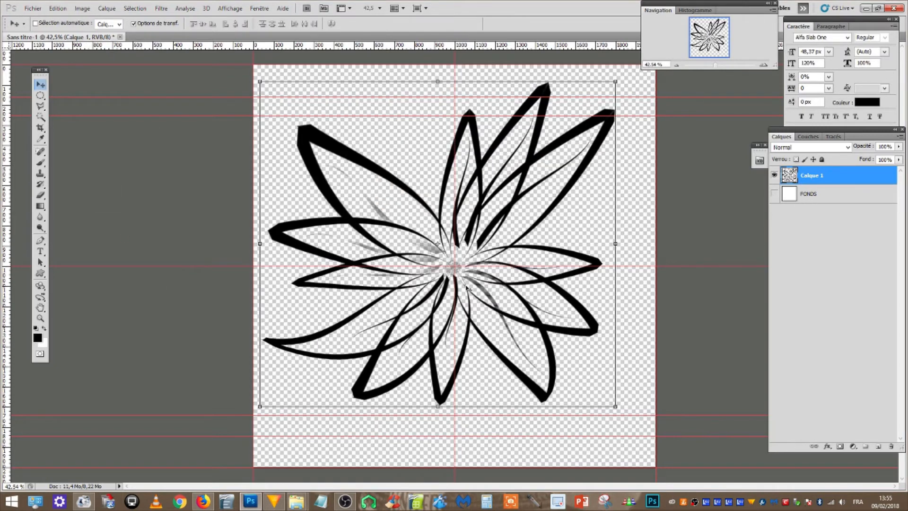
drag(607, 407, 655, 442)
mouse_move(258, 76)
mouse_down()
mouse_move(242, 65)
mouse_move(248, 72)
mouse_up()
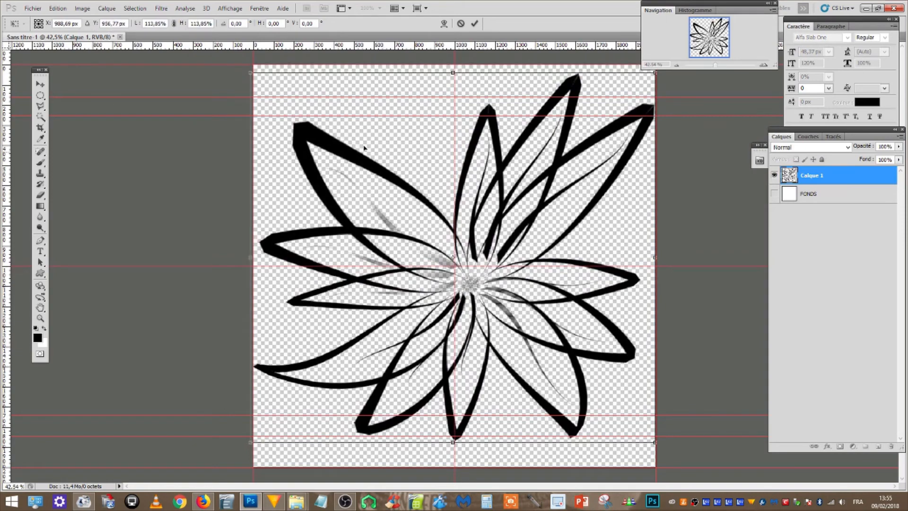
click(57, 9)
mouse_move(142, 188)
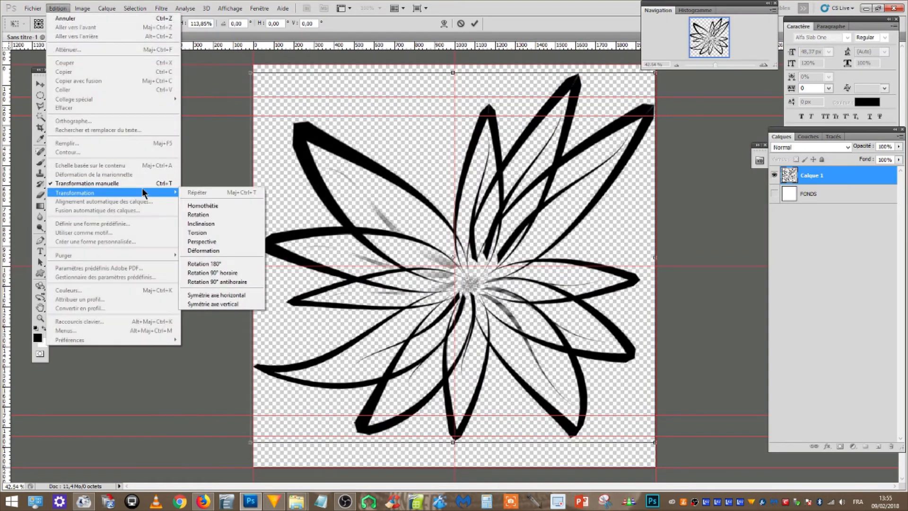
click(37, 85)
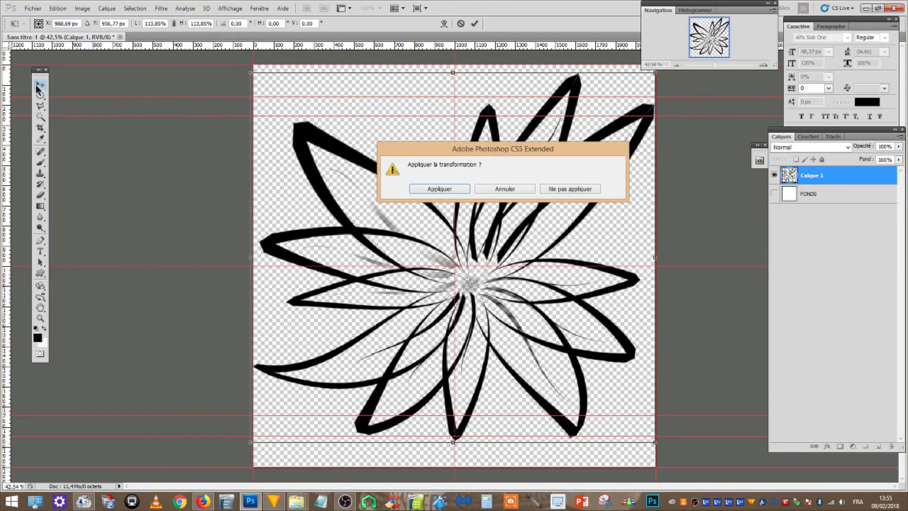
click(438, 189)
Define the warped flower as a brush preset named FF6
click(65, 8)
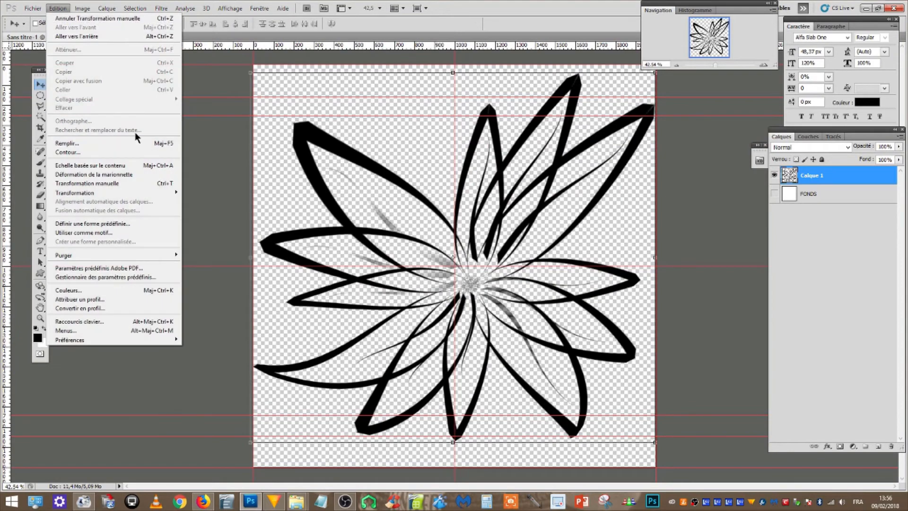
click(152, 225)
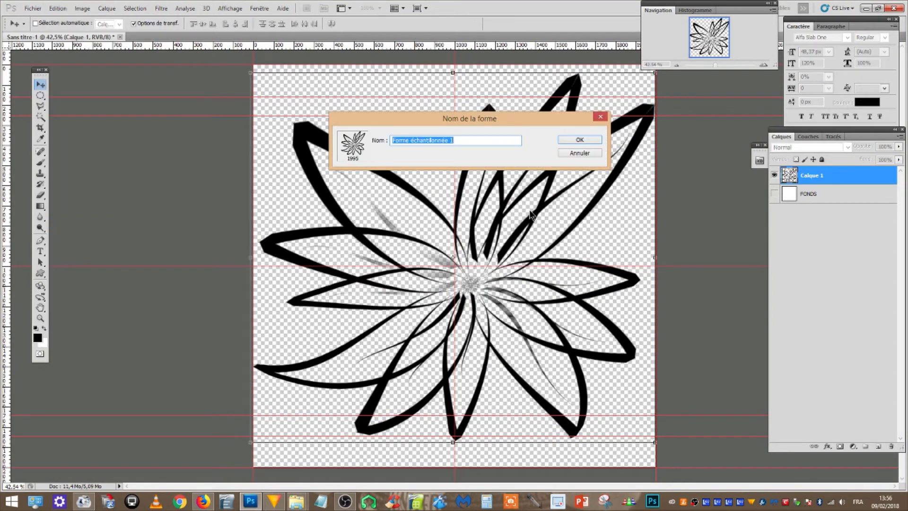
text(FF6)
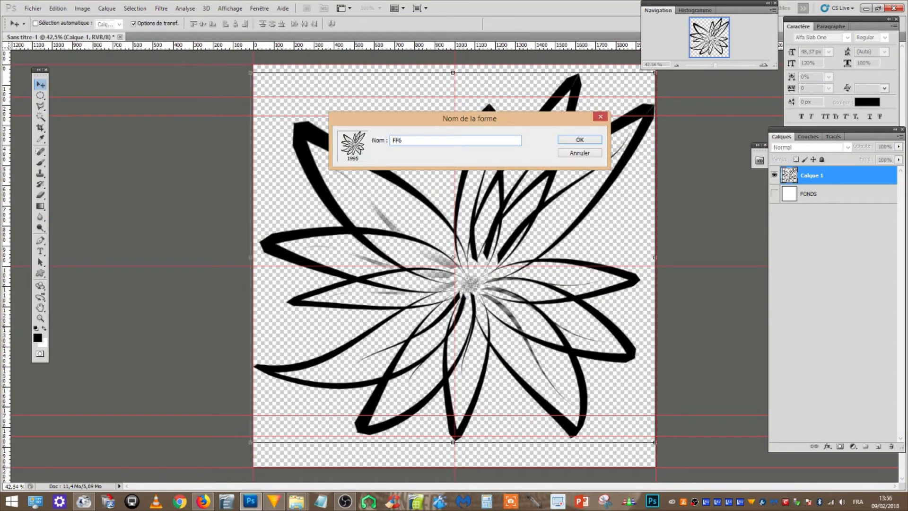
key(Return)
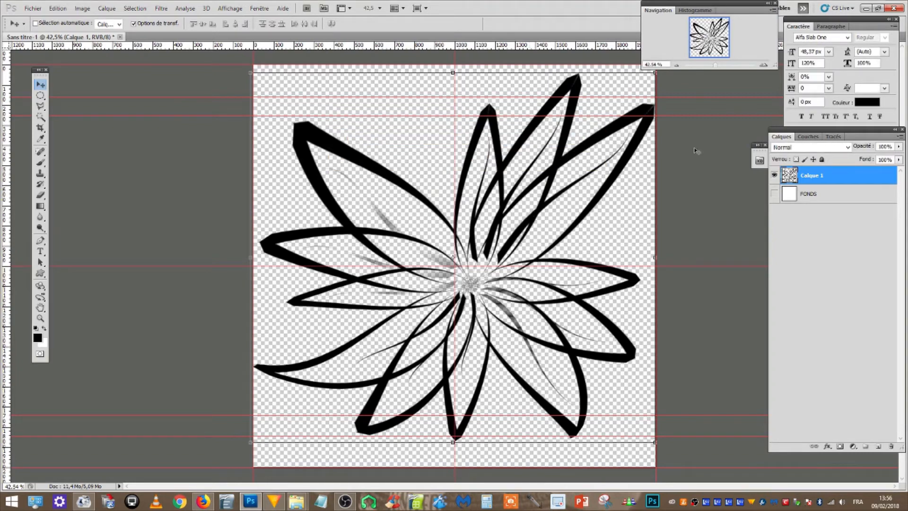
Show the FONDS layer again and open the Filter Gallery on the flower layer Calque 1
click(775, 194)
click(820, 195)
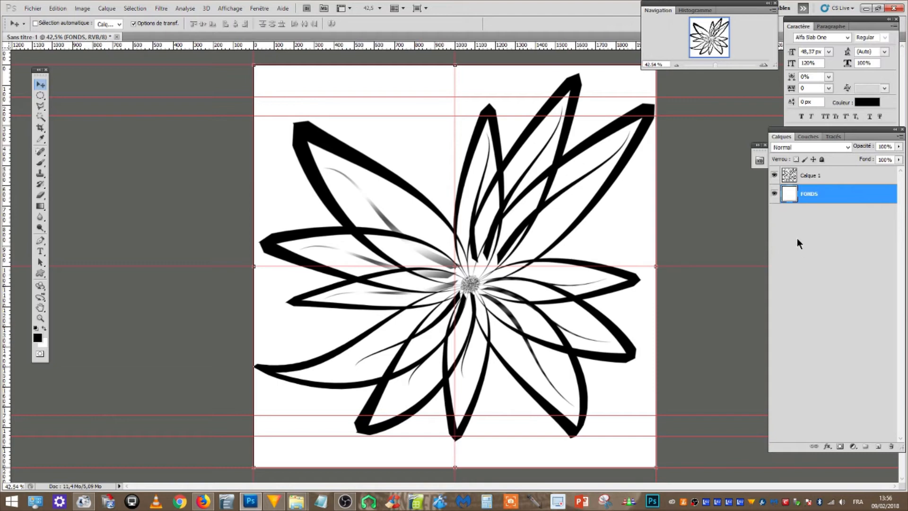
click(867, 177)
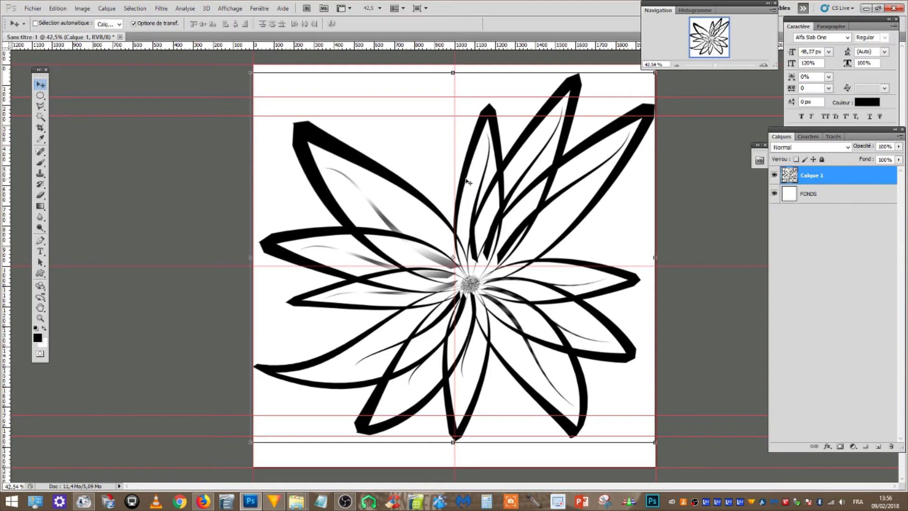
click(165, 10)
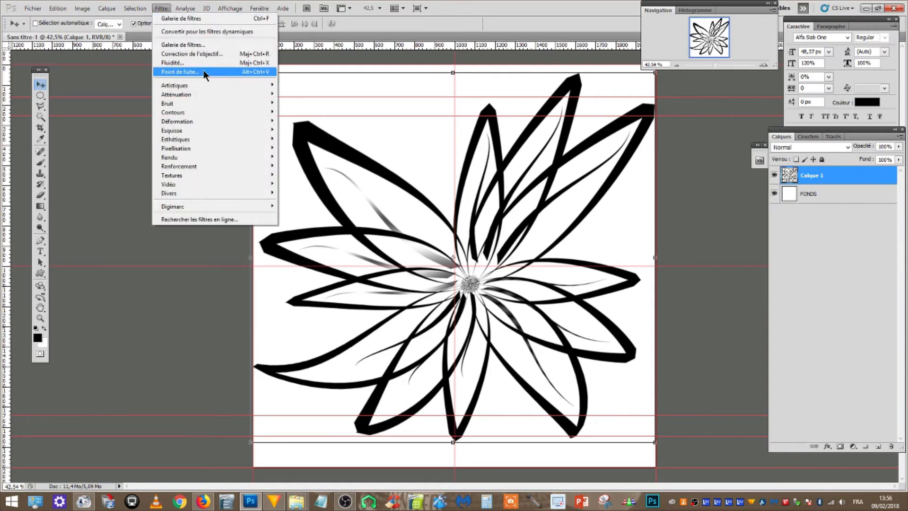
mouse_move(207, 88)
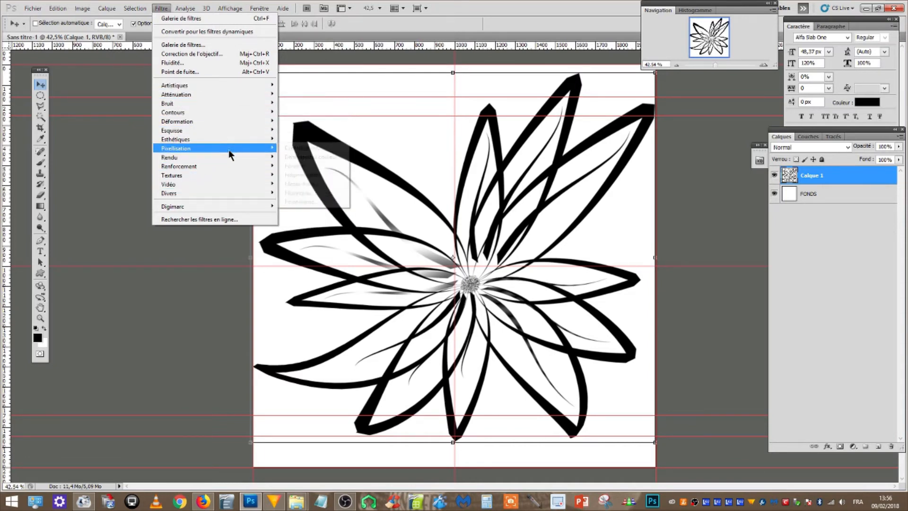
mouse_move(244, 133)
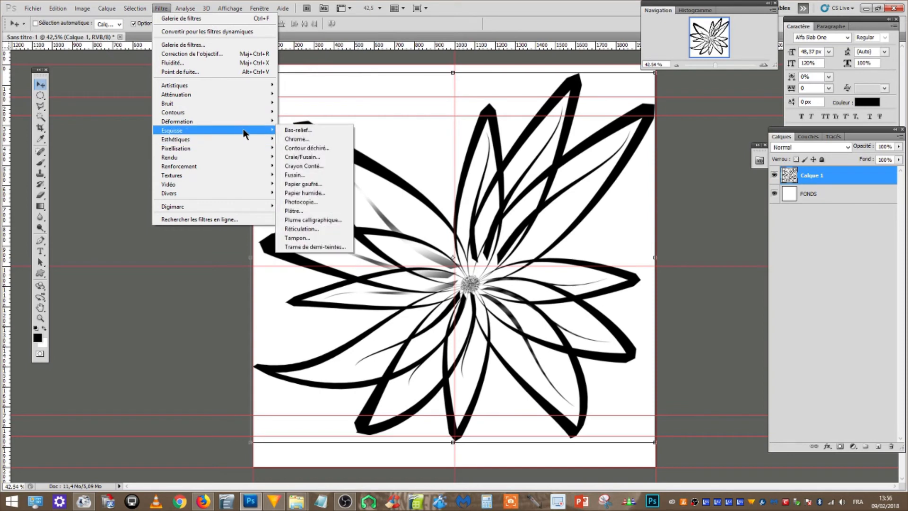
click(257, 45)
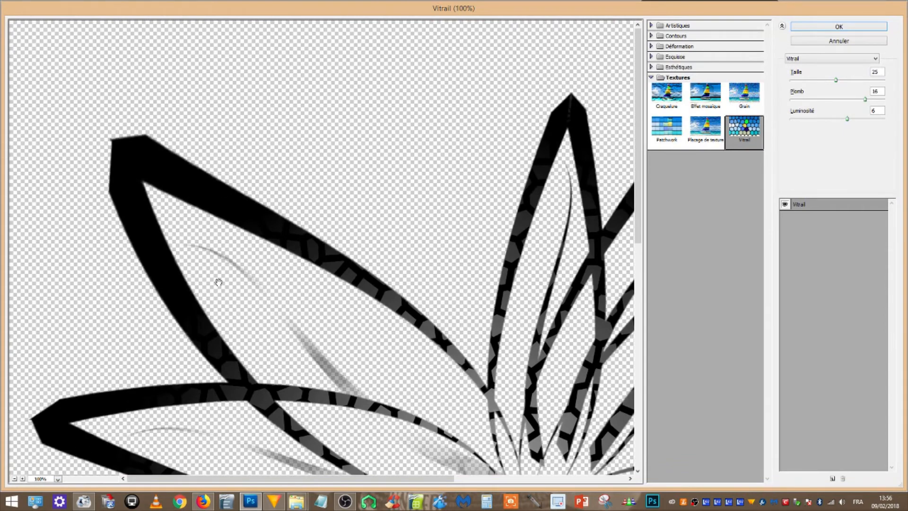
Fit the whole flower in the filter preview at 50%, collapse the Textures filters and expand the Artistiques category
click(13, 479)
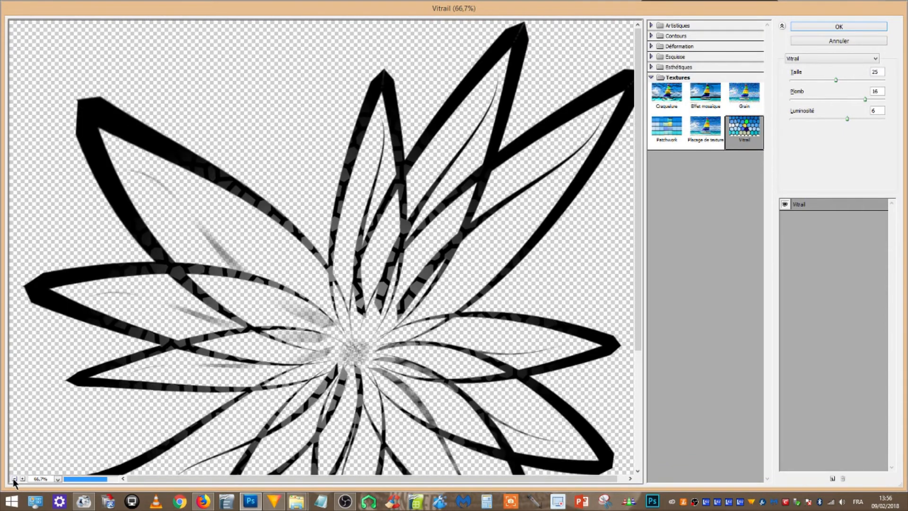
click(13, 479)
click(14, 479)
click(21, 479)
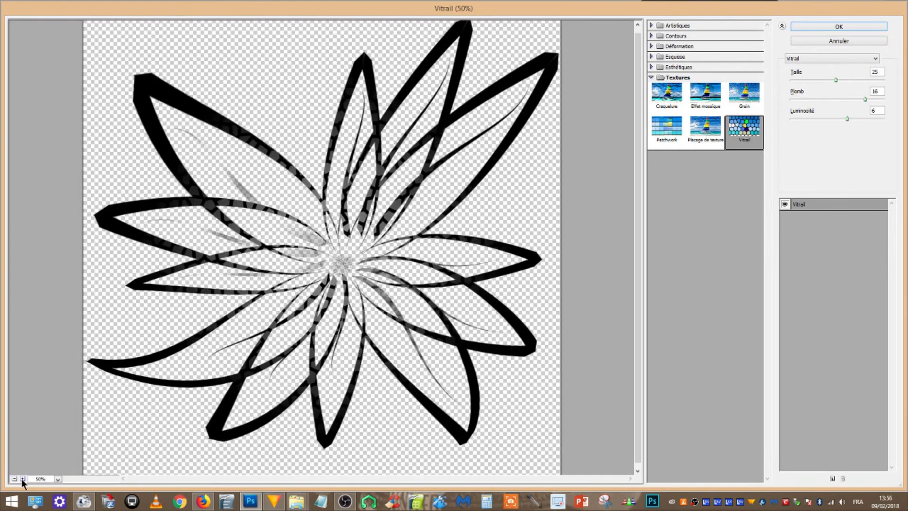
click(654, 78)
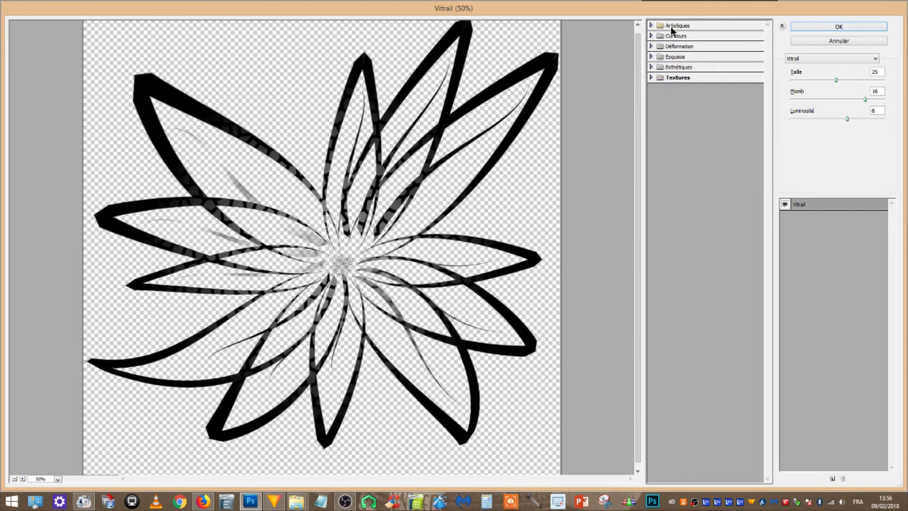
click(651, 25)
double_click(651, 25)
click(651, 26)
click(651, 26)
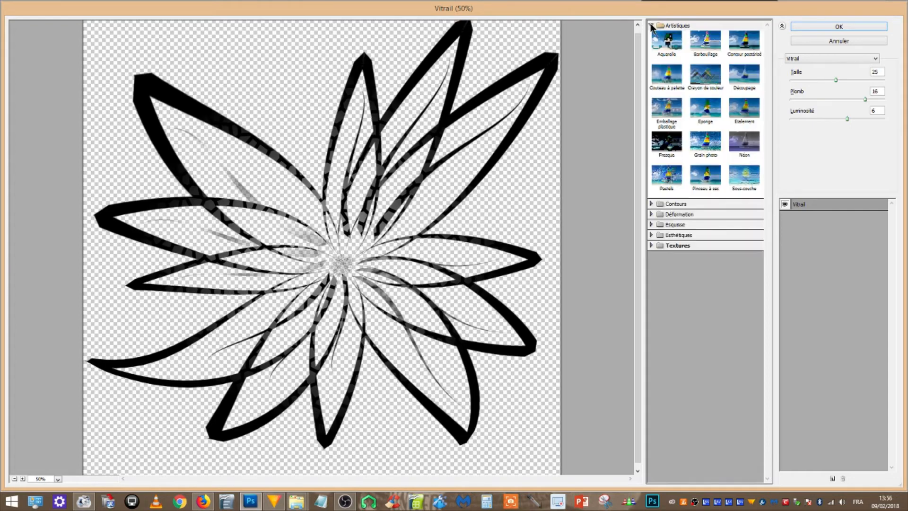
Preview the Aquarelle, Barbouillage and Contour postérisé filters on the flower and collapse the Artistiques category
click(672, 43)
click(712, 45)
click(746, 46)
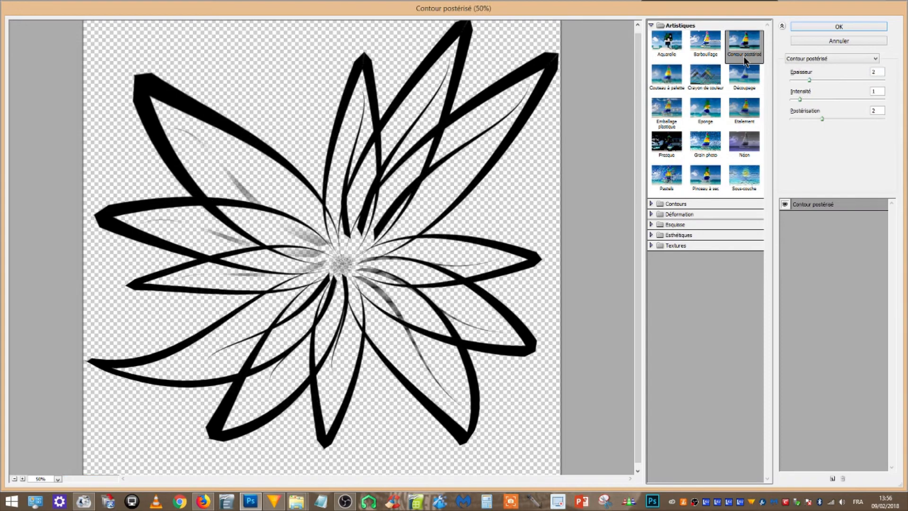
click(651, 26)
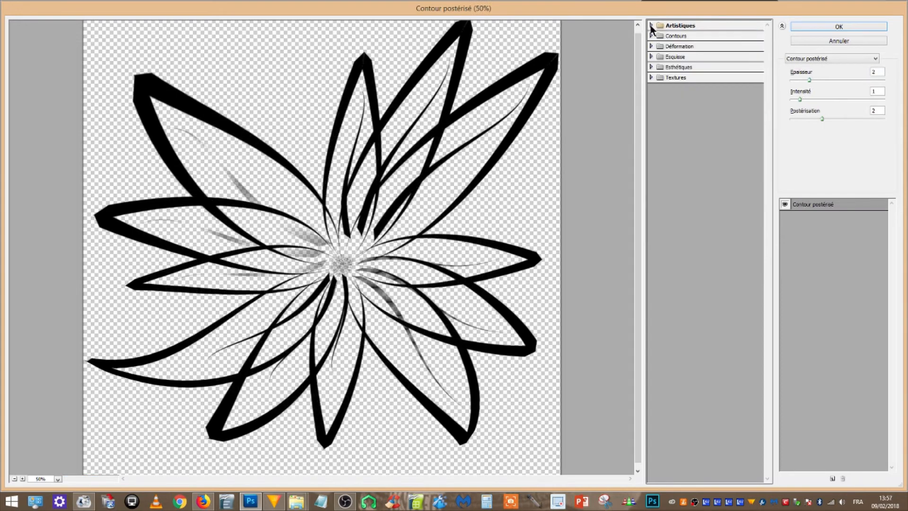
Try the filters on the flower in list order, from Aérographe and Aquarelle through to Bas-relief
click(874, 59)
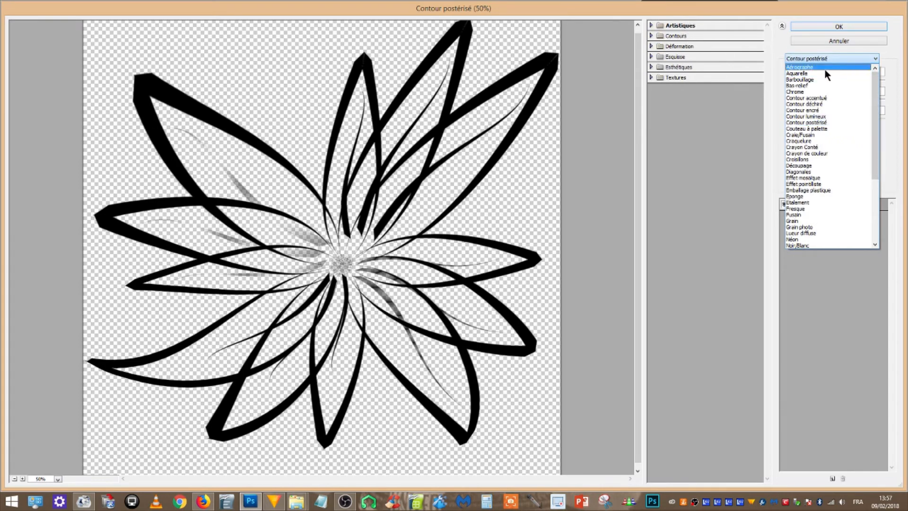
click(807, 68)
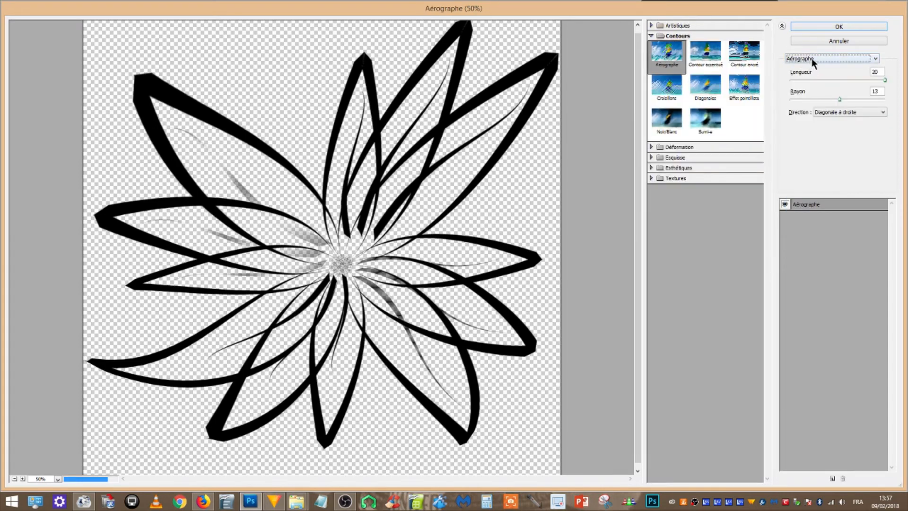
scroll(819, 59, down, 2)
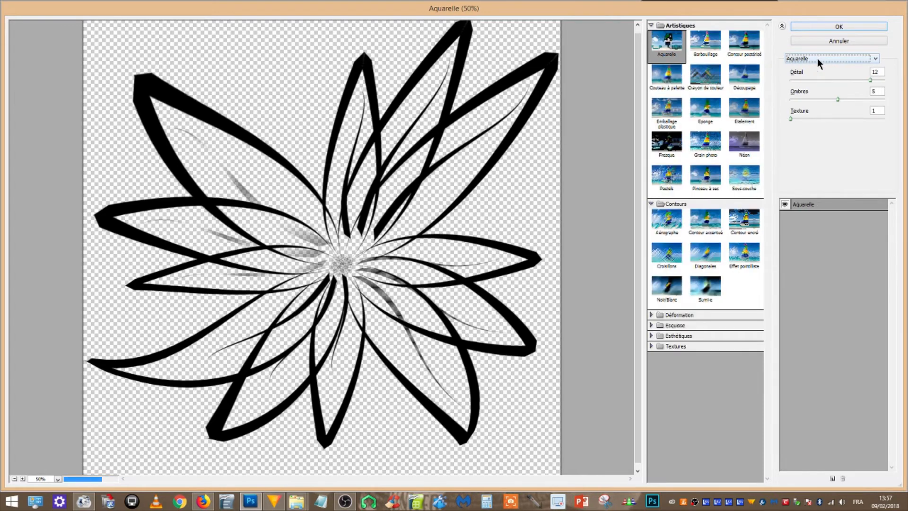
scroll(817, 58, down, 1)
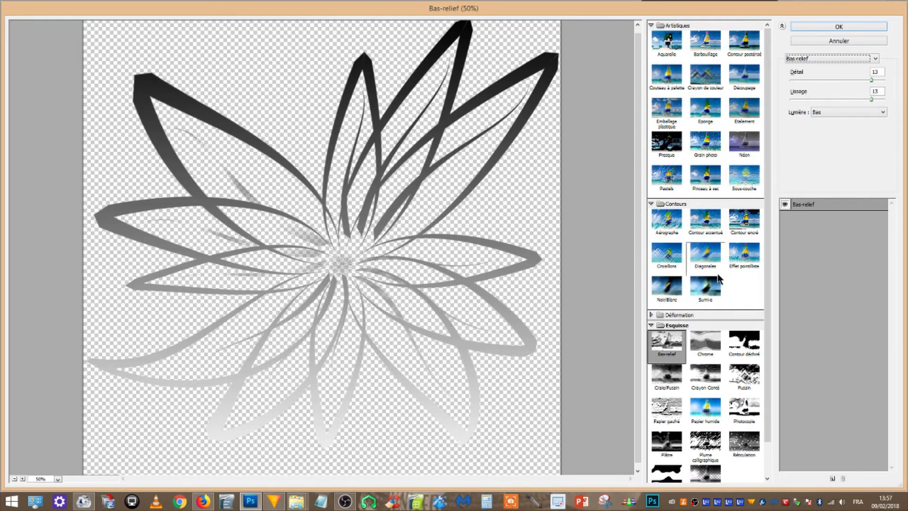
Switch the filter to Grain and examine its texture on the upper petals at 200%
click(845, 59)
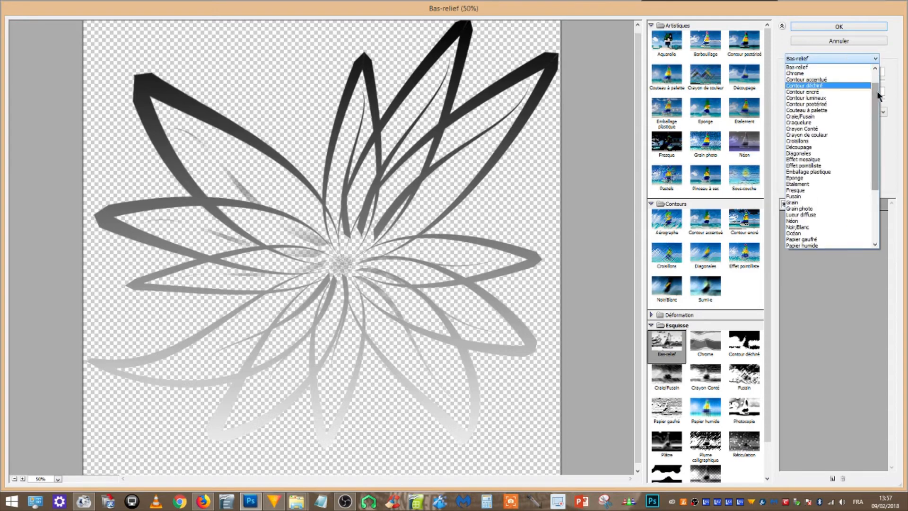
drag(877, 91, 876, 74)
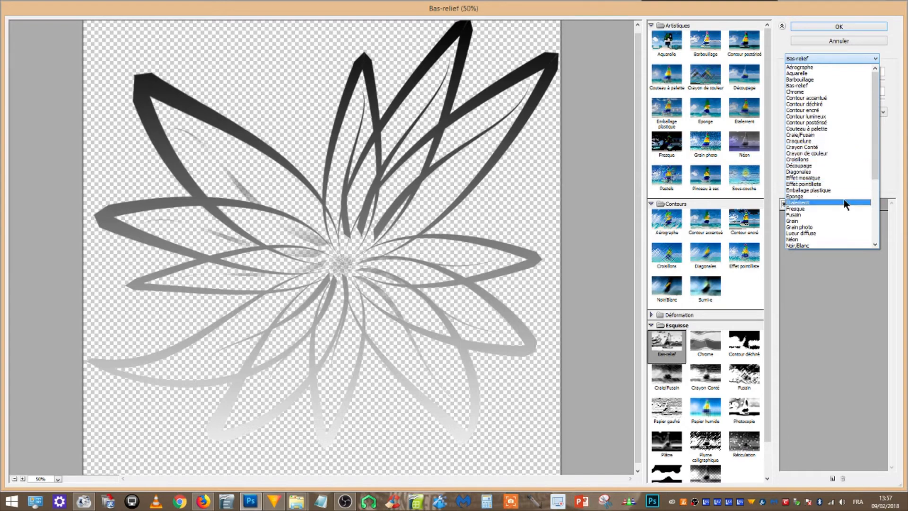
click(842, 221)
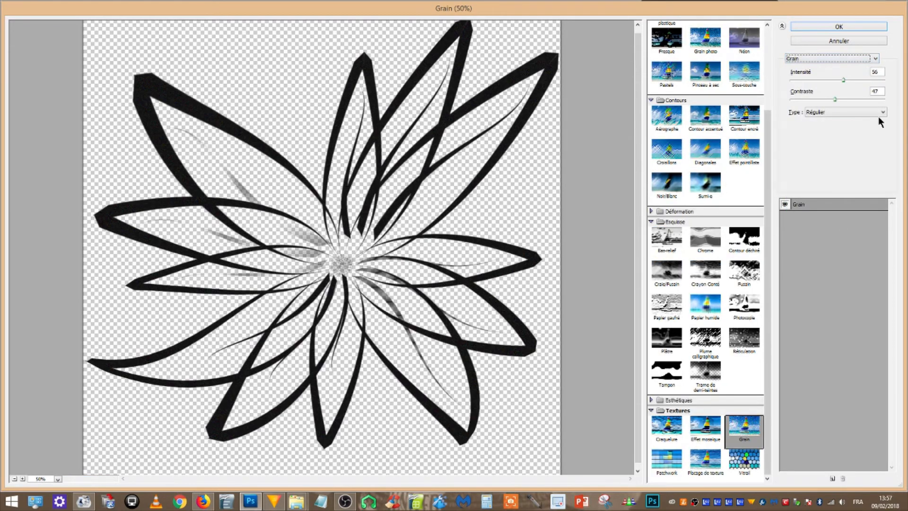
click(22, 479)
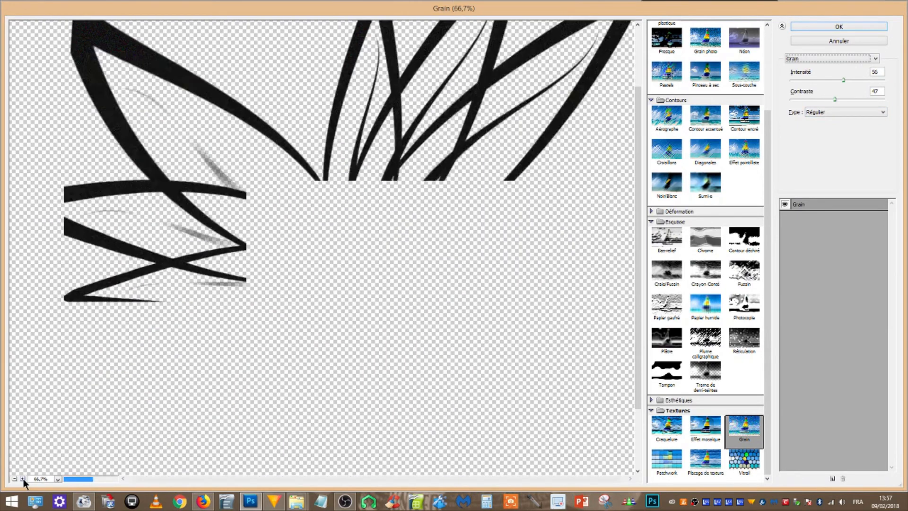
click(22, 479)
click(22, 479)
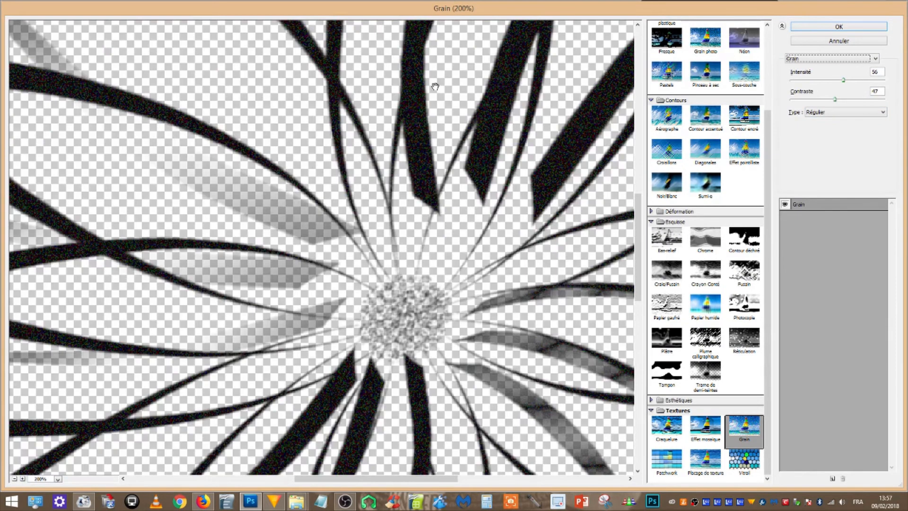
drag(388, 97, 387, 247)
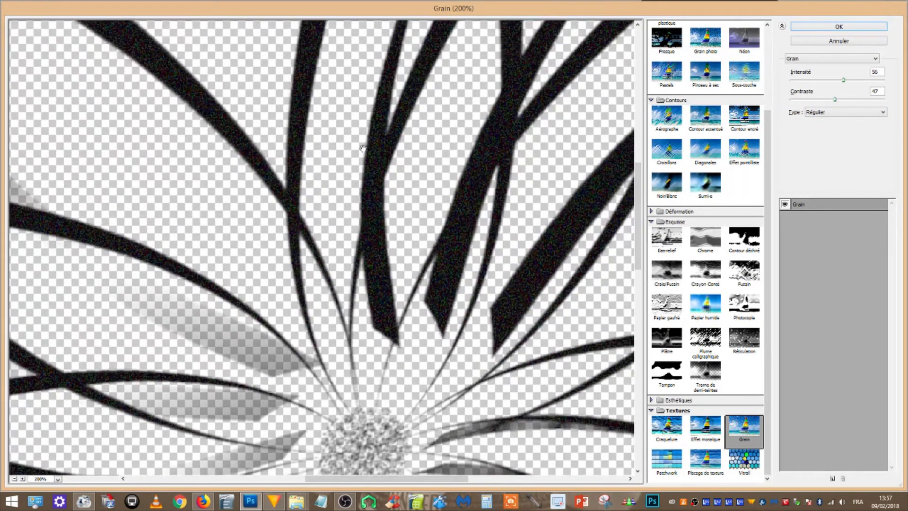
Set the grain's Intensité to 92 and Contraste to 61, and try the successive grain types through Moucheté
drag(845, 79, 853, 100)
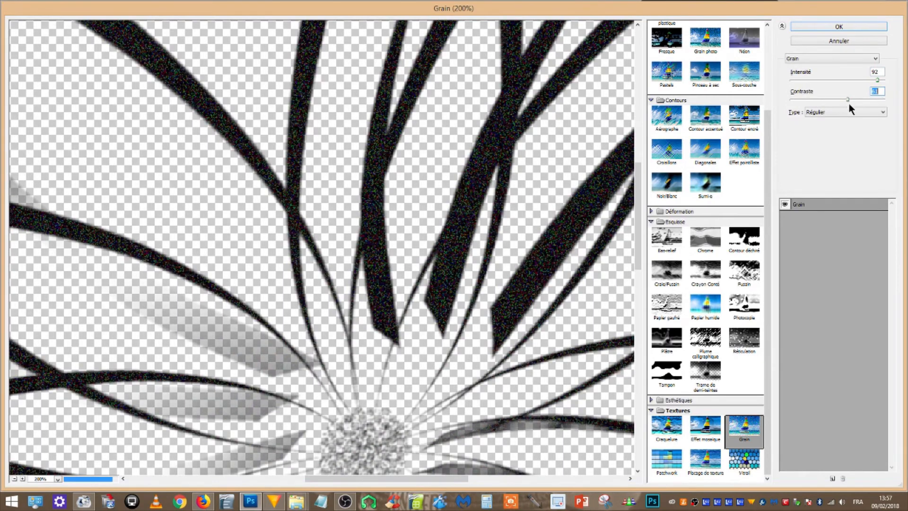
click(884, 112)
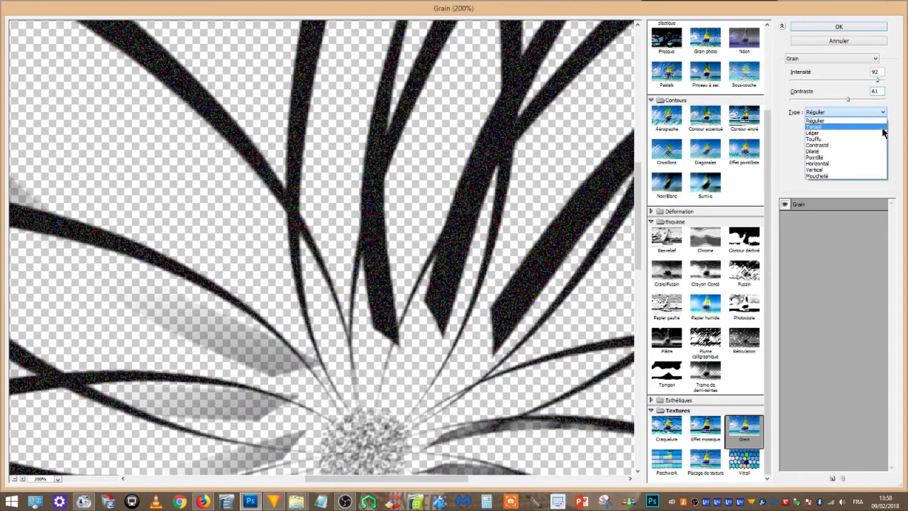
click(882, 124)
key(Down)
key(Down)
key(Down)
key(Down)
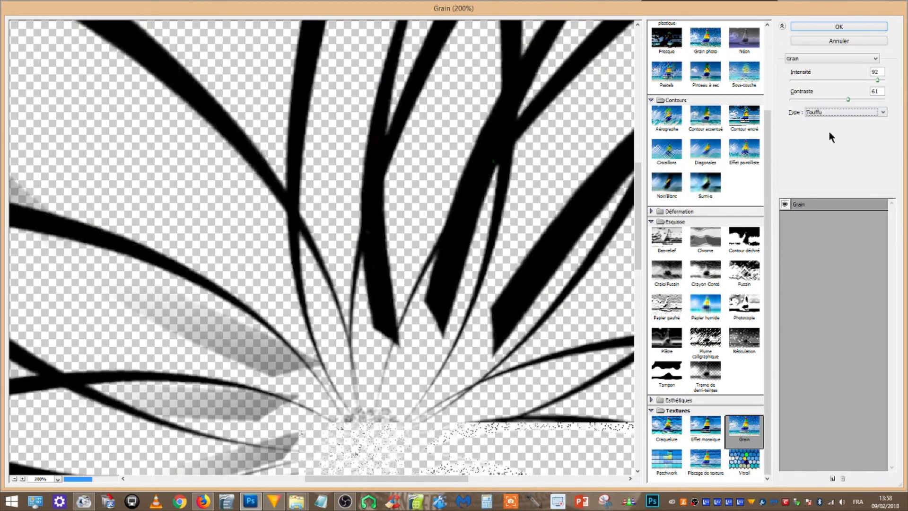
key(Down)
key(Down)
key(Down)
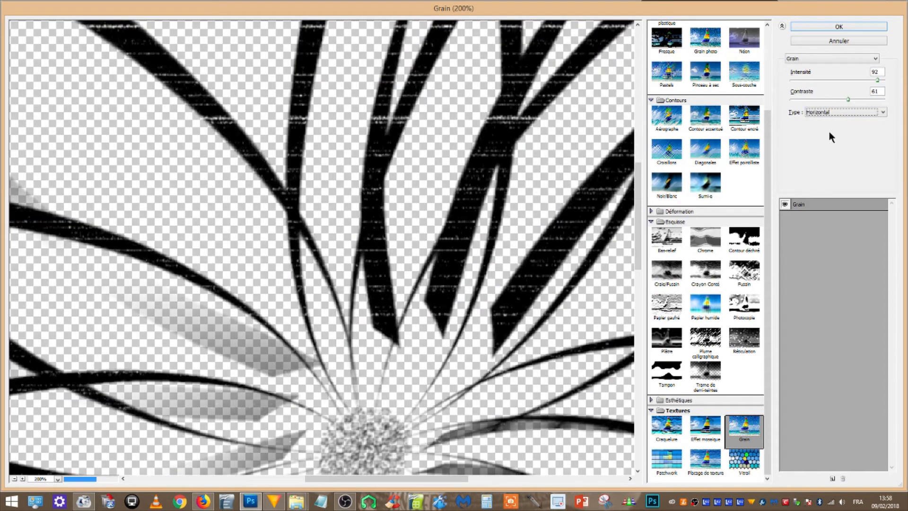
key(Down)
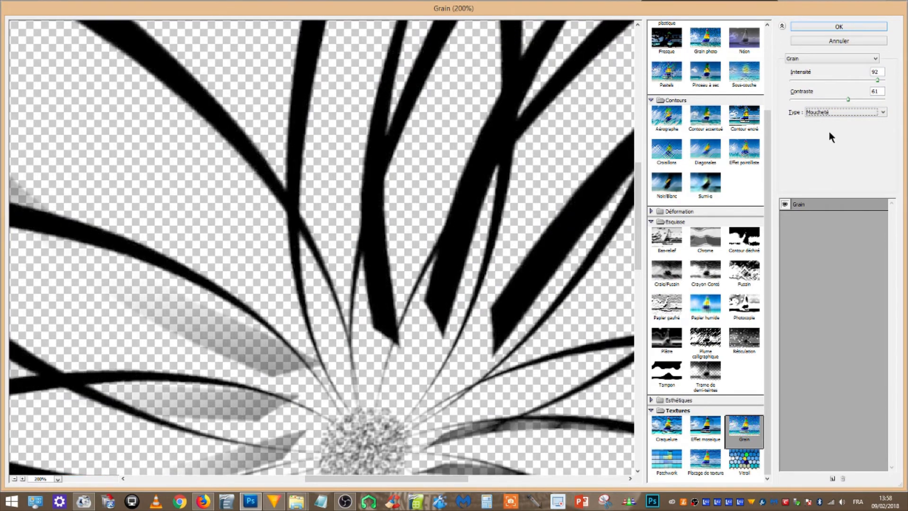
View the flower at 66.7% and set the grain type to Régulier
click(14, 478)
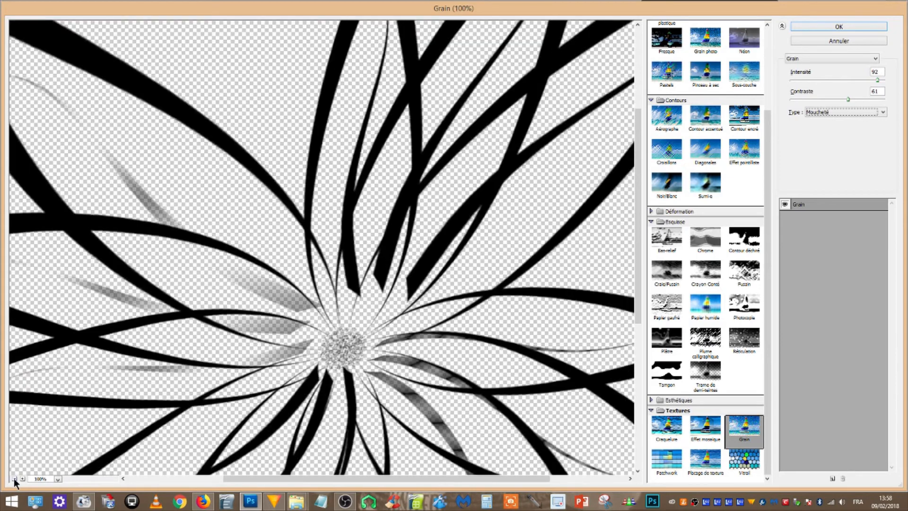
click(14, 479)
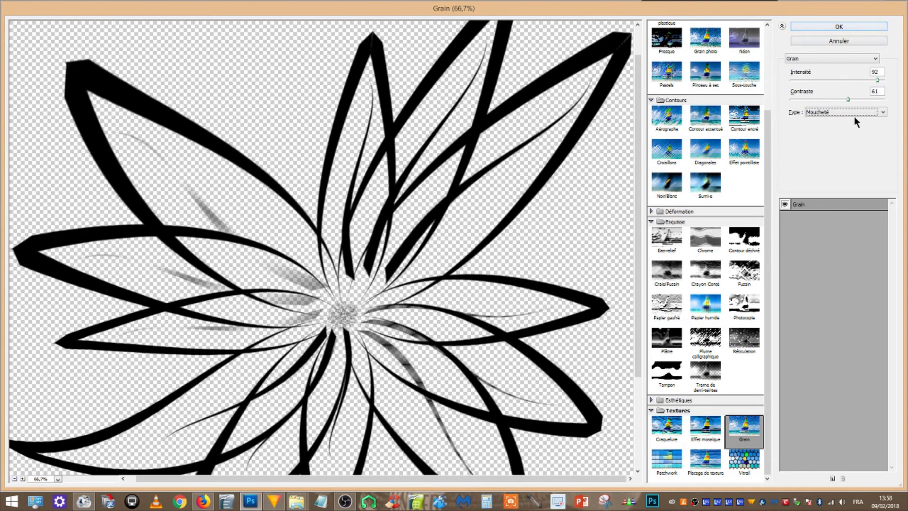
click(854, 113)
click(851, 121)
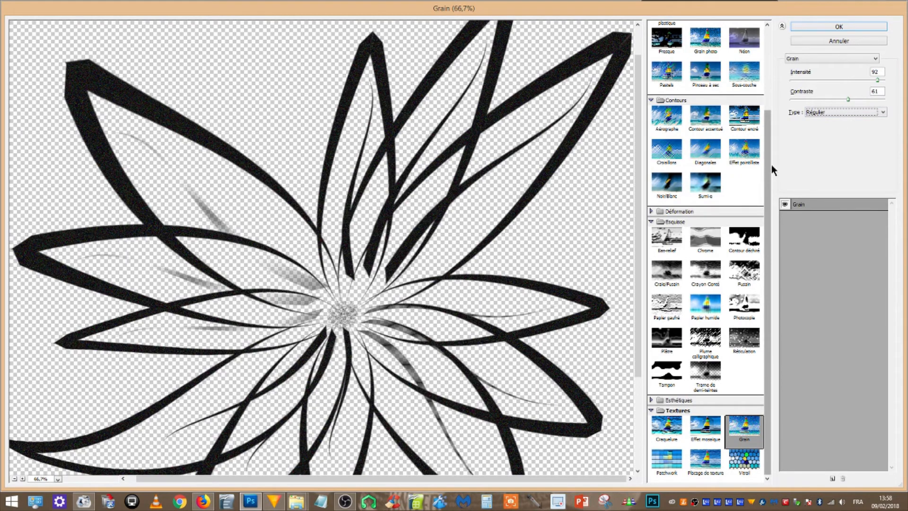
Switch the filter to Vitrail and reduce its cell size (Taille) to 17
click(858, 58)
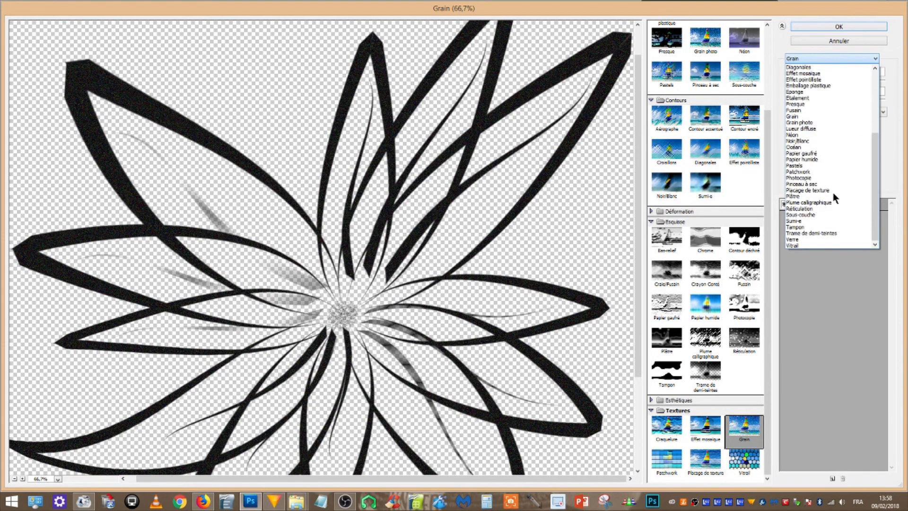
click(824, 244)
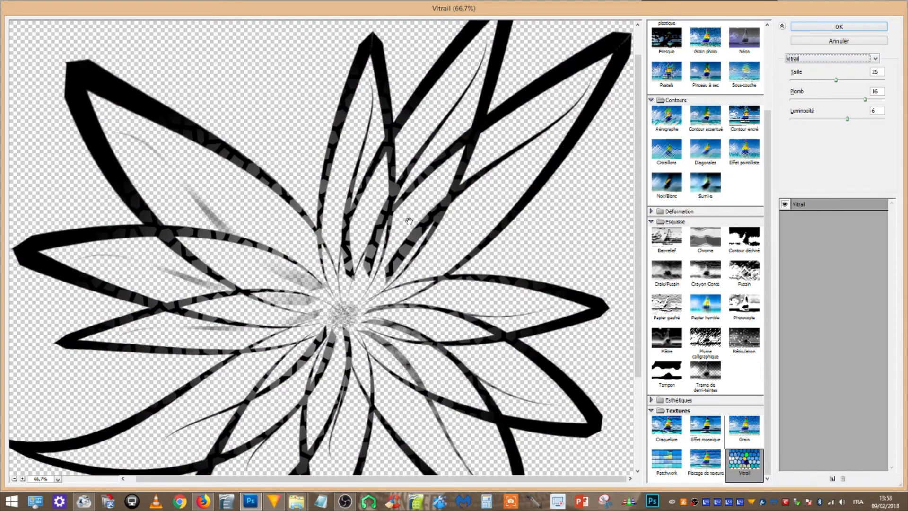
click(22, 479)
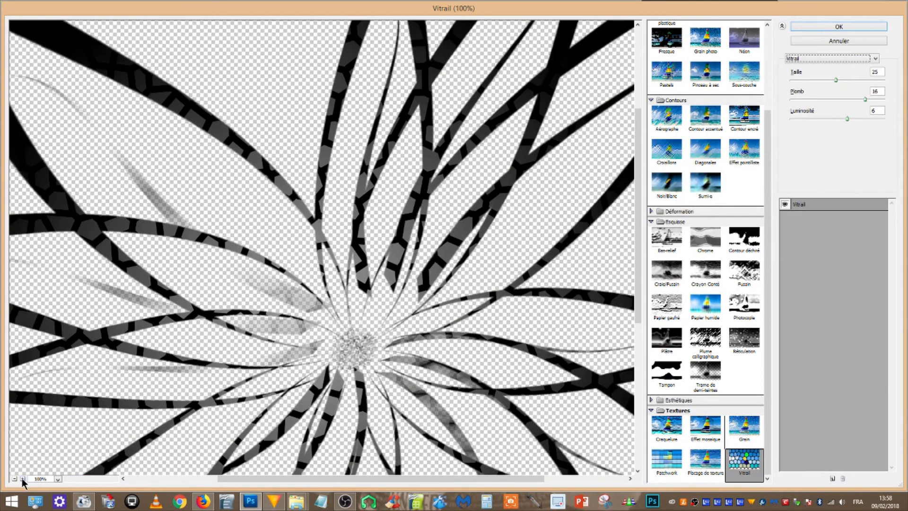
click(22, 478)
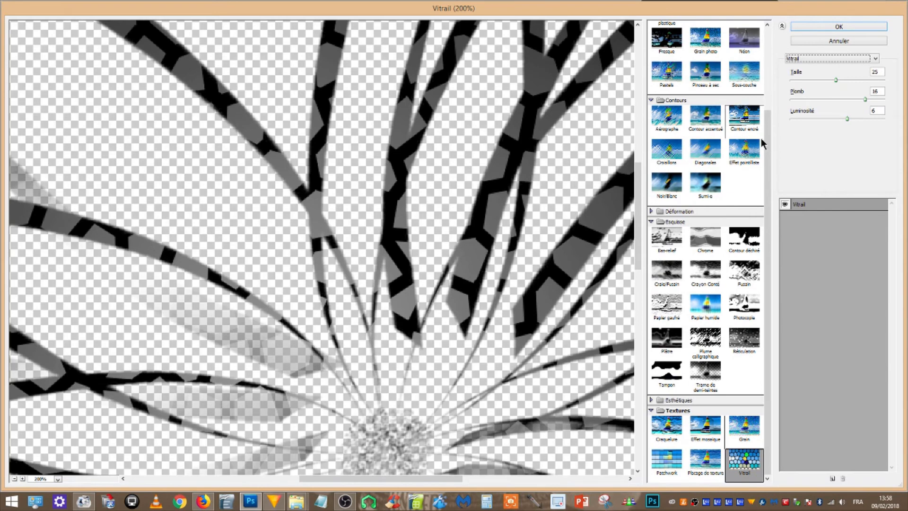
drag(836, 83, 820, 93)
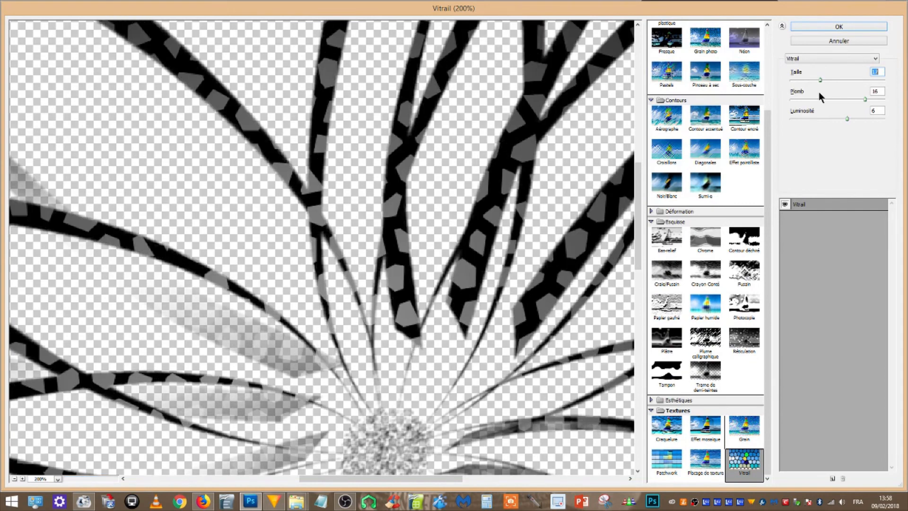
Set the Vitrail filter's Plomb to 12, raise its Luminosité, and apply the filter to the flower
click(14, 479)
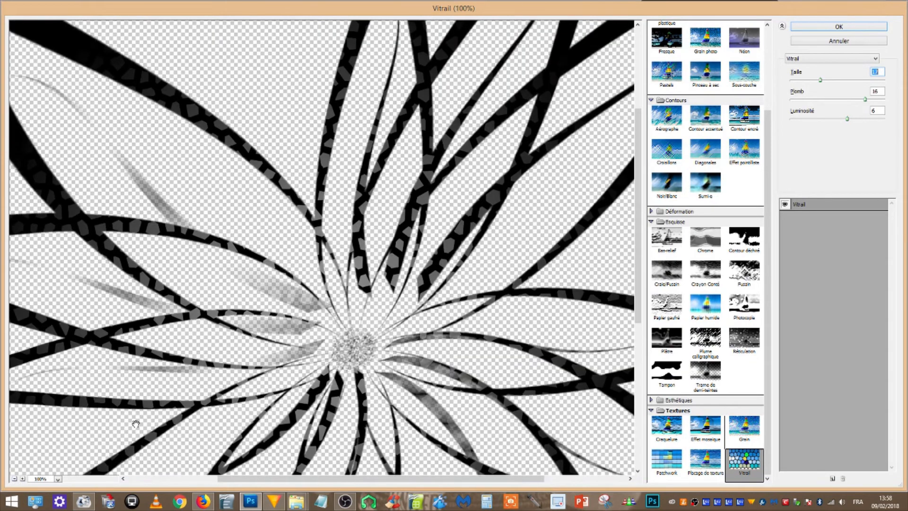
click(14, 479)
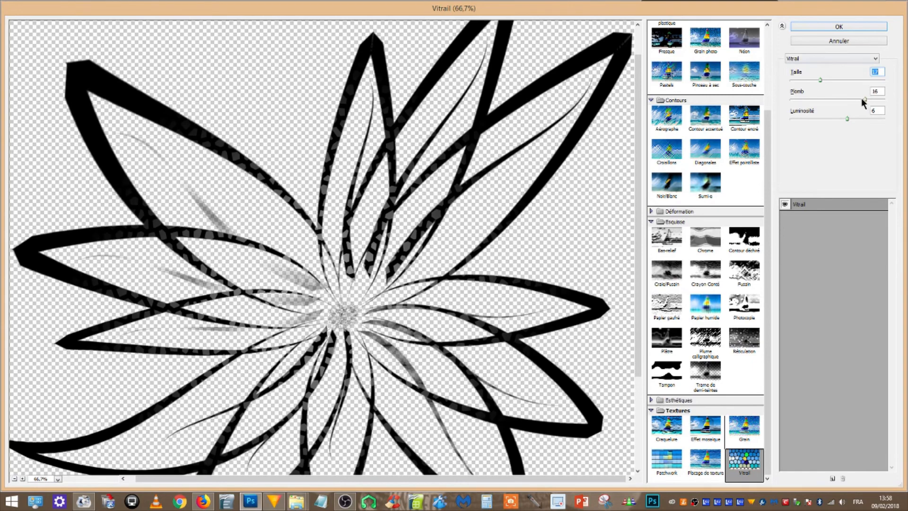
drag(865, 99, 871, 120)
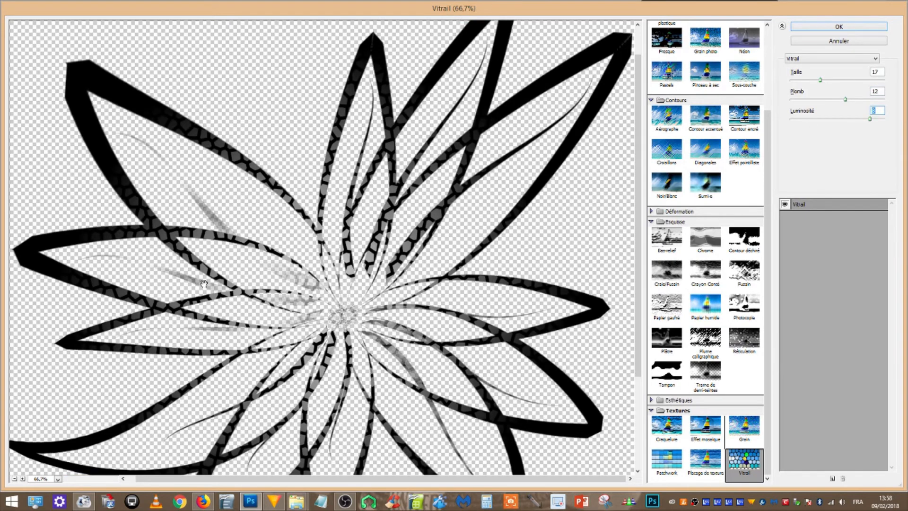
click(839, 25)
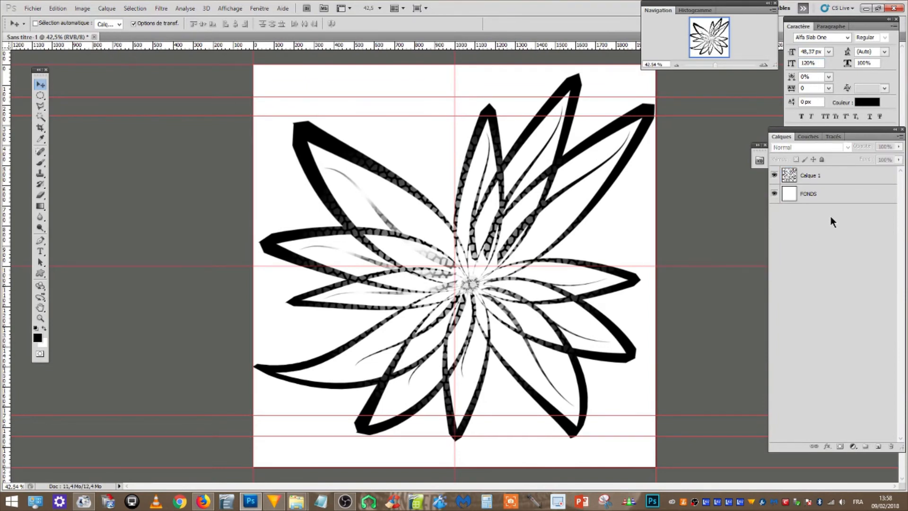
Open the layer style settings of Calque 1 and enable a drop shadow (Ombre portée)
click(883, 180)
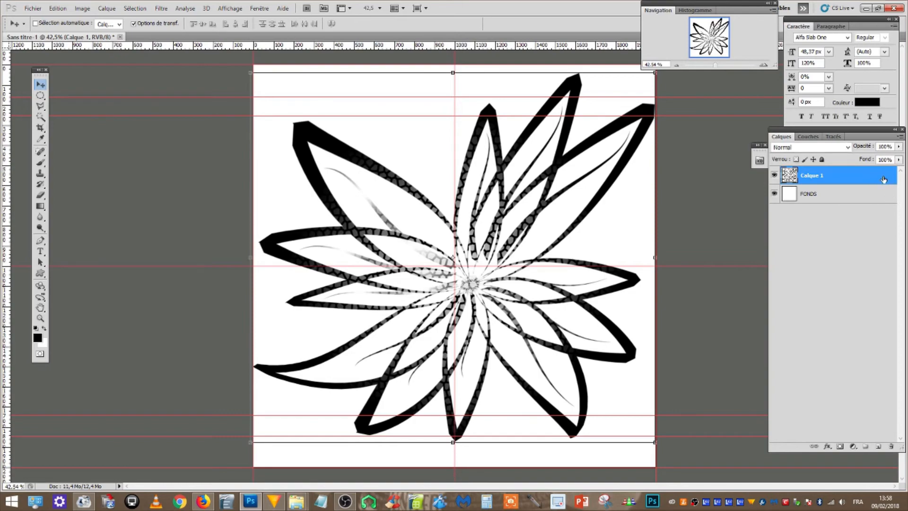
double_click(883, 180)
drag(568, 30, 689, 14)
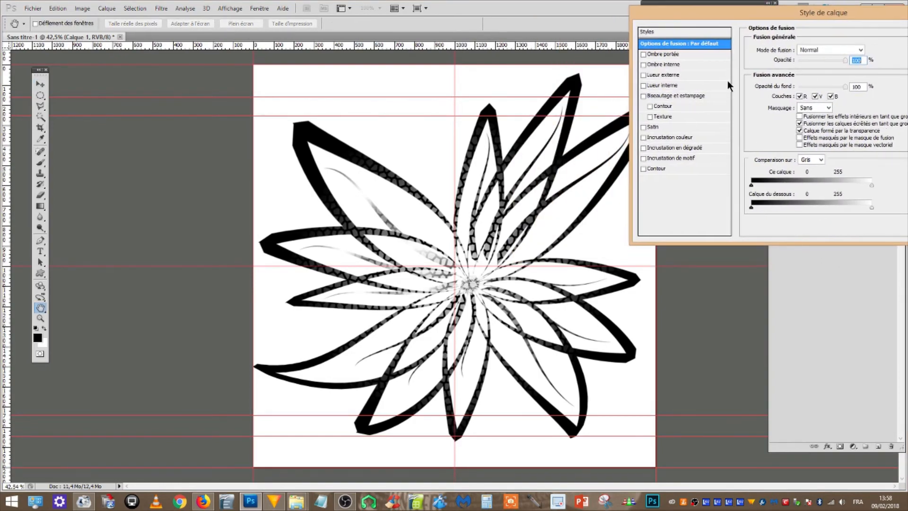
click(682, 54)
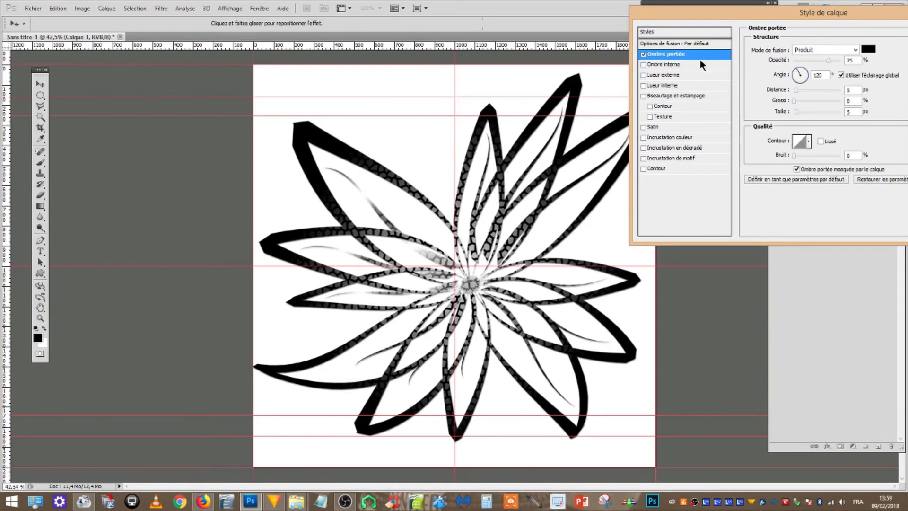
Set the drop shadow's blend mode to Normal and its colour to bright cyan
click(856, 50)
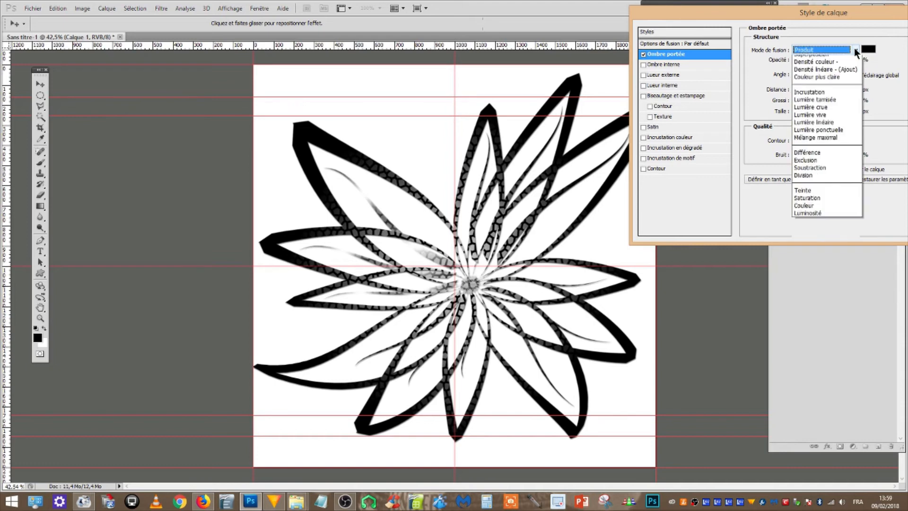
click(841, 55)
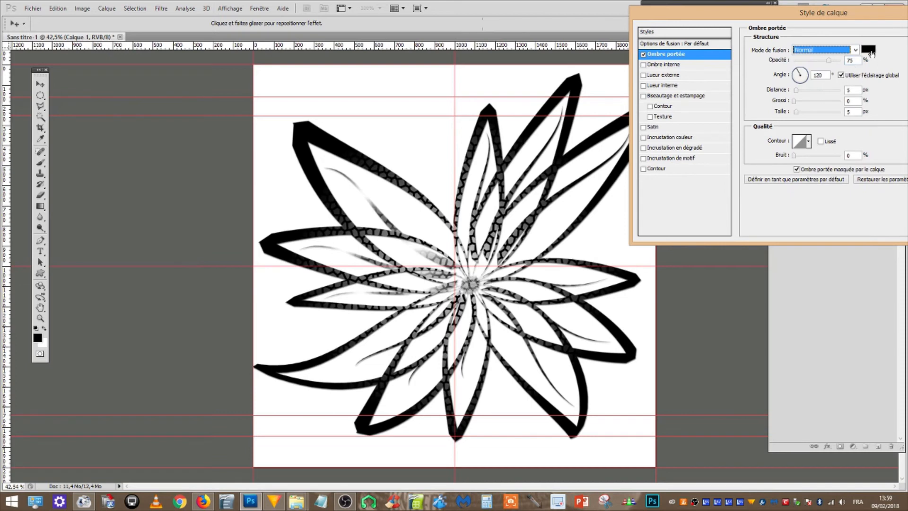
click(869, 50)
drag(774, 158, 773, 135)
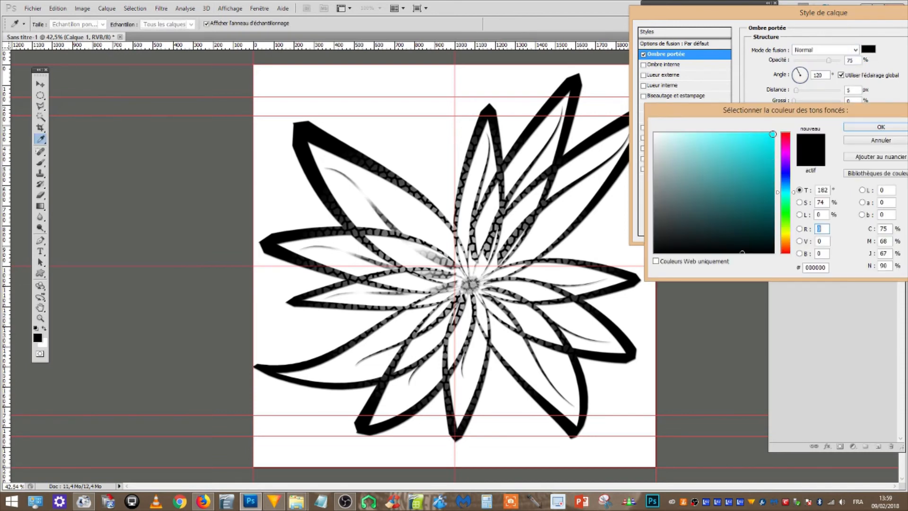
click(869, 128)
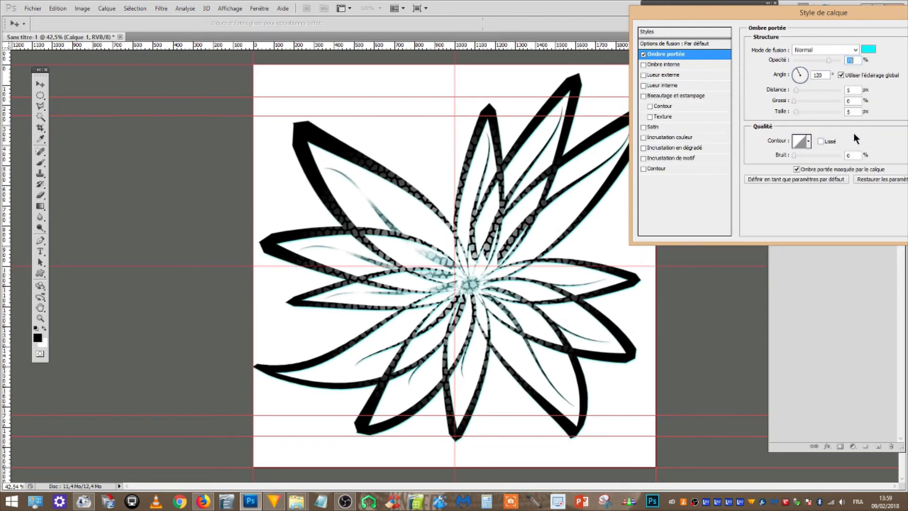
Set the drop shadow's angle to 0°, distance to 0 px, Grossi to 17% and Taille to 24 px, with Lissé enabled
click(808, 75)
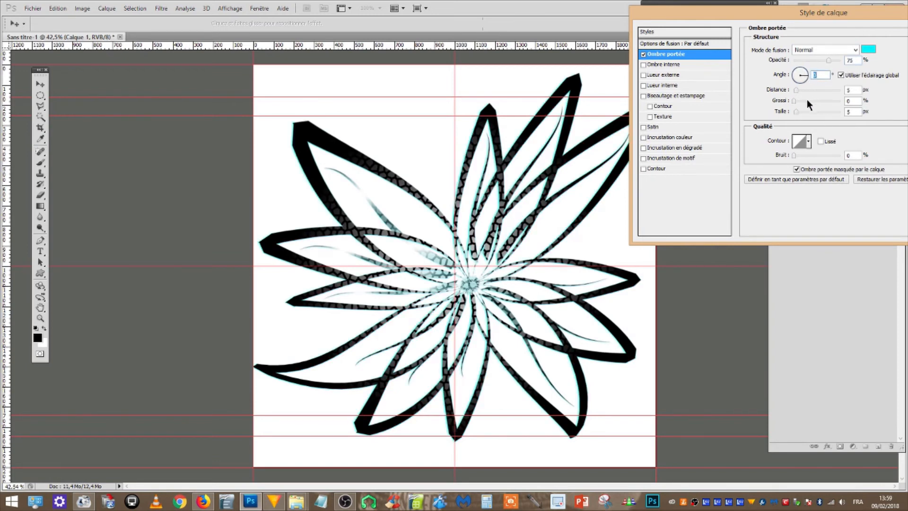
drag(796, 111, 792, 90)
click(821, 141)
Give the drop shadow the rounded convex contour preset and reduce its size to a thin cyan edge
click(809, 141)
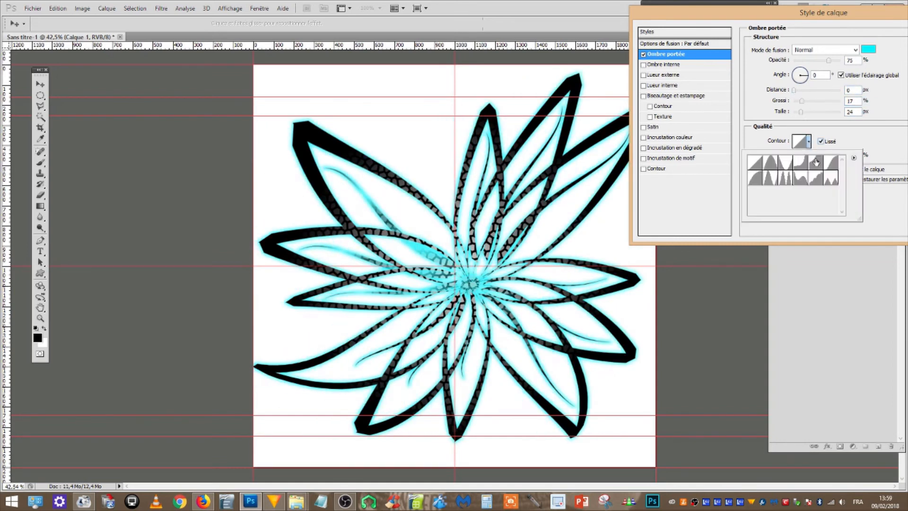
click(756, 178)
click(820, 123)
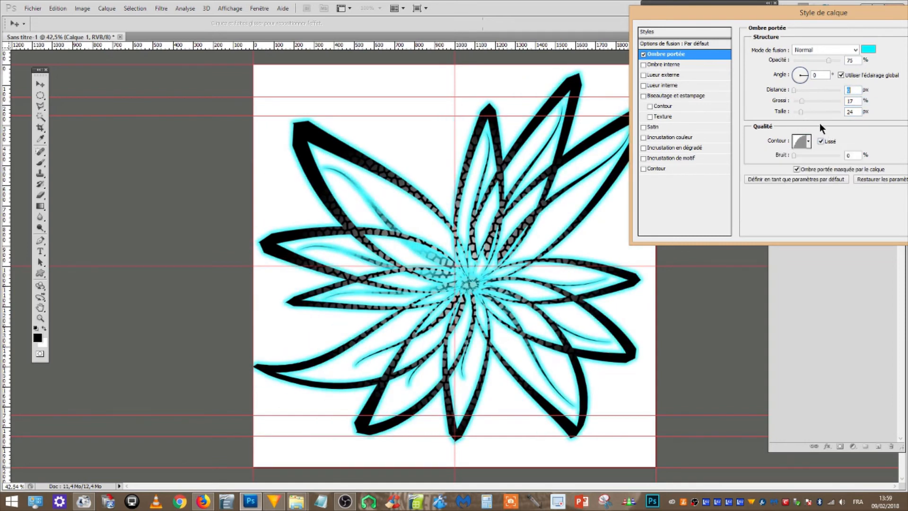
drag(801, 111, 797, 112)
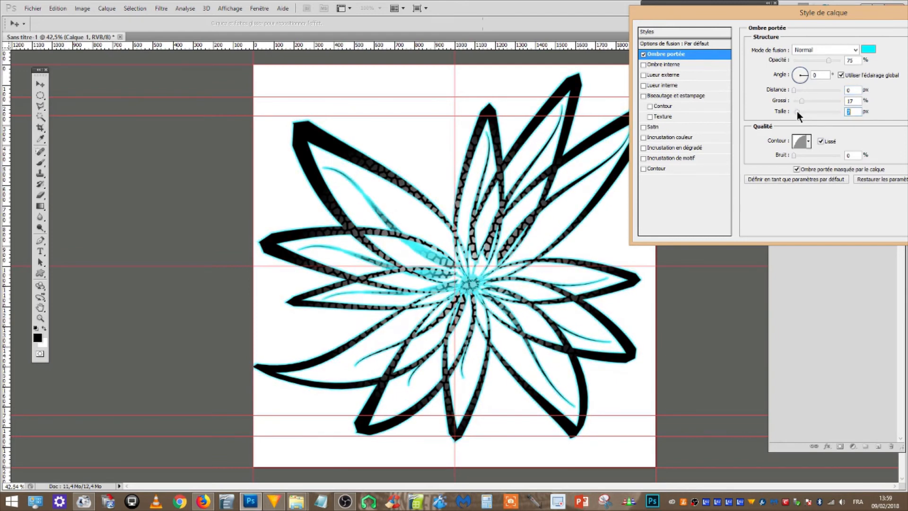
Enable an inner shadow (Ombre interne) and try the Biseautage et estampage style, leaving the bevel off
click(699, 68)
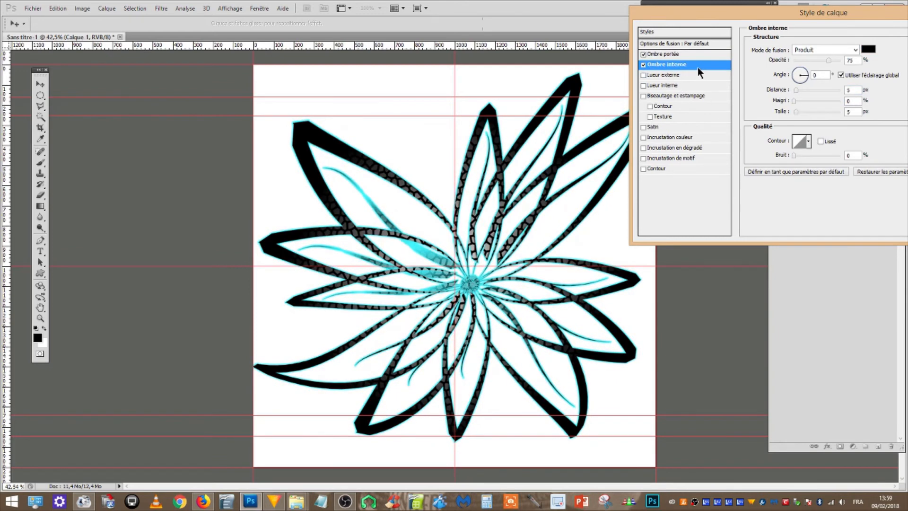
click(643, 65)
click(643, 75)
click(643, 95)
click(649, 96)
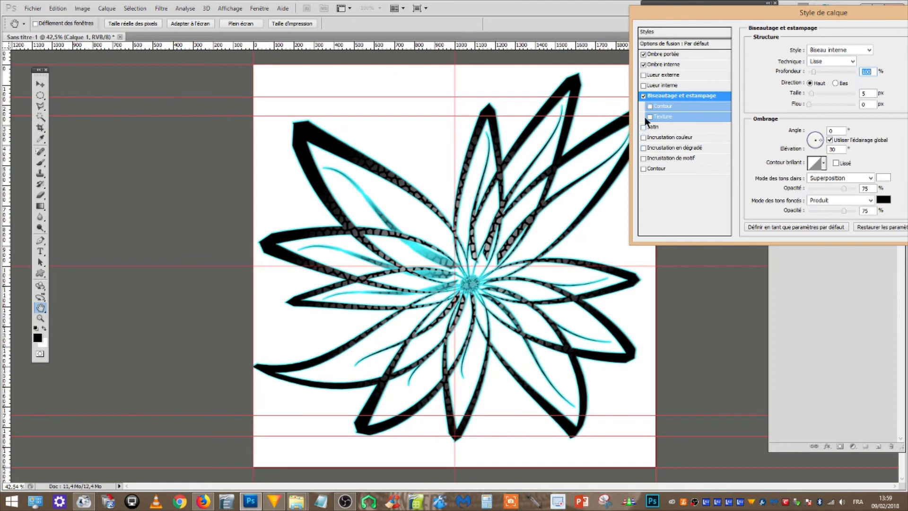
click(643, 96)
Enable the red colour overlay (Incrustation couleur) on the flower and open its settings
click(643, 137)
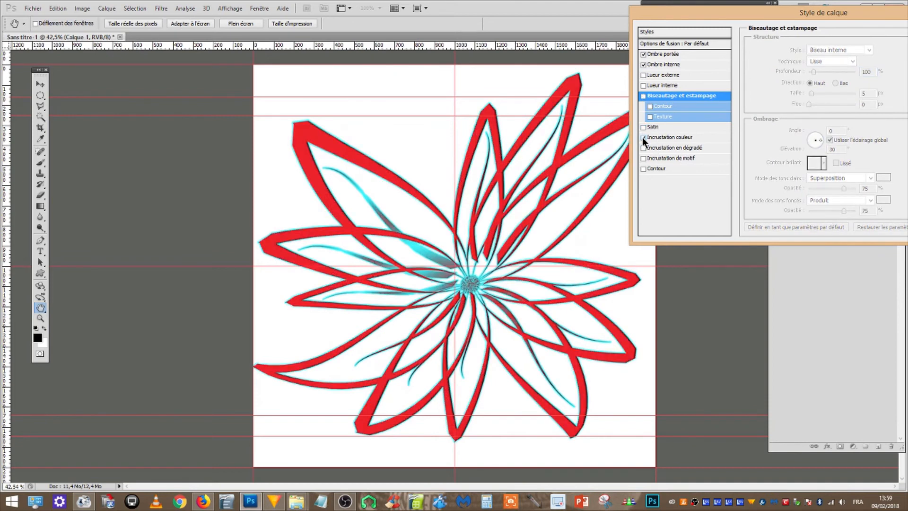
click(643, 137)
click(643, 138)
click(657, 139)
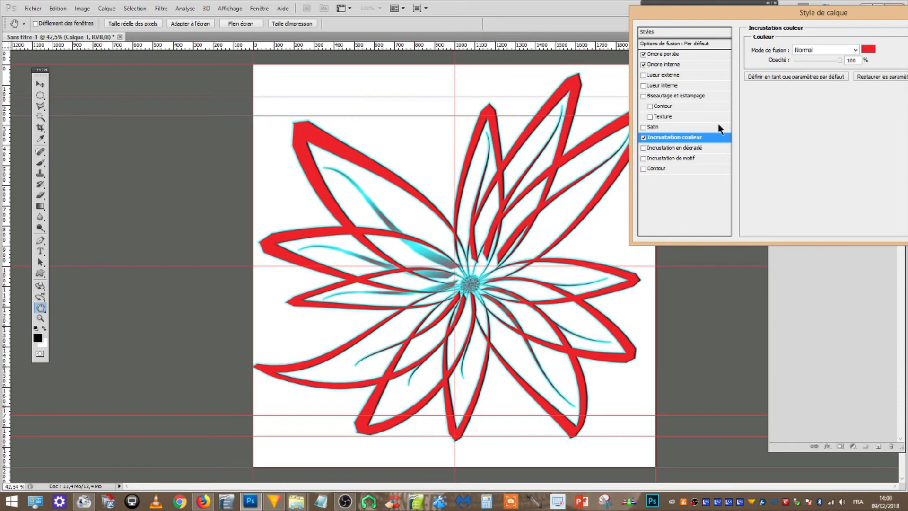
Try the Produit and Luminosité blend modes on the colour overlay, testing a lower opacity with Luminosité
click(831, 51)
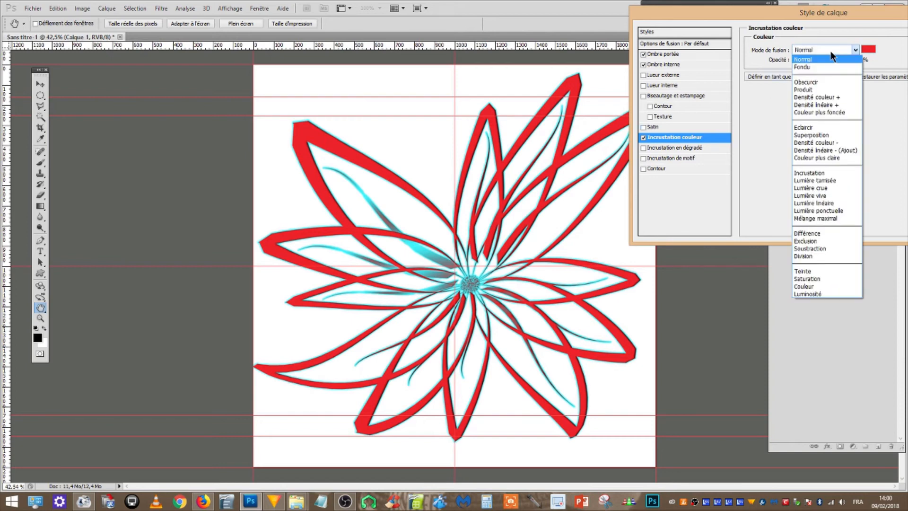
click(839, 88)
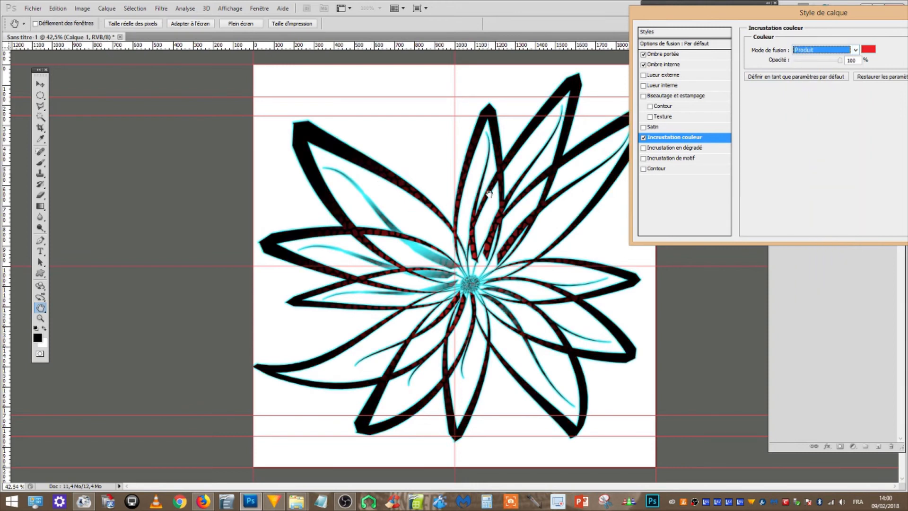
click(830, 50)
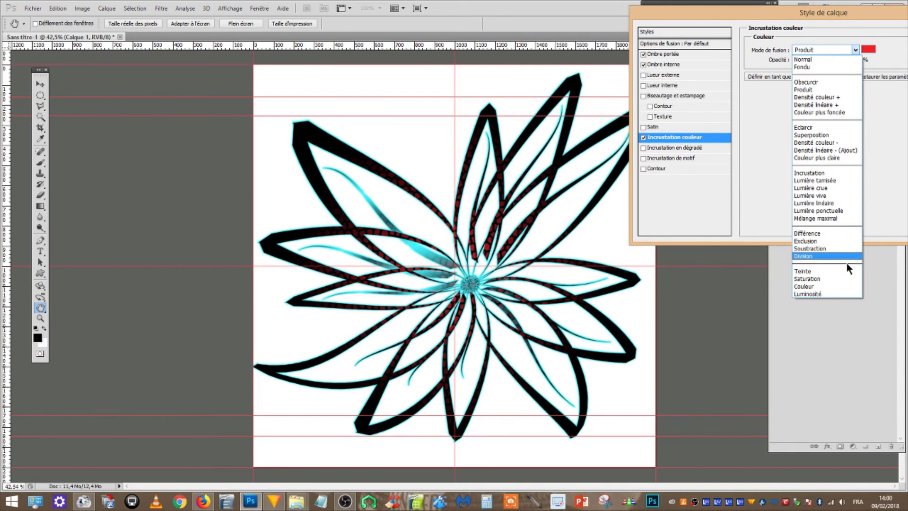
click(848, 294)
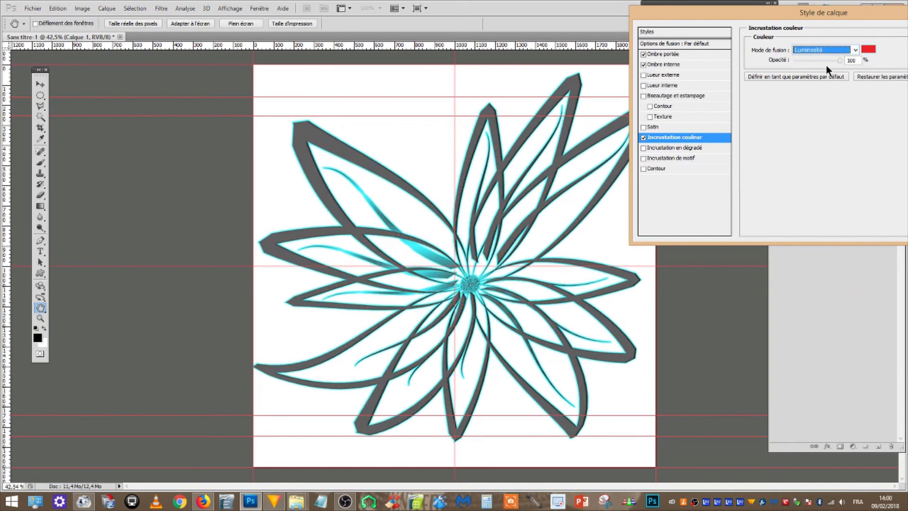
mouse_move(839, 60)
mouse_down()
mouse_move(805, 62)
mouse_move(884, 71)
mouse_up()
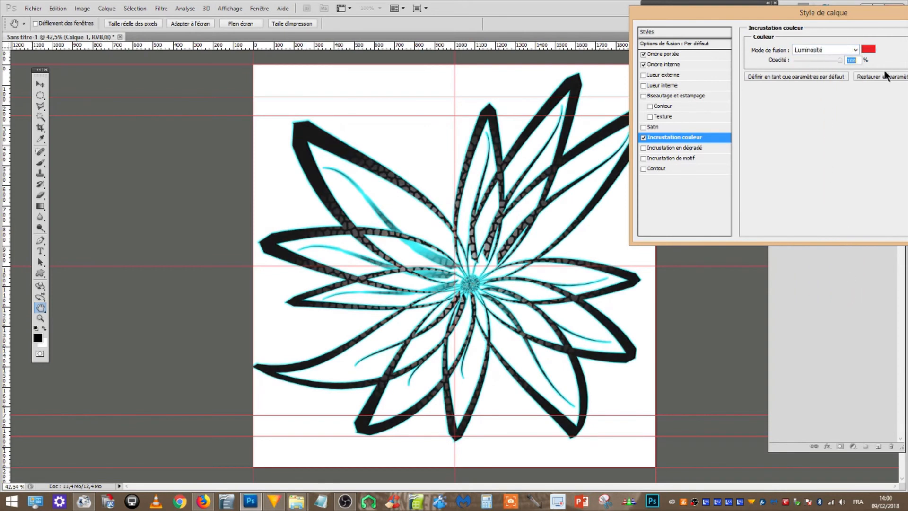
Compare Superposition on the colour overlay and settle on Incrustation as its blend mode
click(837, 49)
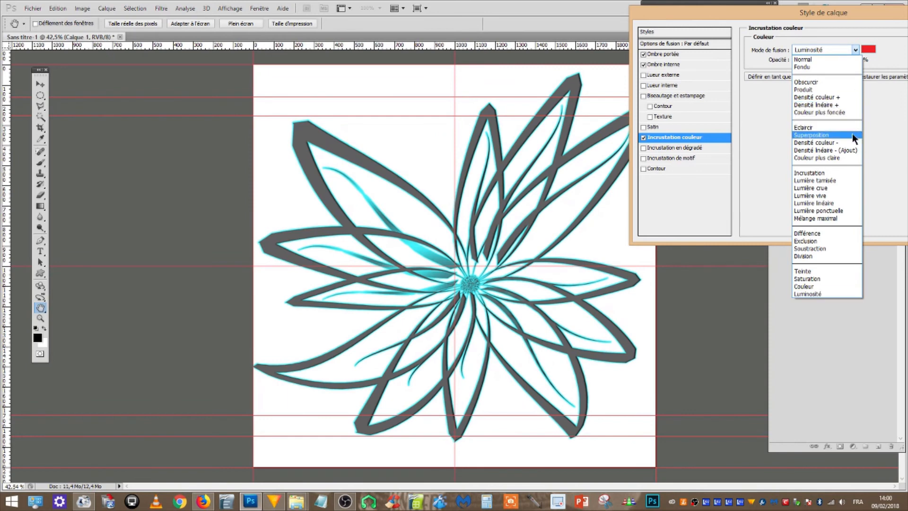
click(852, 133)
click(836, 50)
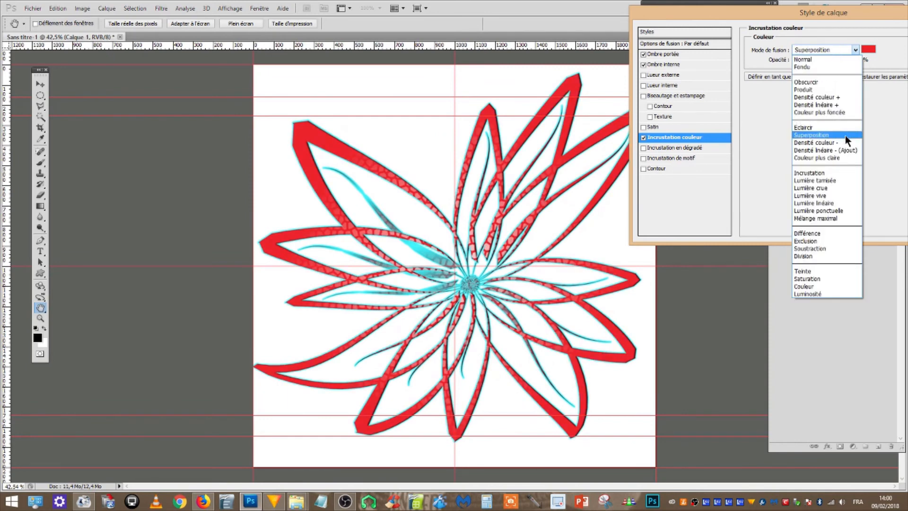
click(844, 172)
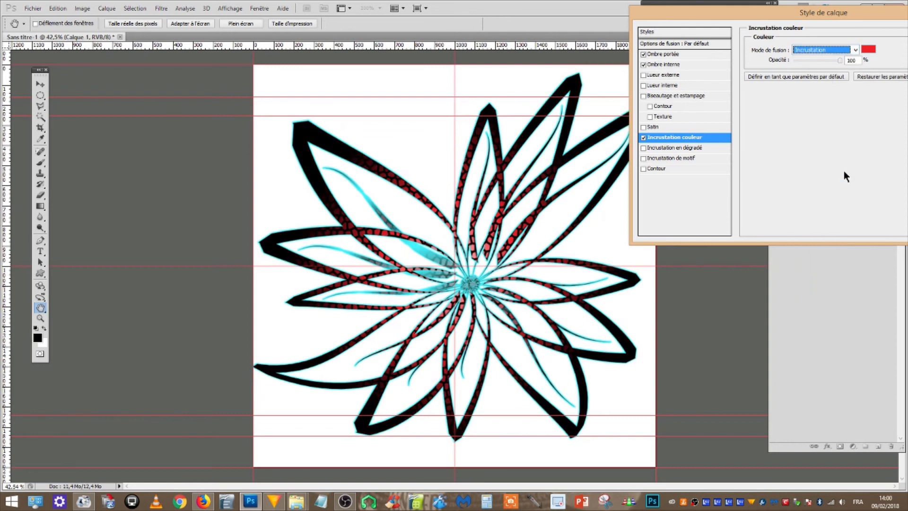
Enable a gradient overlay (Incrustation en dégradé) on the flower and open its gradient for editing
click(644, 148)
click(661, 149)
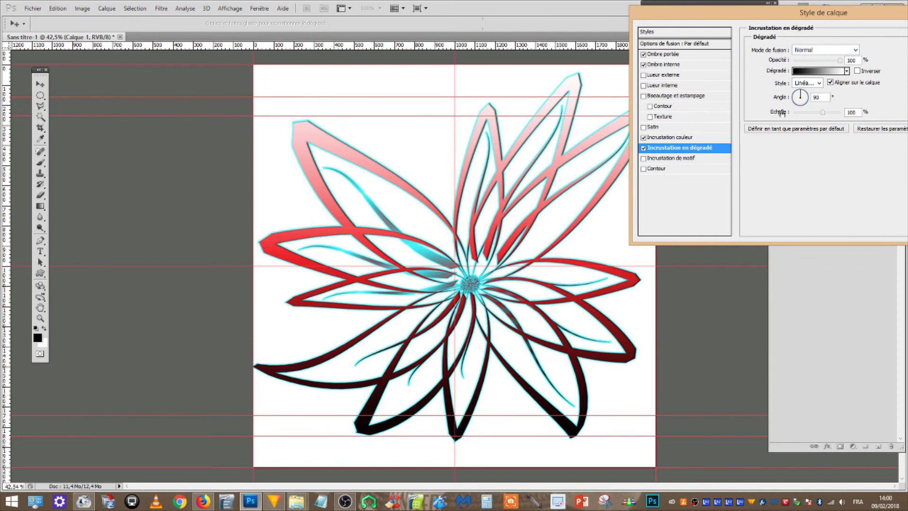
click(836, 72)
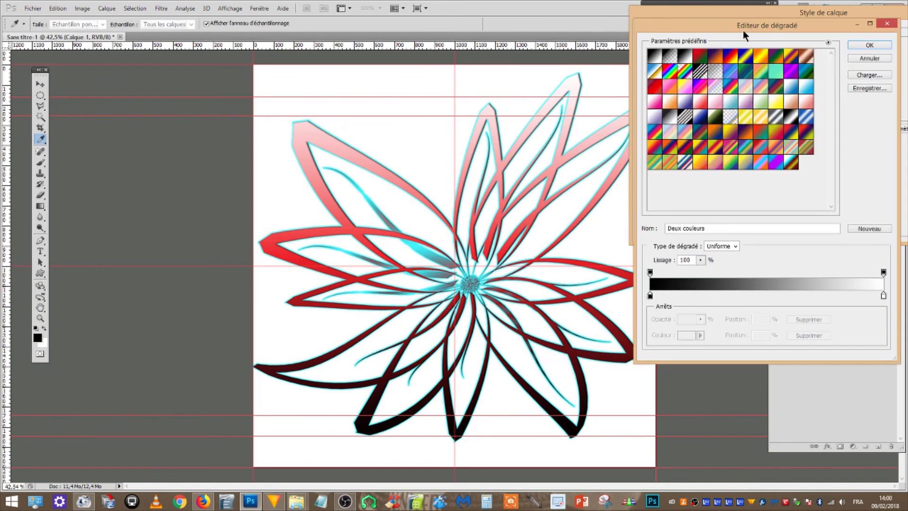
mouse_move(743, 30)
mouse_down()
mouse_move(750, 21)
mouse_move(741, 15)
mouse_up()
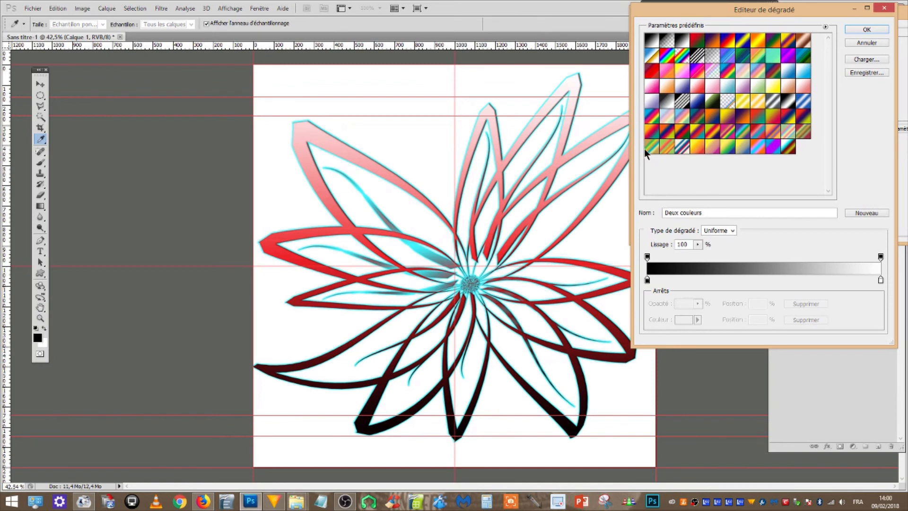
Change the gradient's starting colour stop from black to purple (94089d)
click(648, 280)
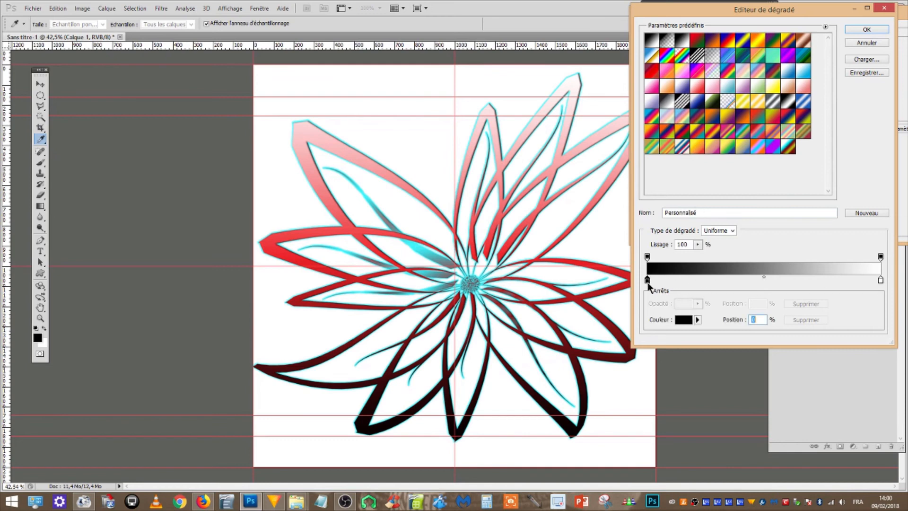
click(684, 321)
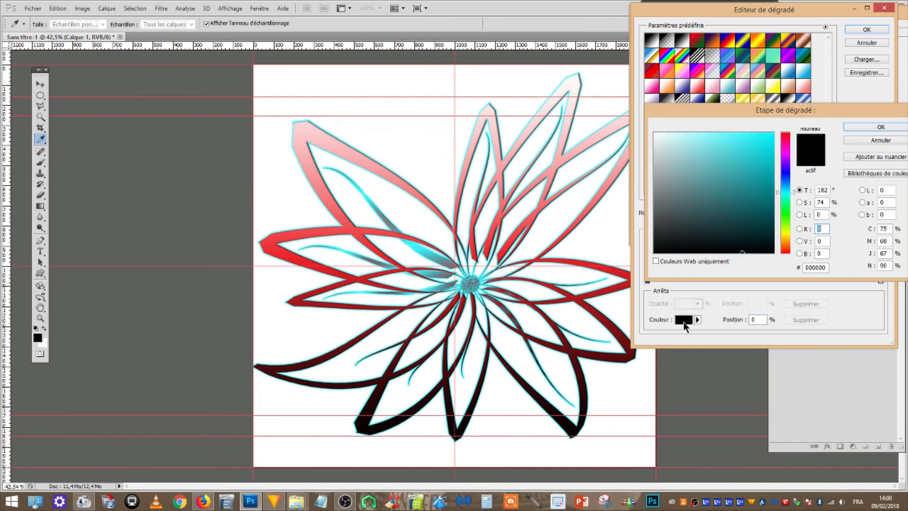
click(786, 155)
click(766, 192)
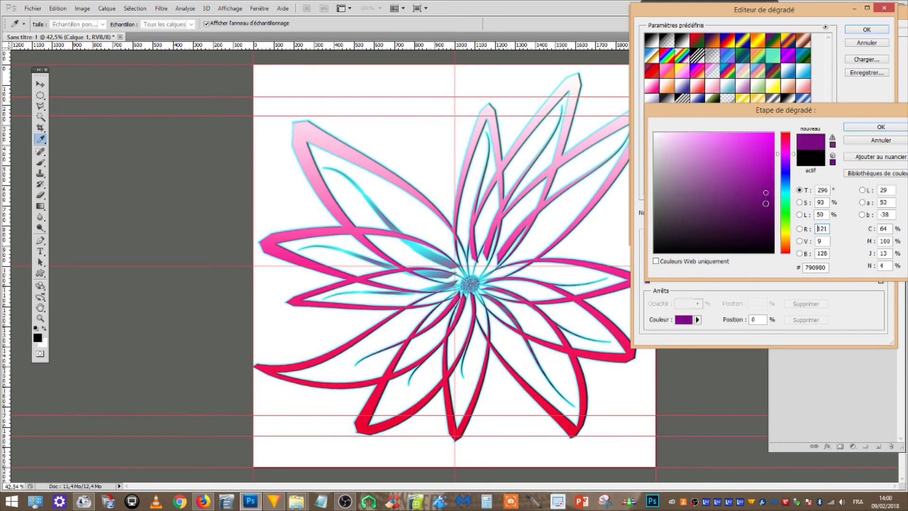
mouse_move(766, 203)
mouse_down()
mouse_move(767, 167)
mouse_move(767, 178)
mouse_up()
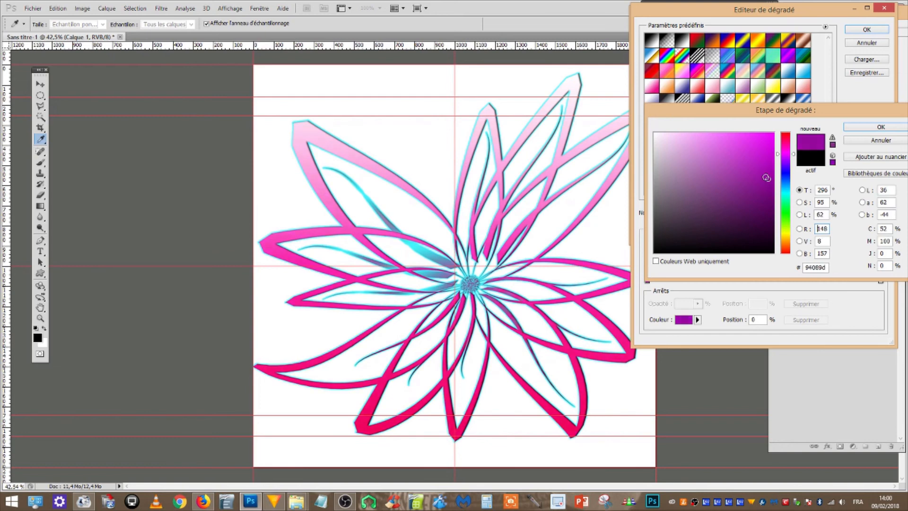
click(869, 129)
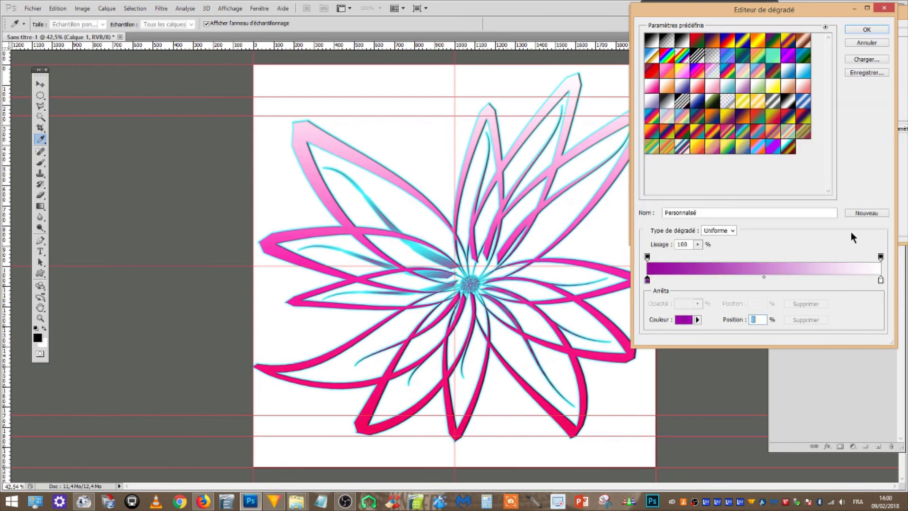
Set the gradient's end colour stop to dark blue (04447f)
click(881, 280)
click(687, 319)
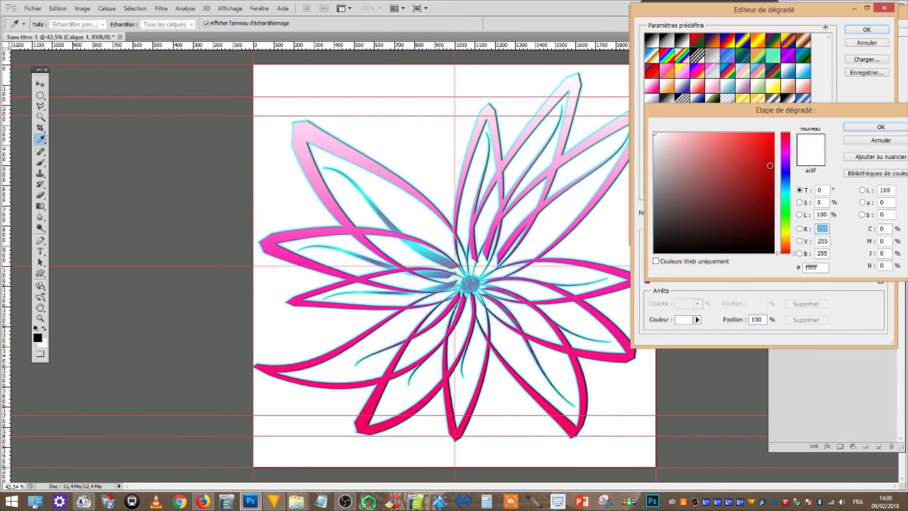
click(786, 180)
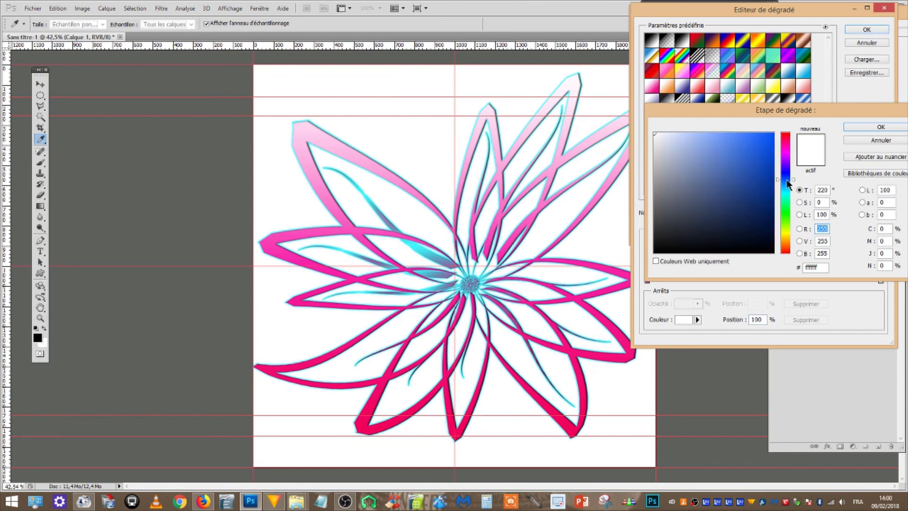
drag(787, 181, 788, 185)
click(771, 193)
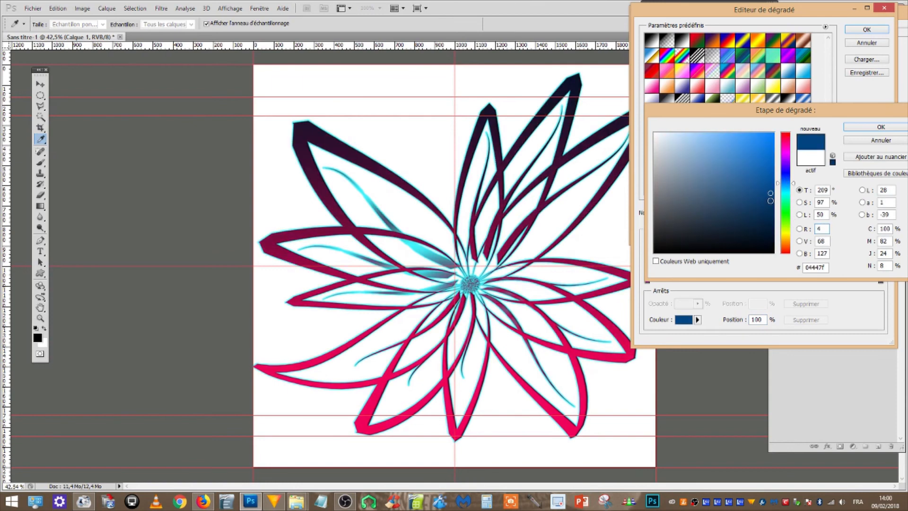
click(868, 126)
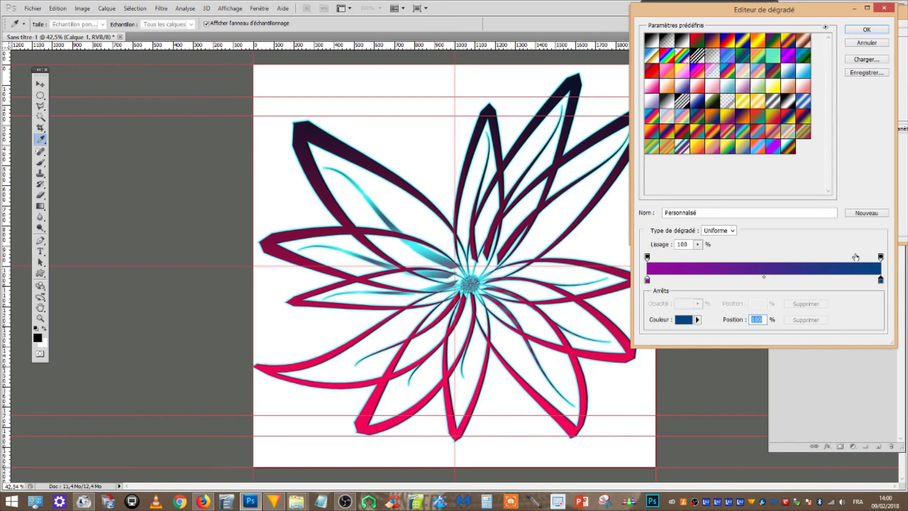
Add two blue intermediate stops to the gradient, one at 25% and one about three quarters along, discarding the extra stop between them
click(696, 280)
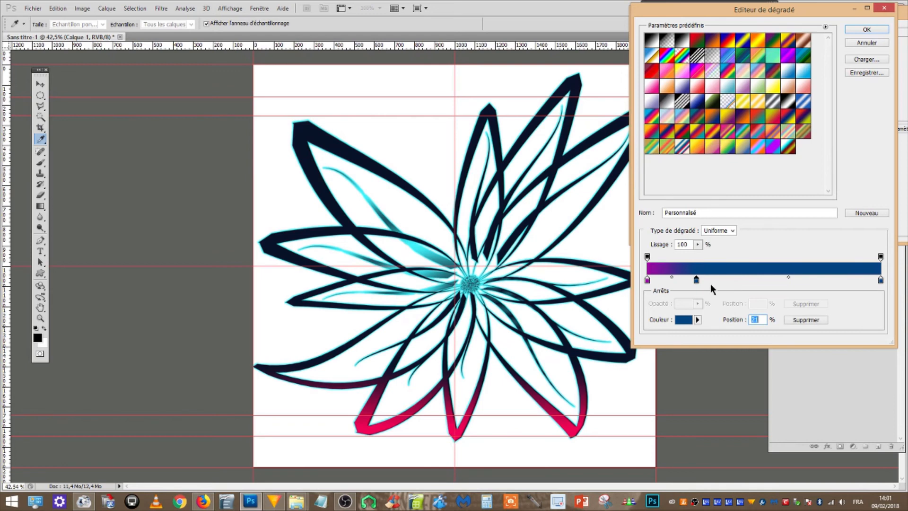
click(822, 280)
click(697, 282)
double_click(756, 320)
text(25)
click(822, 279)
click(738, 280)
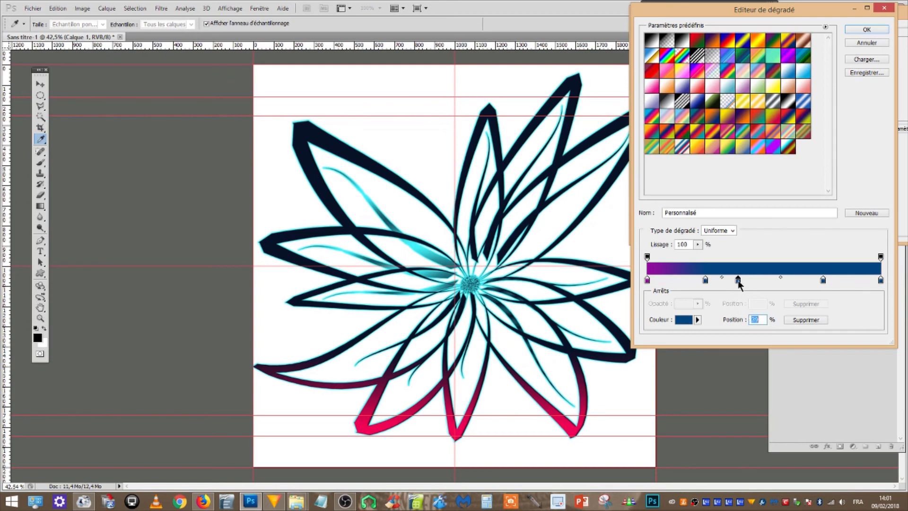
drag(739, 280, 742, 288)
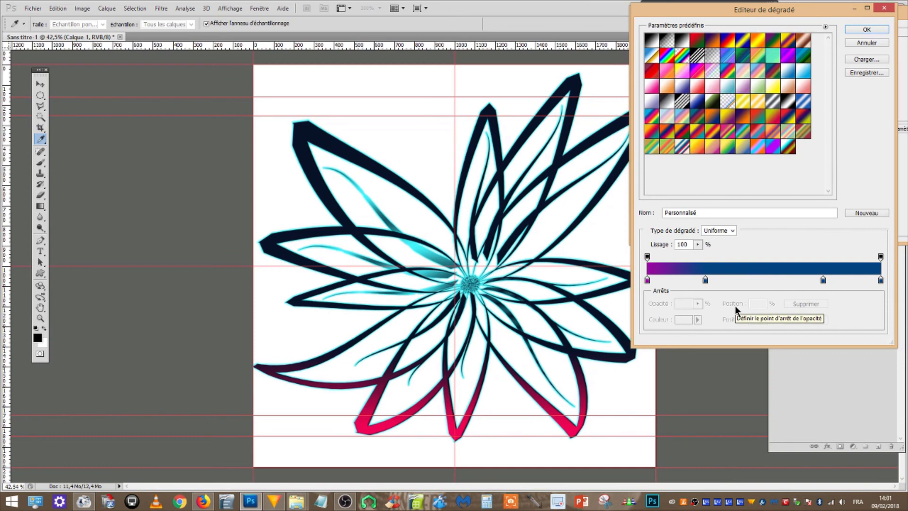
Name the custom gradient V3DB and save it as a new gradient preset
double_click(703, 212)
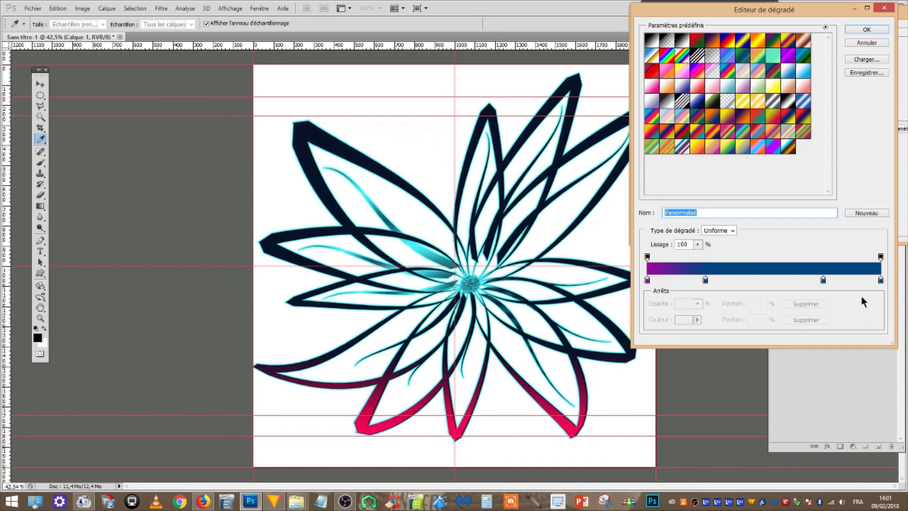
text(Vi)
key(BackSpace)
text(3DB)
click(871, 213)
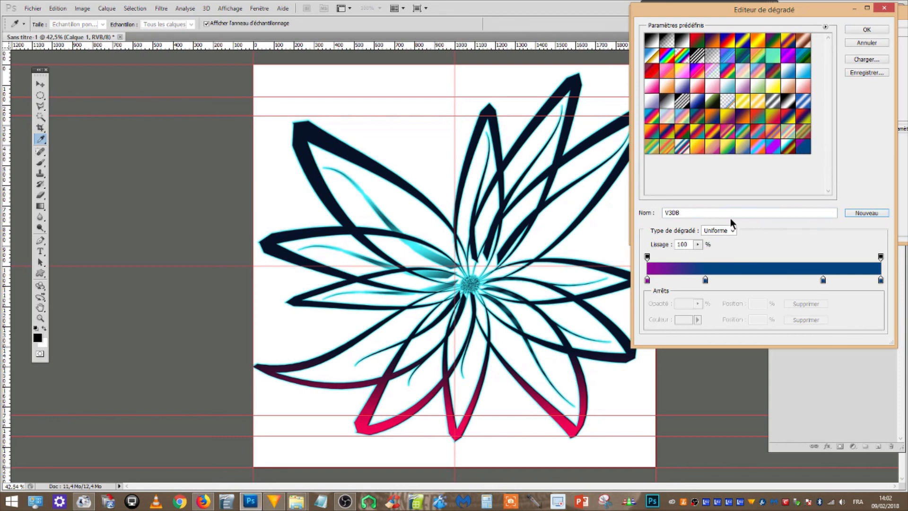
Delete the newly saved V3DB preset and apply the purple-to-blue gradient to the overlay
right_click(803, 150)
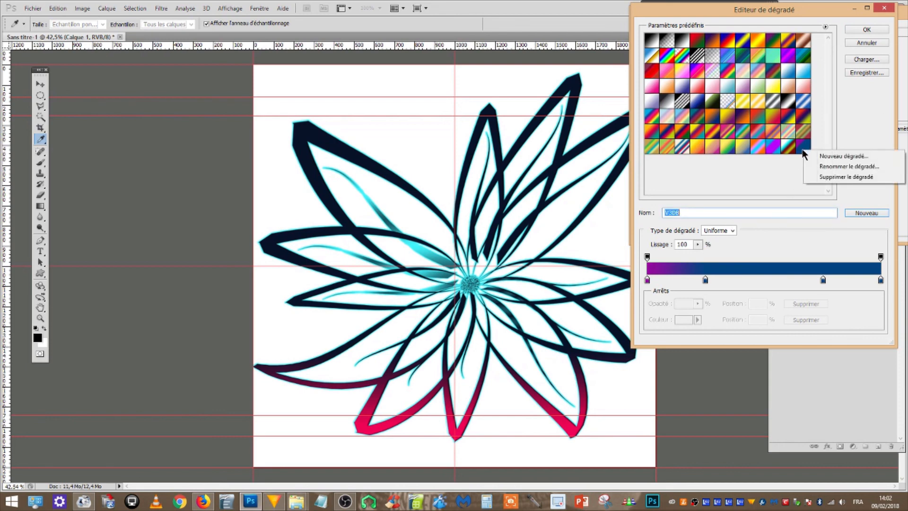
click(841, 177)
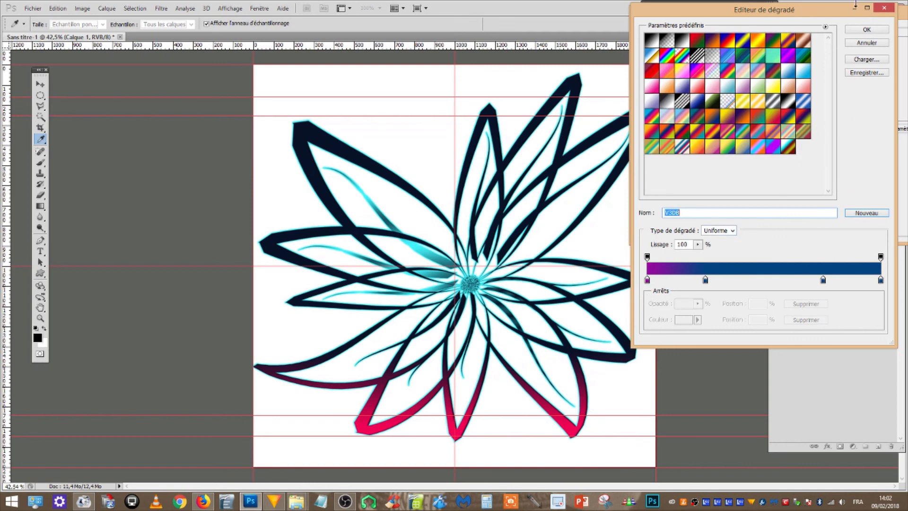
click(862, 30)
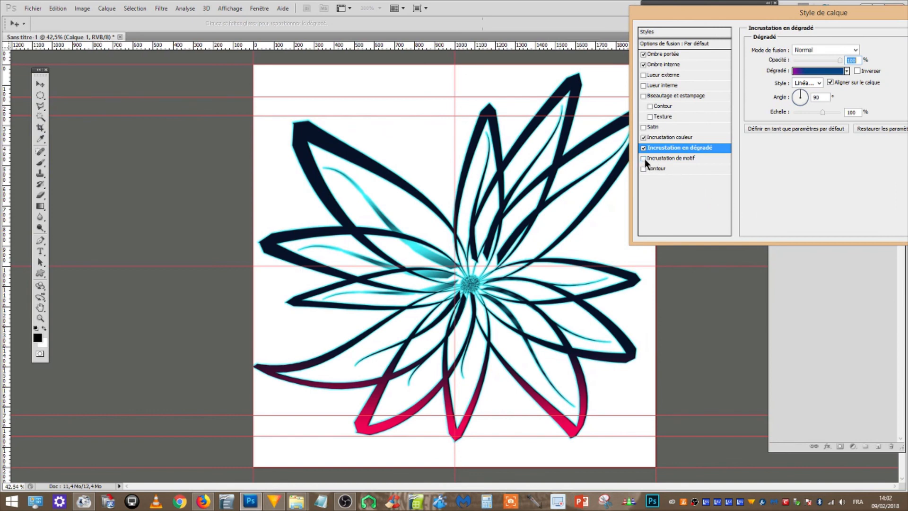
Enable a pattern overlay (Incrustation de motif) using the dark flower pattern with yellow petals, and turn off the colour overlay
click(685, 158)
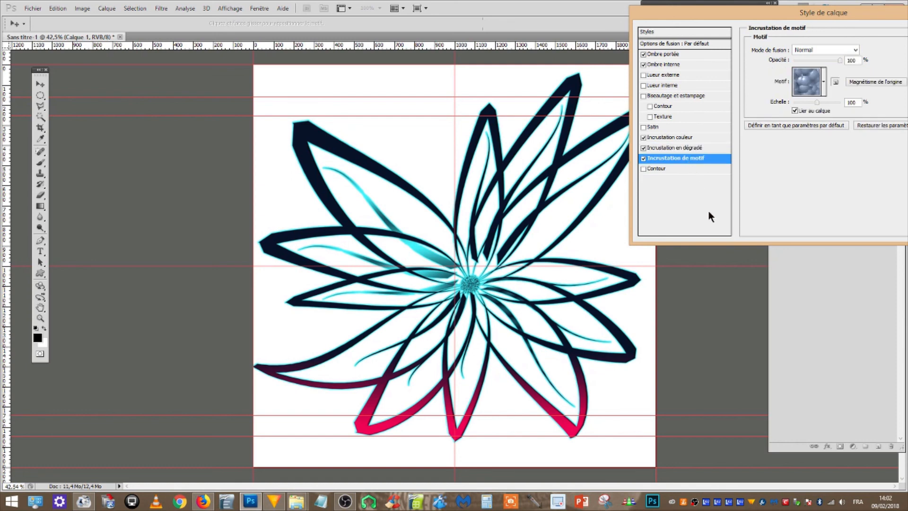
click(824, 81)
click(690, 125)
click(824, 83)
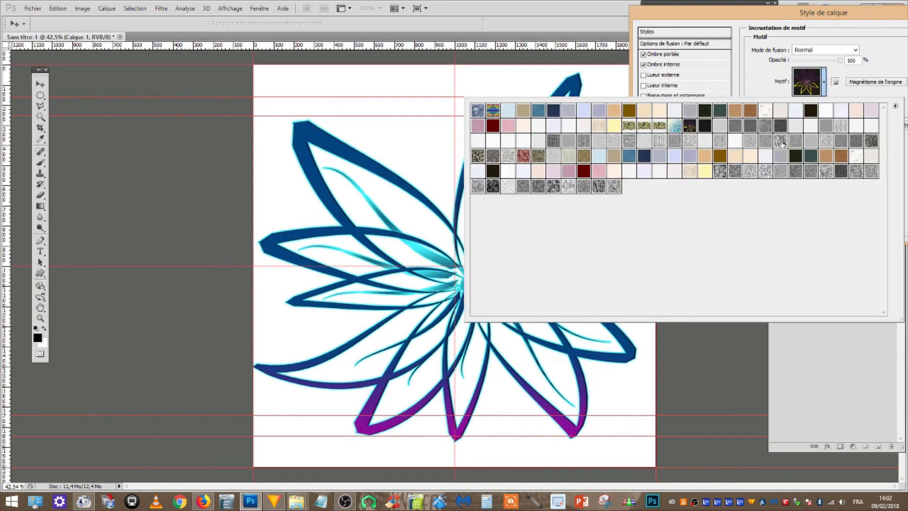
click(652, 111)
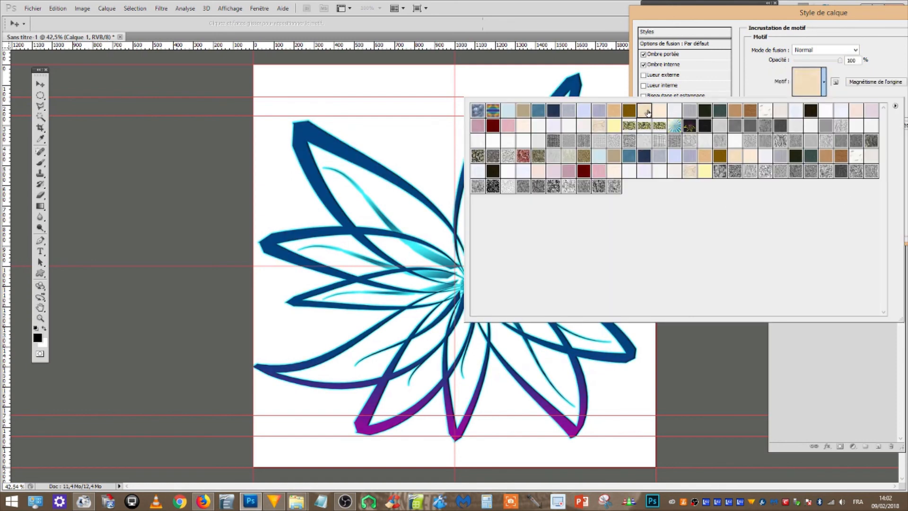
click(722, 112)
click(739, 112)
click(673, 125)
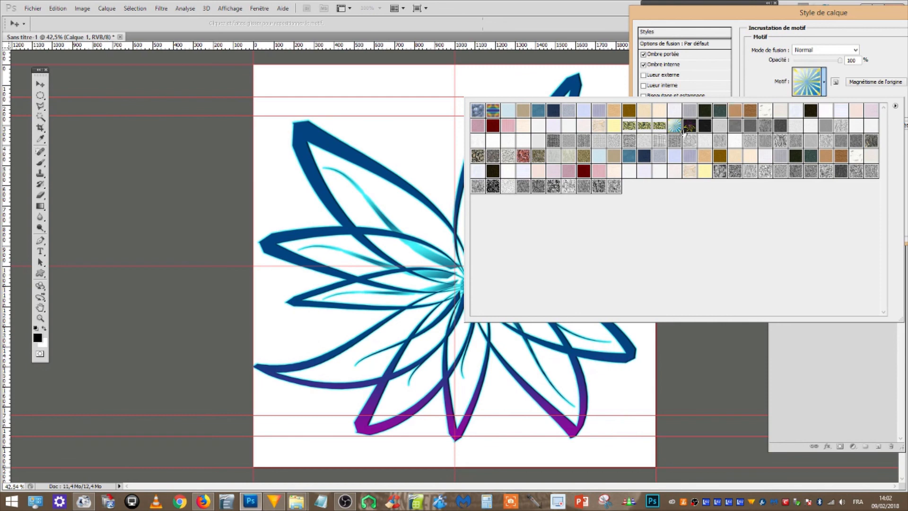
click(685, 131)
click(886, 65)
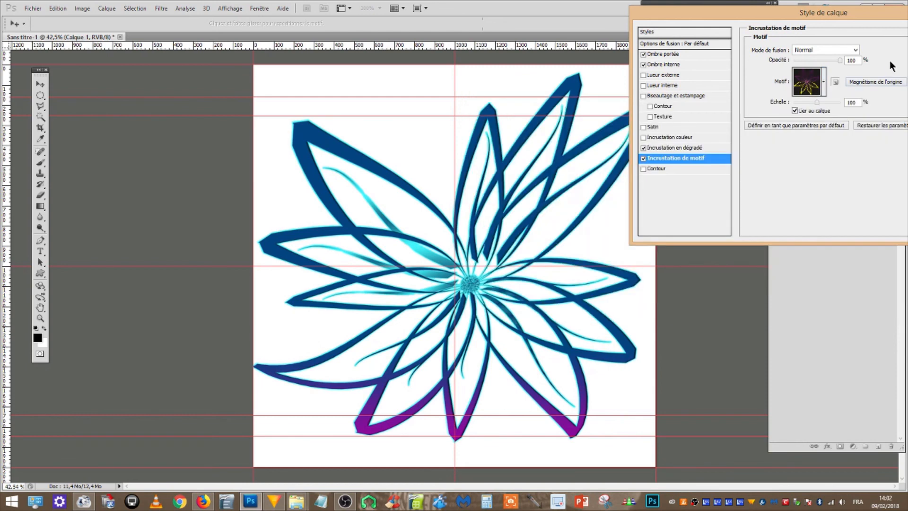
Turn off the gradient overlay (Incrustation en dégradé), keeping the pattern overlay enabled on the flower
click(823, 82)
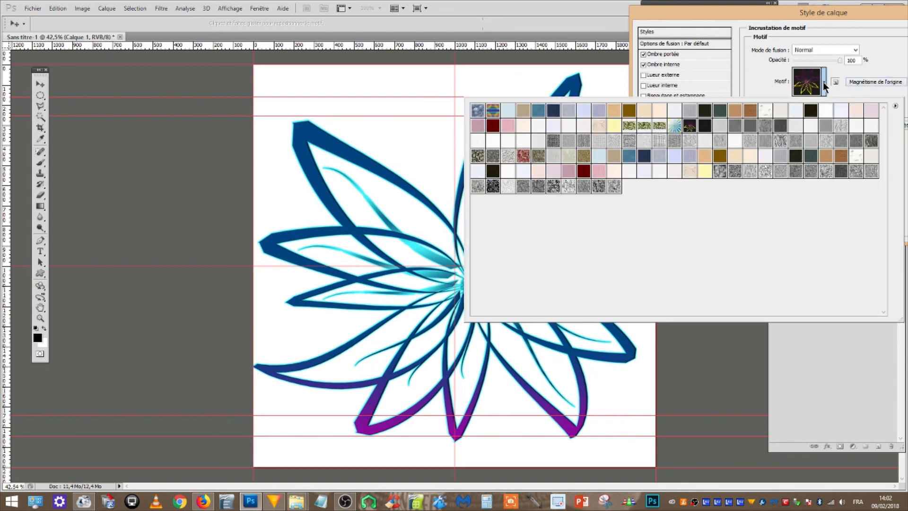
click(823, 82)
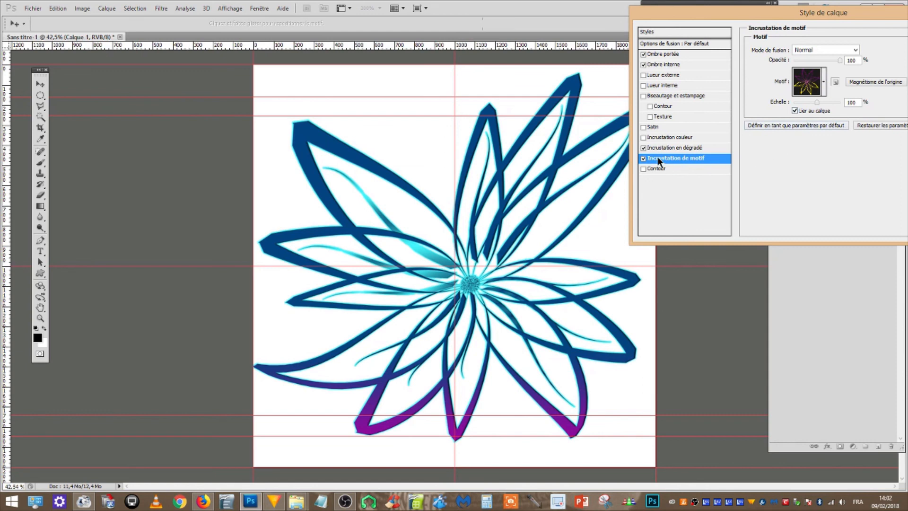
click(644, 147)
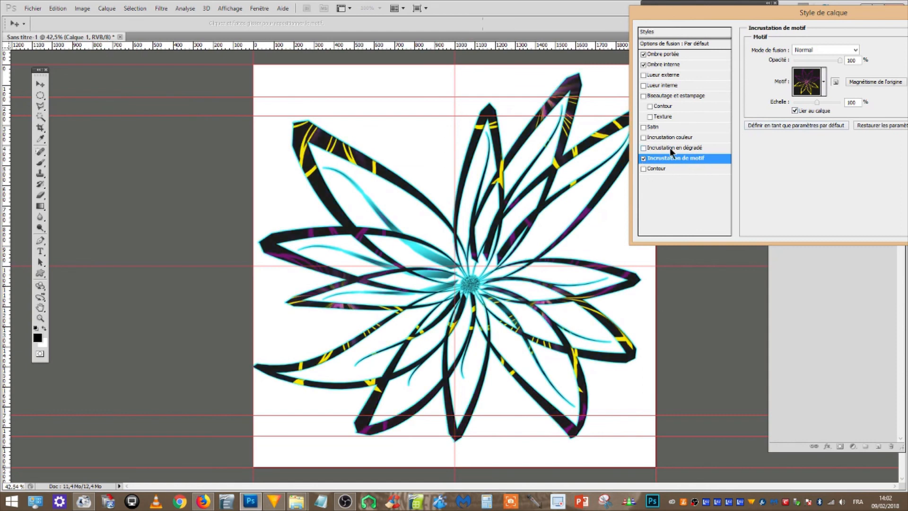
click(643, 148)
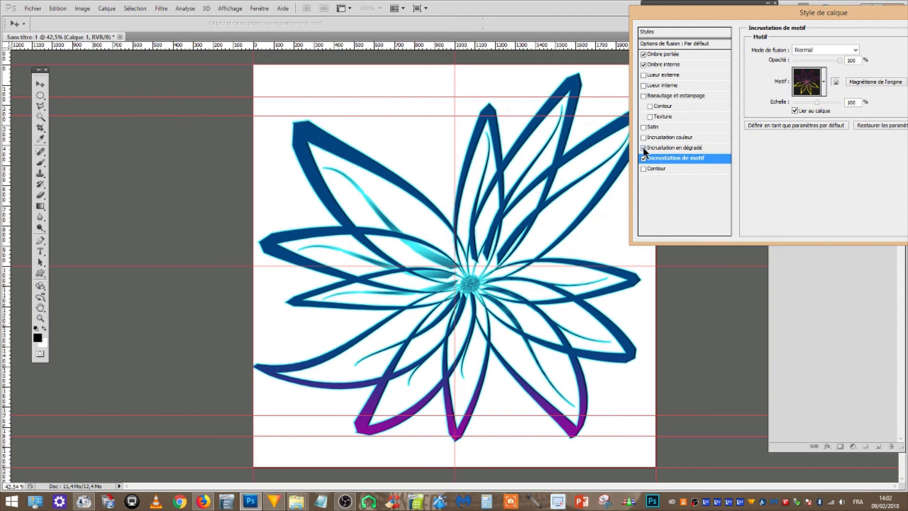
click(644, 147)
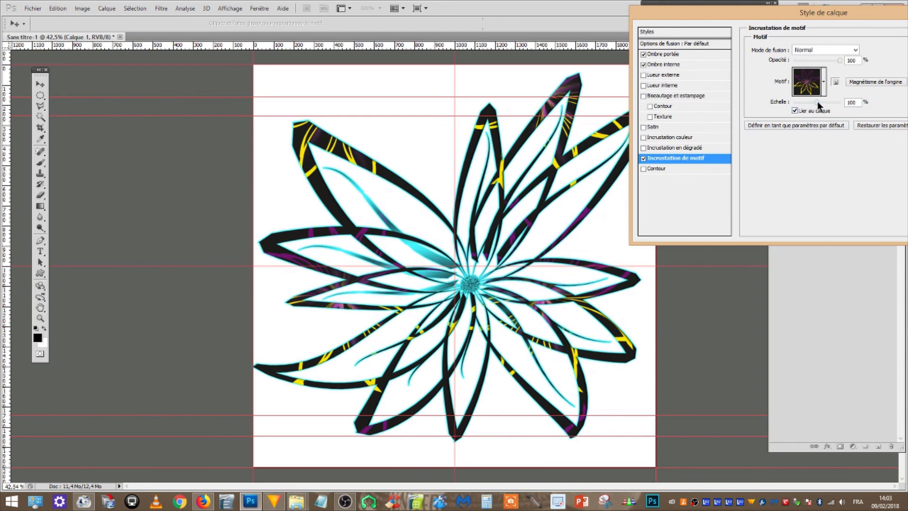
Reduce the pattern overlay's scale (Echelle) below 100% and apply the layer style to the flower
mouse_move(817, 102)
mouse_down()
mouse_move(792, 101)
mouse_move(839, 103)
mouse_move(790, 105)
mouse_move(807, 104)
mouse_up()
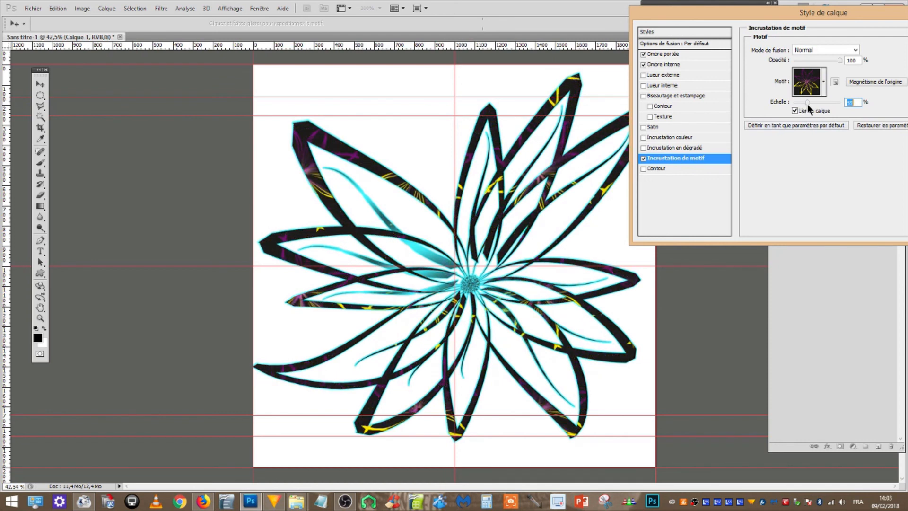
click(644, 158)
click(644, 158)
drag(867, 18, 711, 33)
click(817, 45)
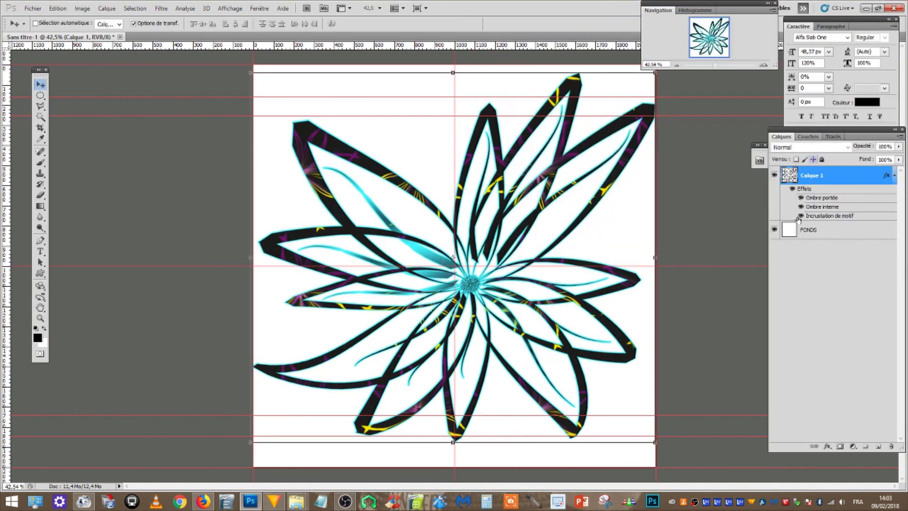
Collapse the effects list of Calque 1 and deselect the layer
click(895, 179)
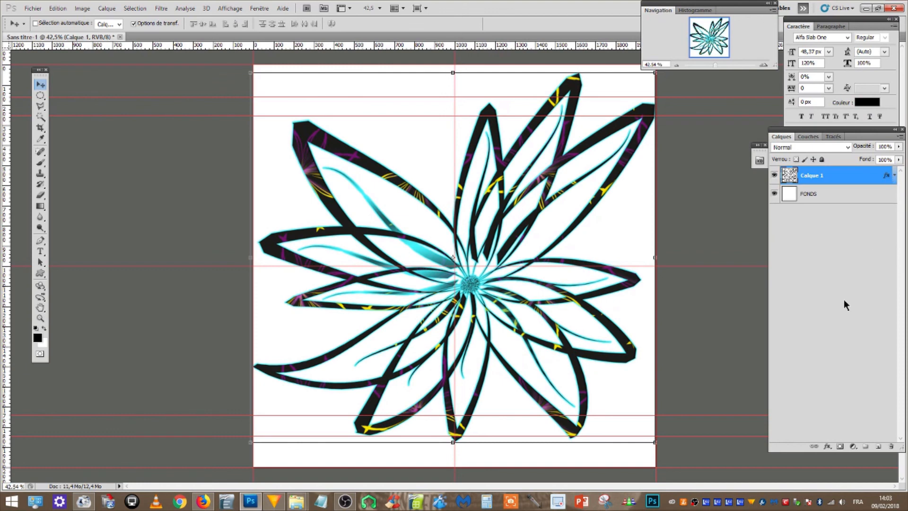
click(845, 297)
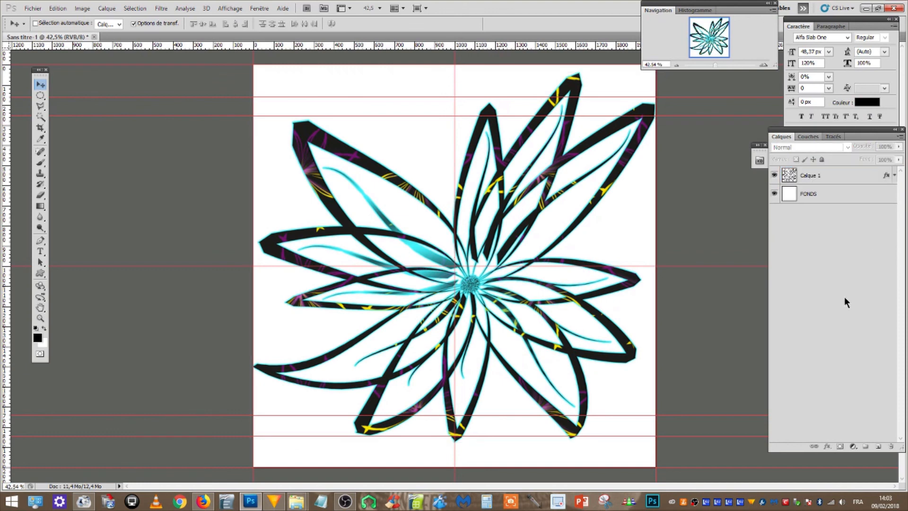